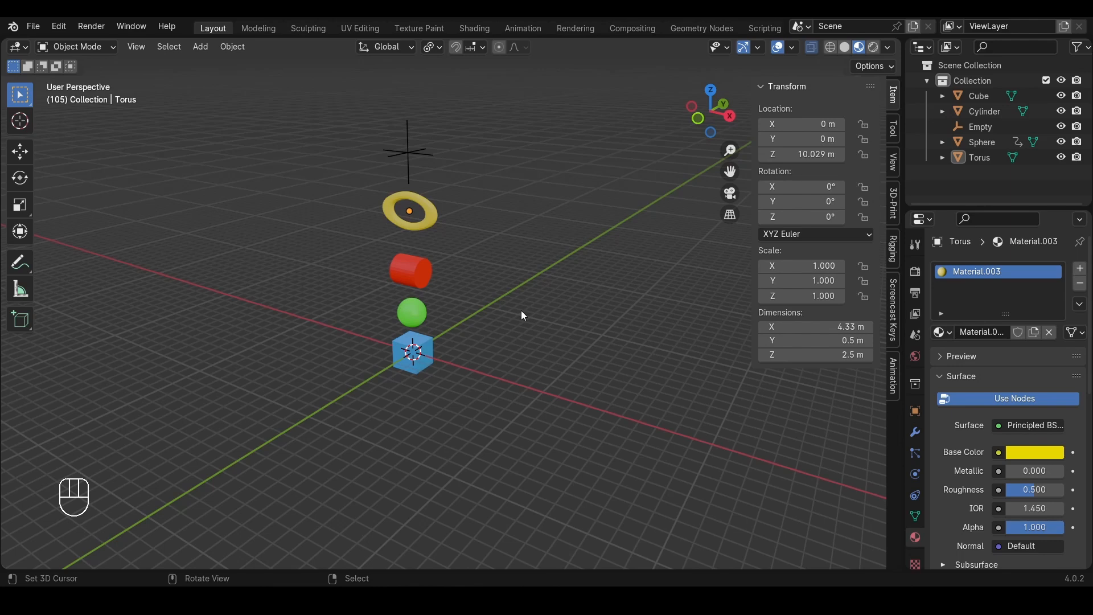
Try moving the green sphere and the blue cube separately along the X axis, cancelling both moves
middle_click_drag(521, 312, 408, 346)
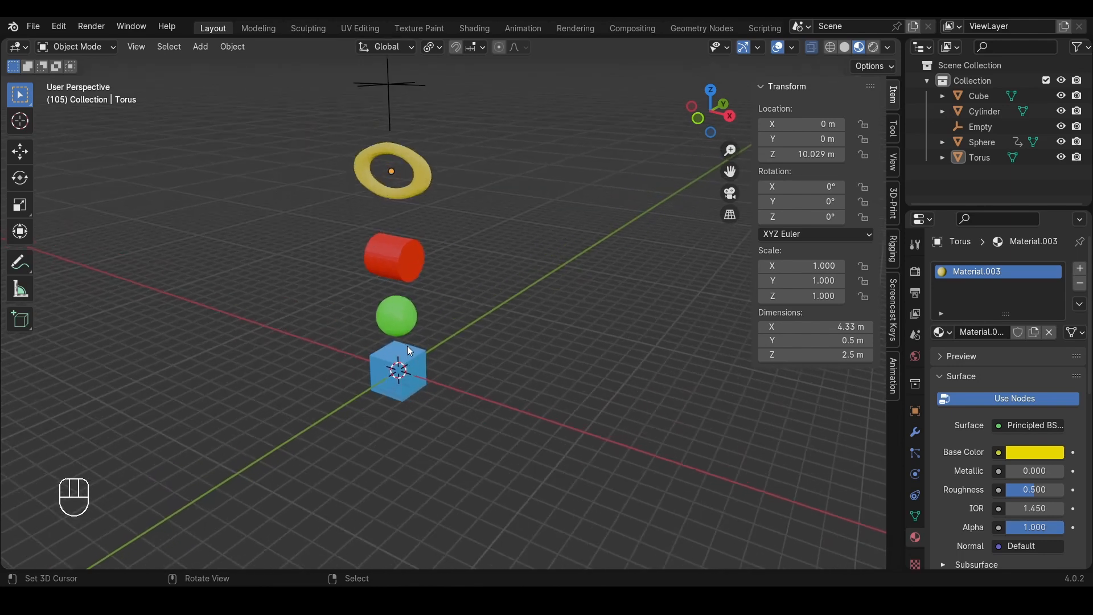
left_click(398, 312)
key("g")
key("x")
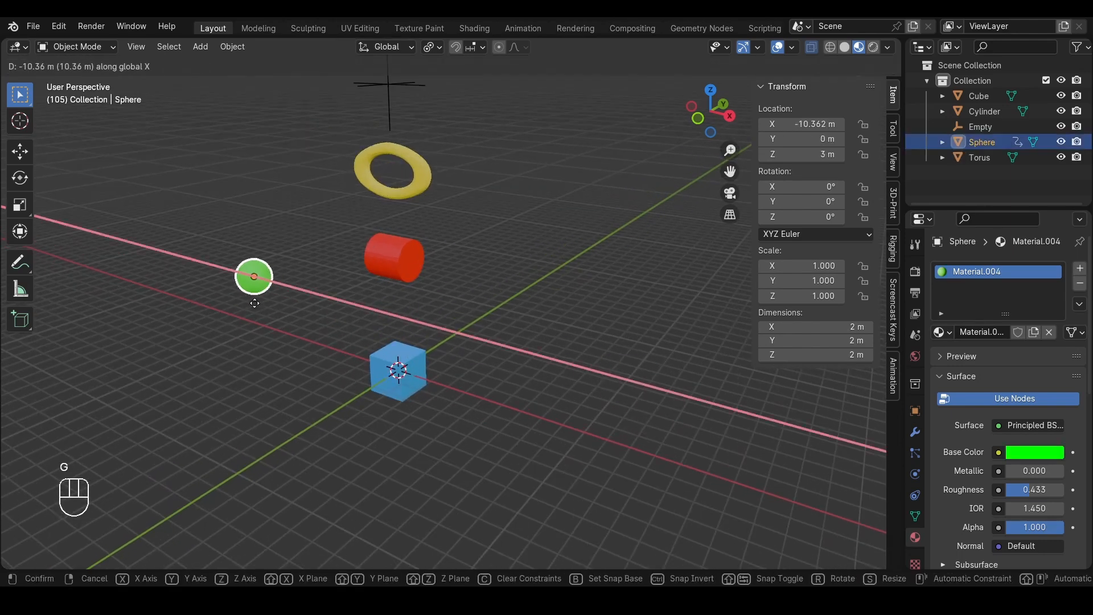
right_click(454, 374)
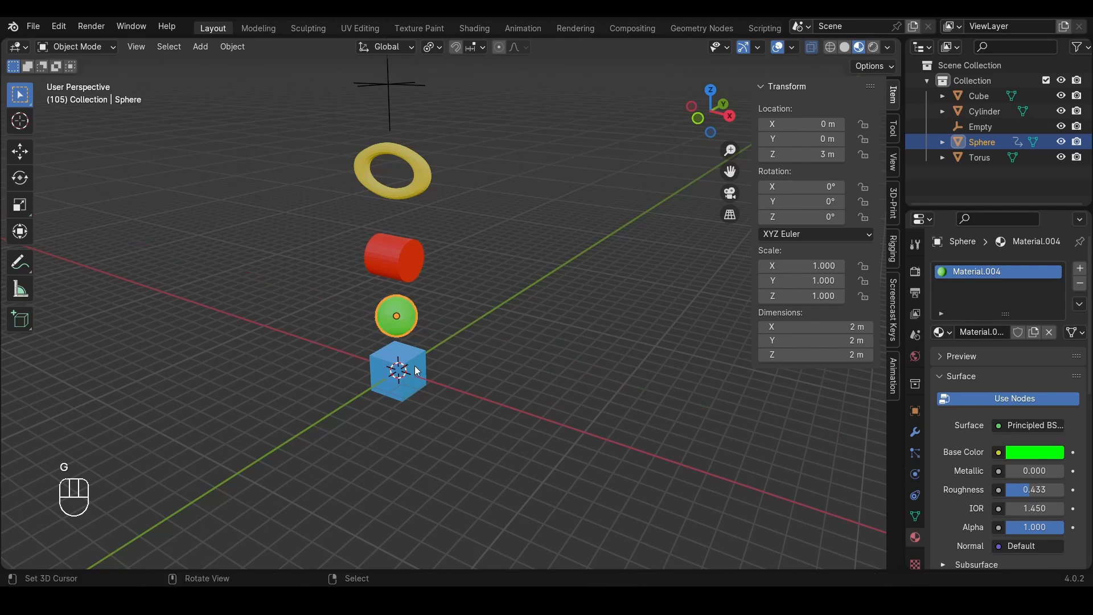
left_click(415, 365)
key("g")
key("x")
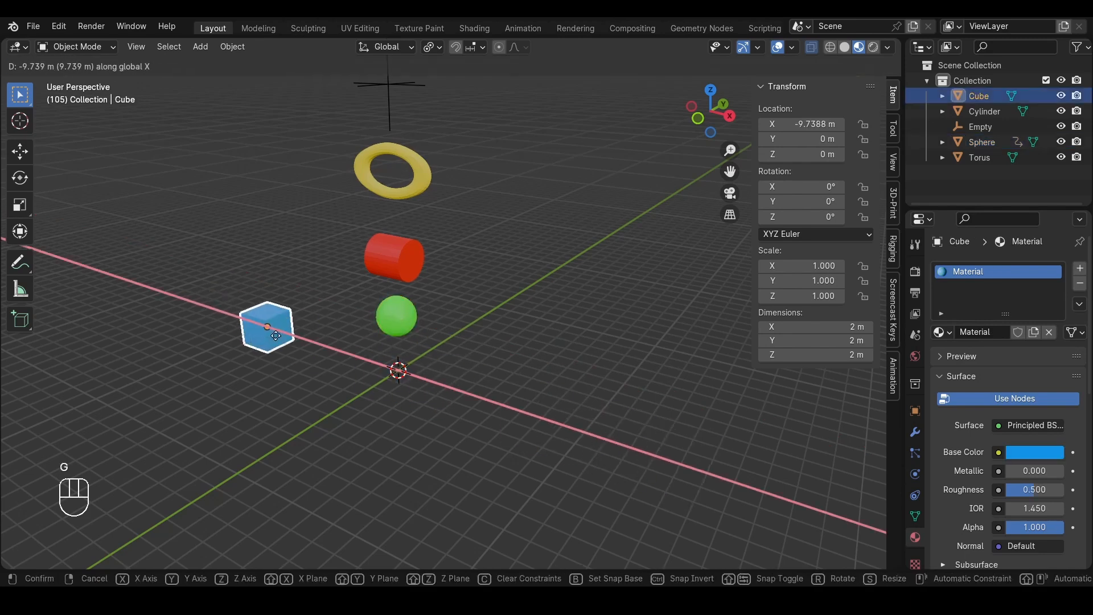
right_click(620, 227)
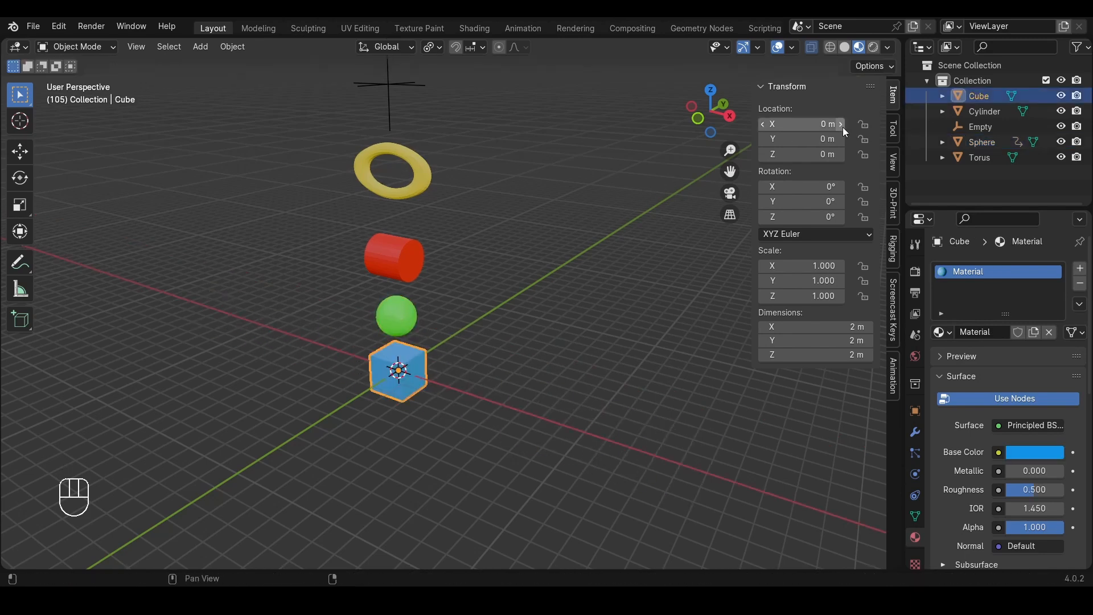
Copy the blue cube's X location as a new driver and paste it onto the green sphere's X location
right_click(783, 125)
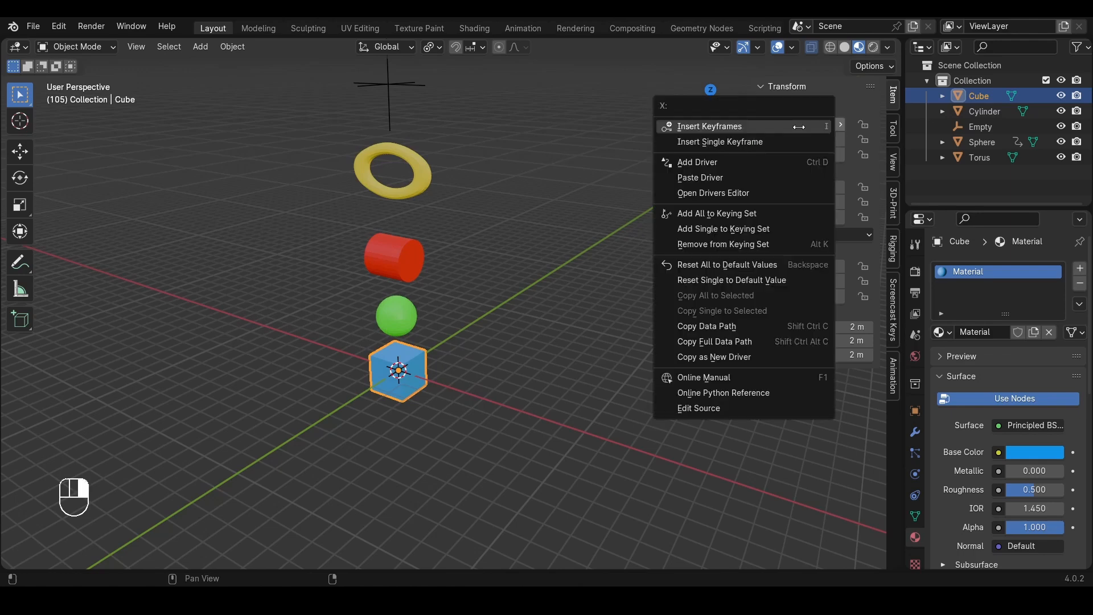
left_click(744, 360)
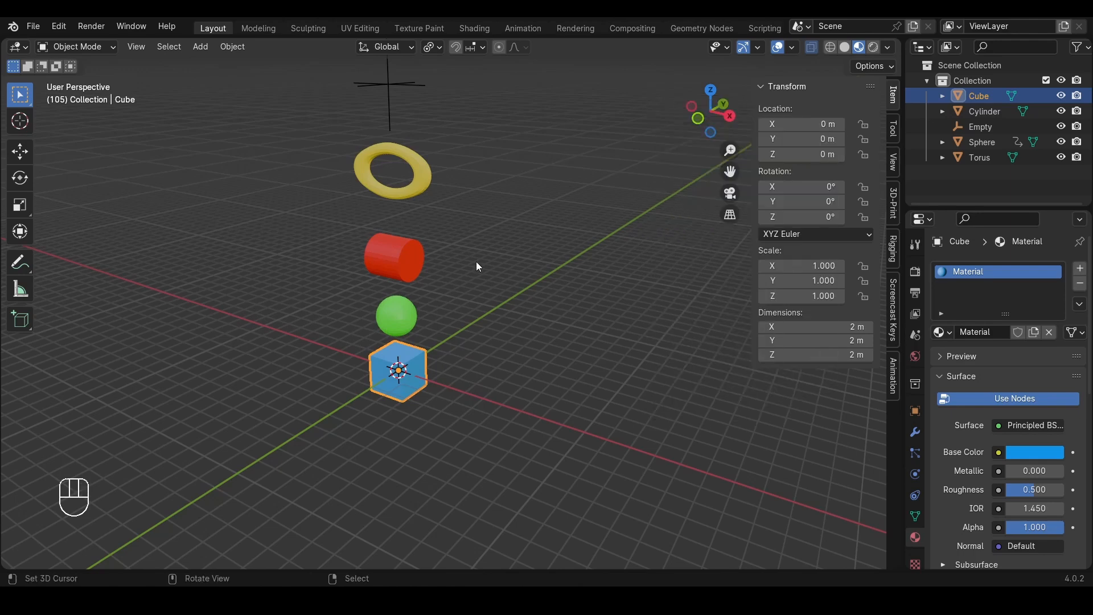
scroll(476, 261, "down", 1)
middle_click_drag(505, 276, 500, 319, "shift")
scroll(570, 293, "up", 3)
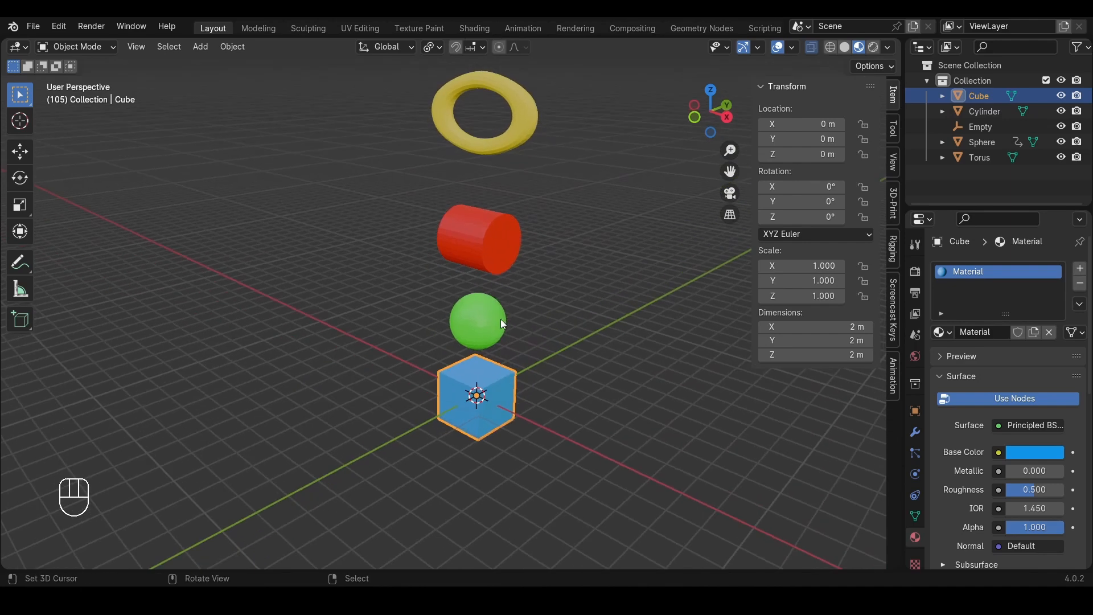
left_click(490, 318)
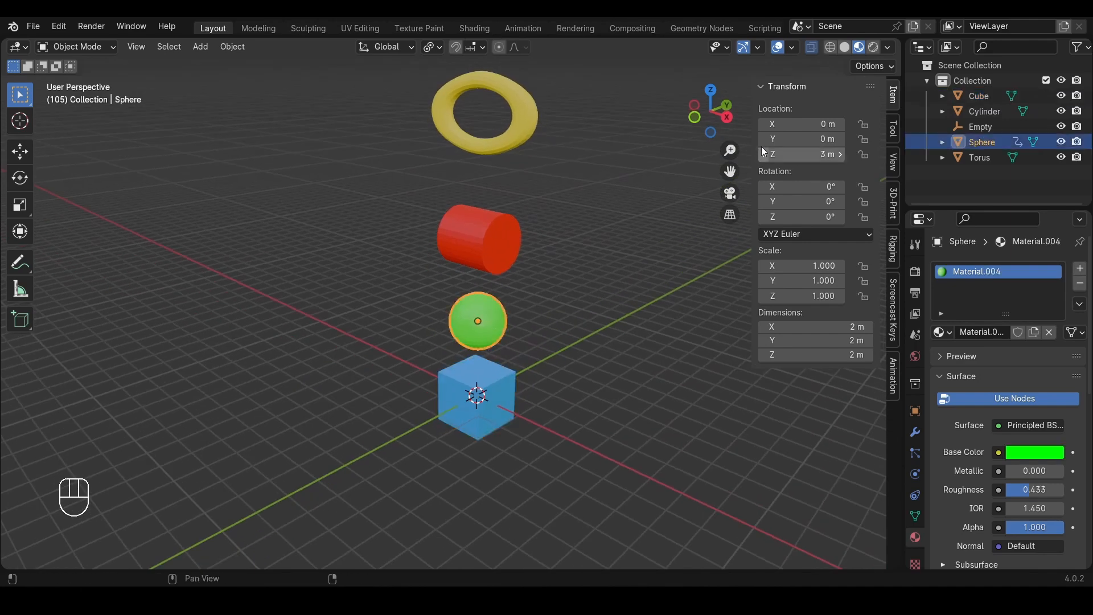
right_click(796, 123)
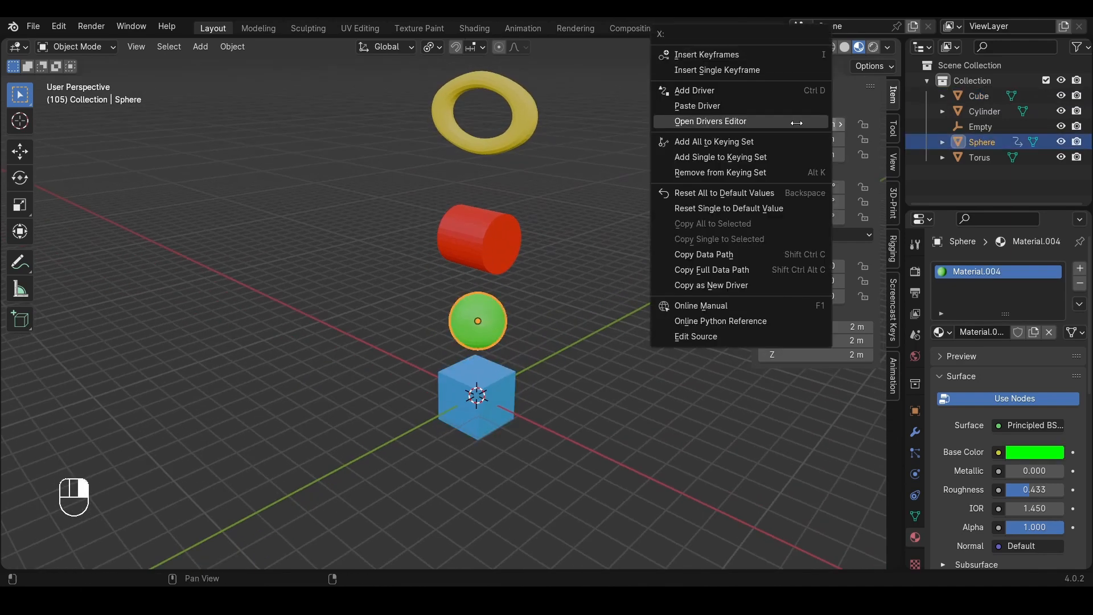
left_click(739, 106)
Move the blue cube about 8.9 m along positive X and select the green sphere to check its location
scroll(627, 244, "down", 3)
middle_click_drag(629, 248, 587, 227, "shift")
left_click(435, 341)
middle_click_drag(472, 318, 520, 329)
key("g")
key("x")
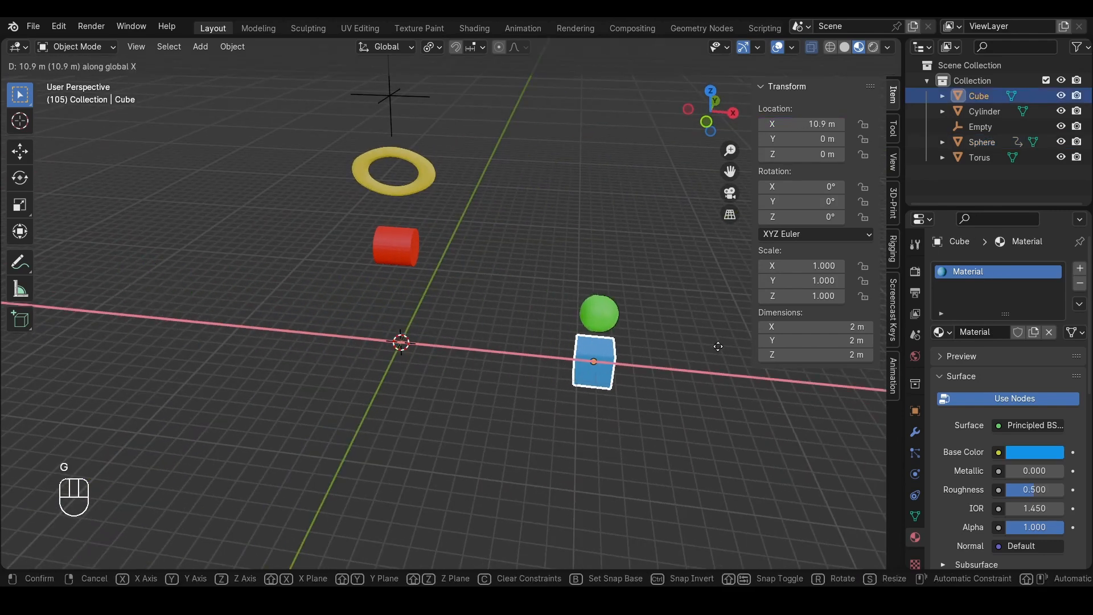
left_click(676, 348)
left_click(567, 319)
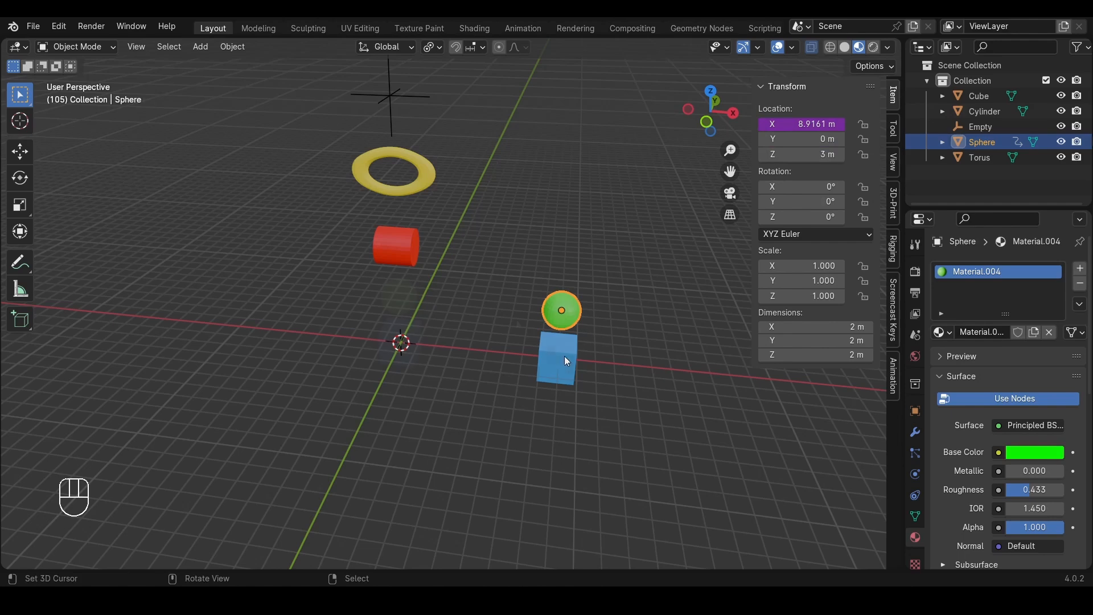
Undo the blue cube's move along the X axis
key("ctrl+z")
key("ctrl+z")
key("ctrl+z")
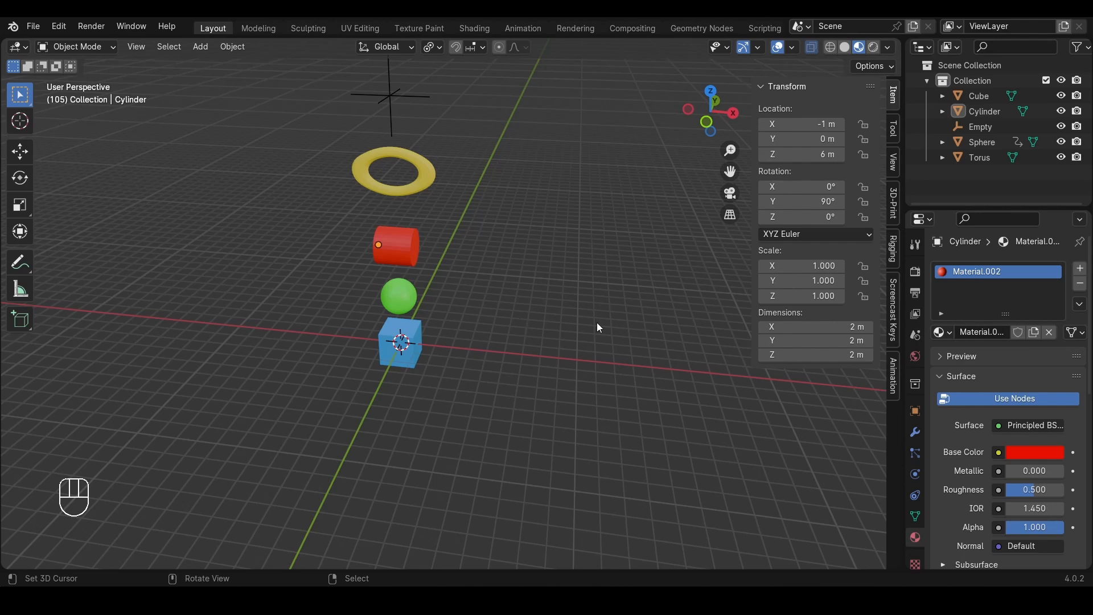
Try a different Z scale on the red cylinder and reset it to 1
left_click(388, 252)
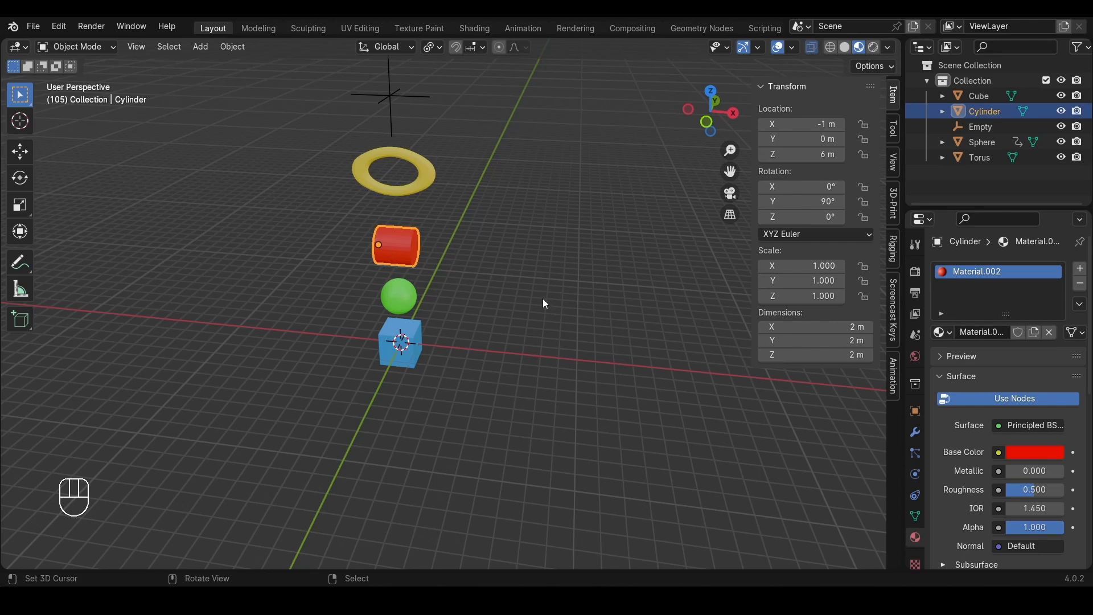
key("g")
right_click(561, 297)
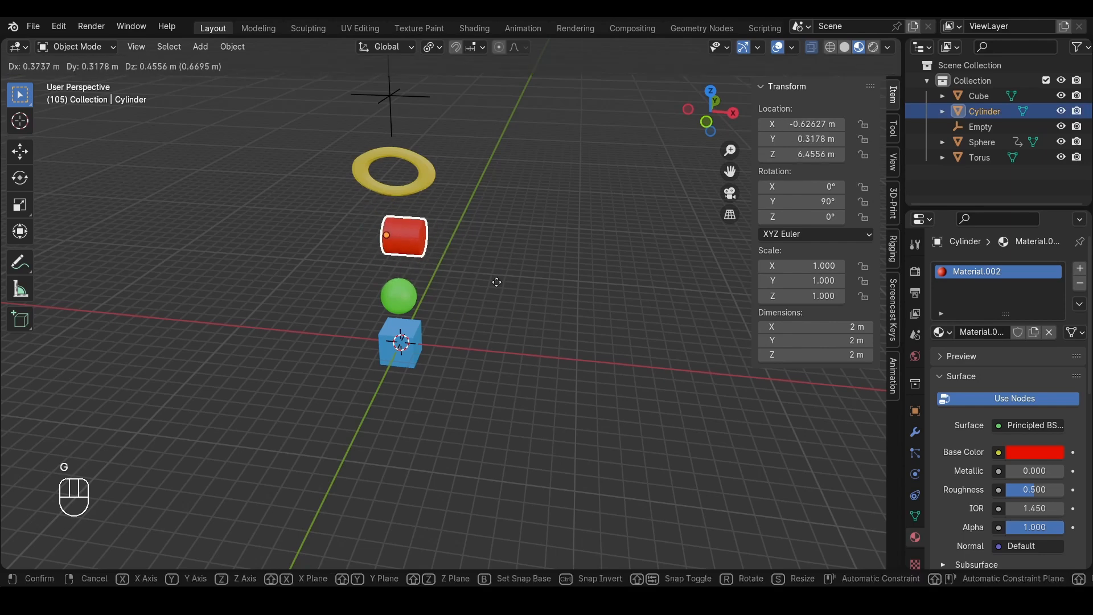
mouse_move(809, 299)
left_mouse_down()
mouse_move(794, 299)
mouse_move(837, 299)
mouse_move(825, 300)
left_mouse_up()
left_click(814, 297)
type("1")
key("Return")
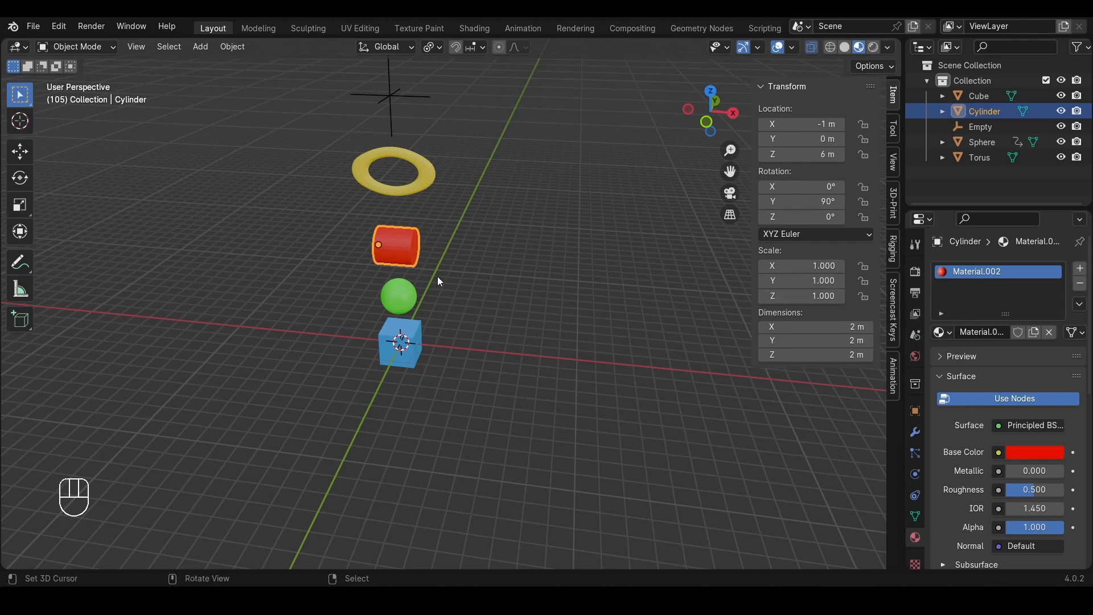
Replace the green sphere's X location driver with a new driver copied from the red cylinder's Z scale
right_click(812, 295)
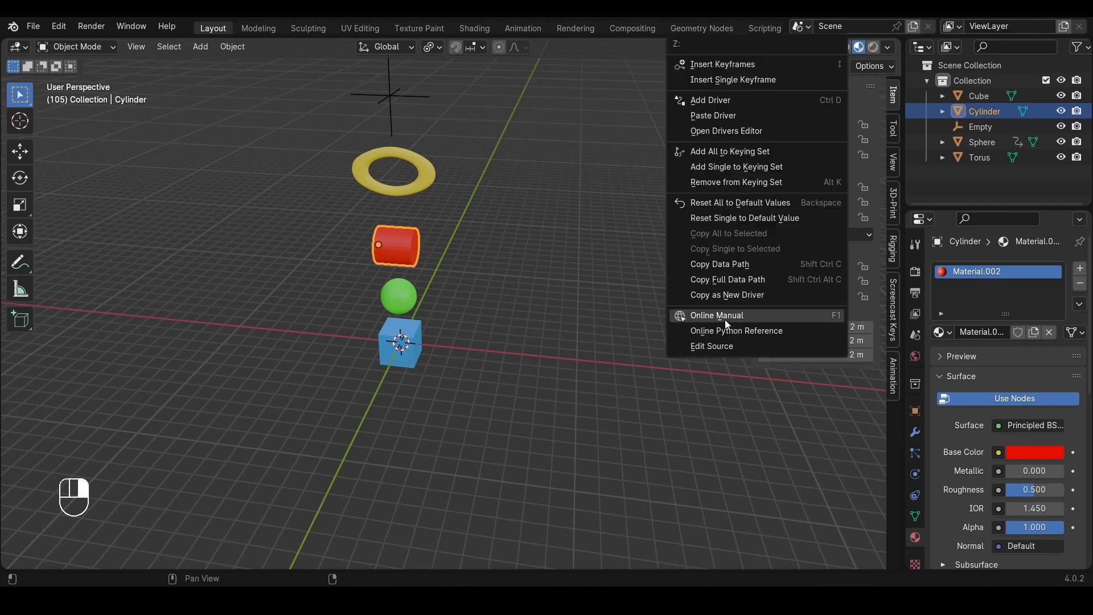
left_click(744, 295)
left_click(399, 298)
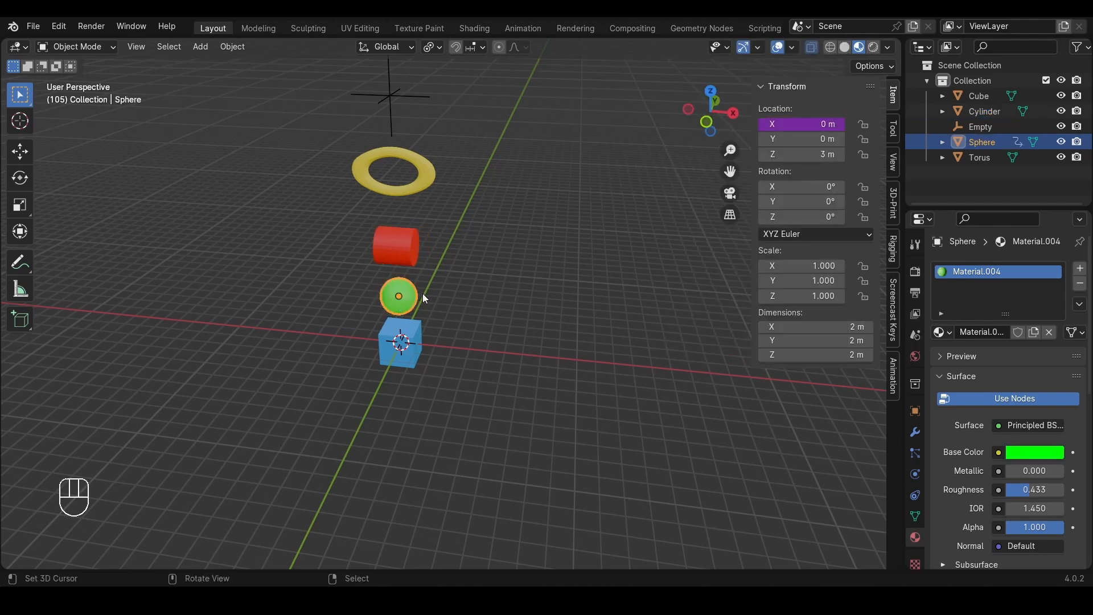
right_click(816, 125)
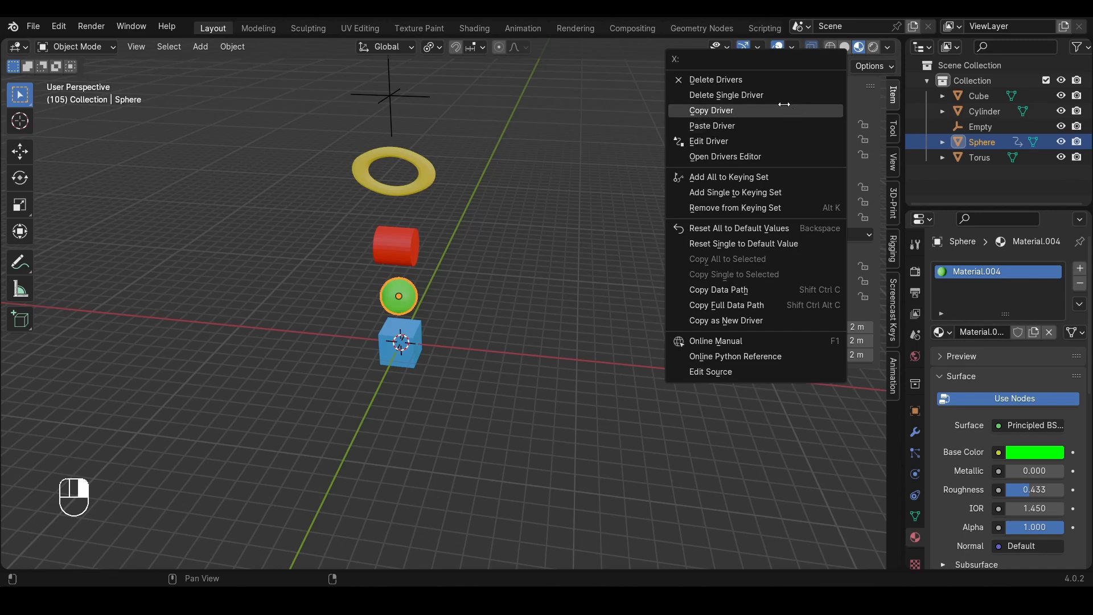
left_click(771, 99)
right_click(815, 119)
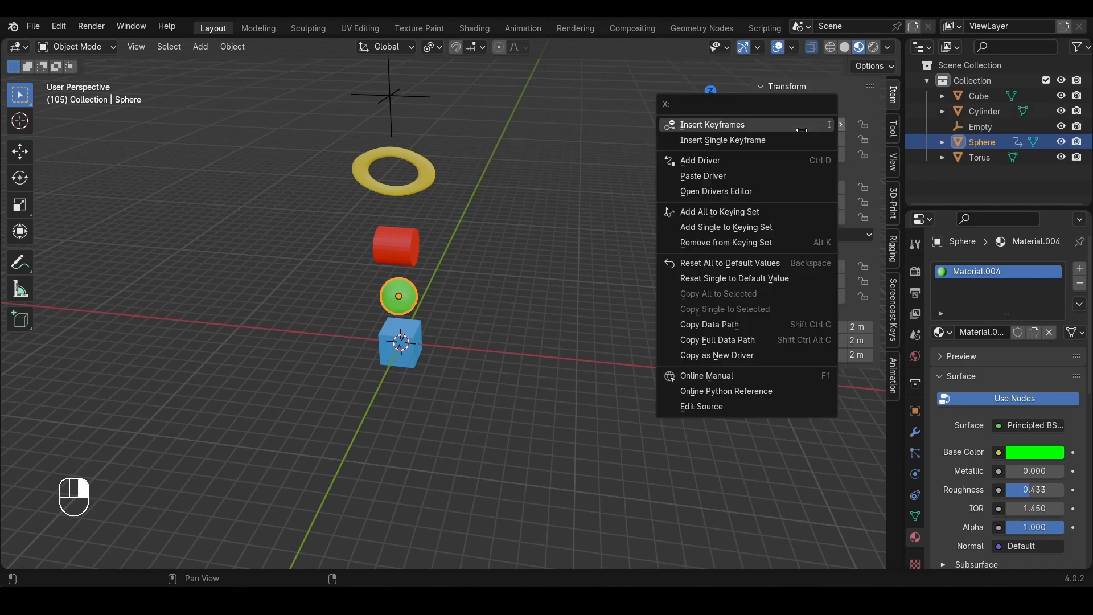
left_click(773, 178)
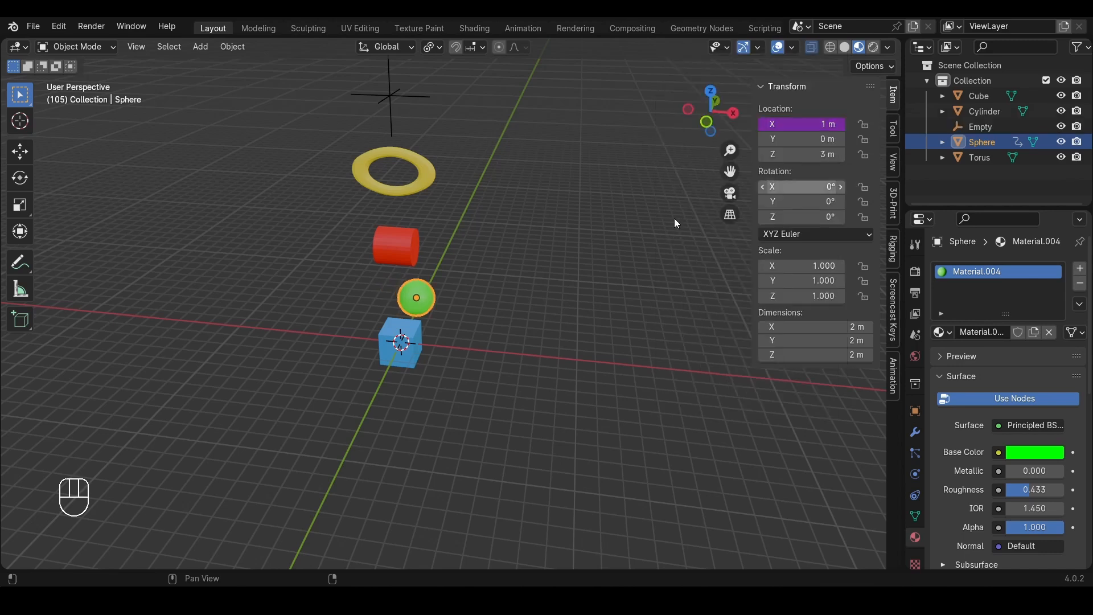
Try stretching the red cylinder along the X axis in front view to test the driven sphere, cancelling the scaling
left_click(399, 254)
key("KP_1")
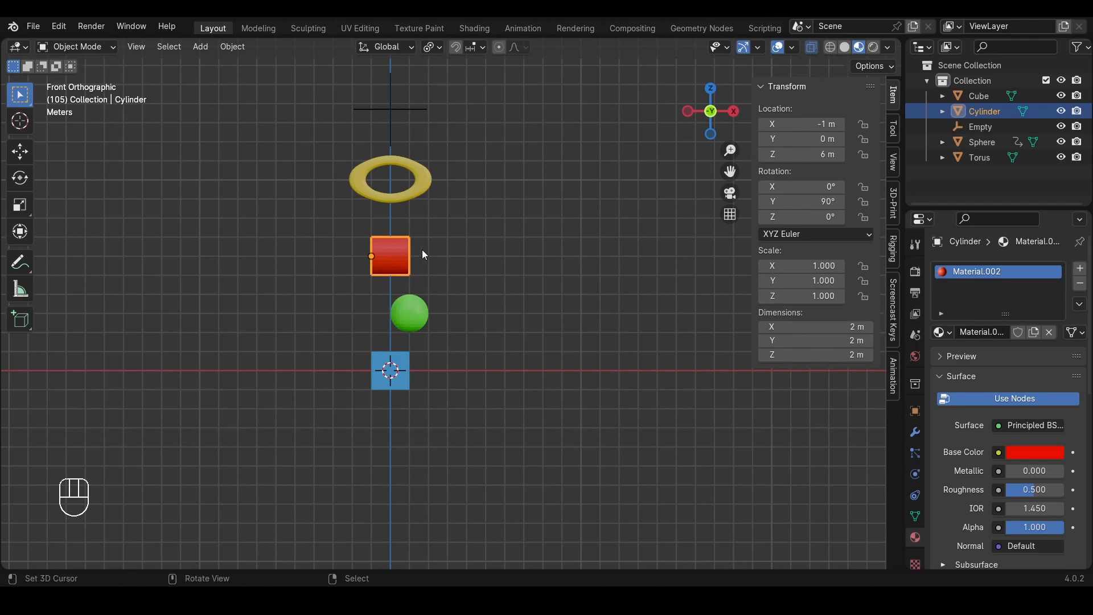
key("s")
key("x")
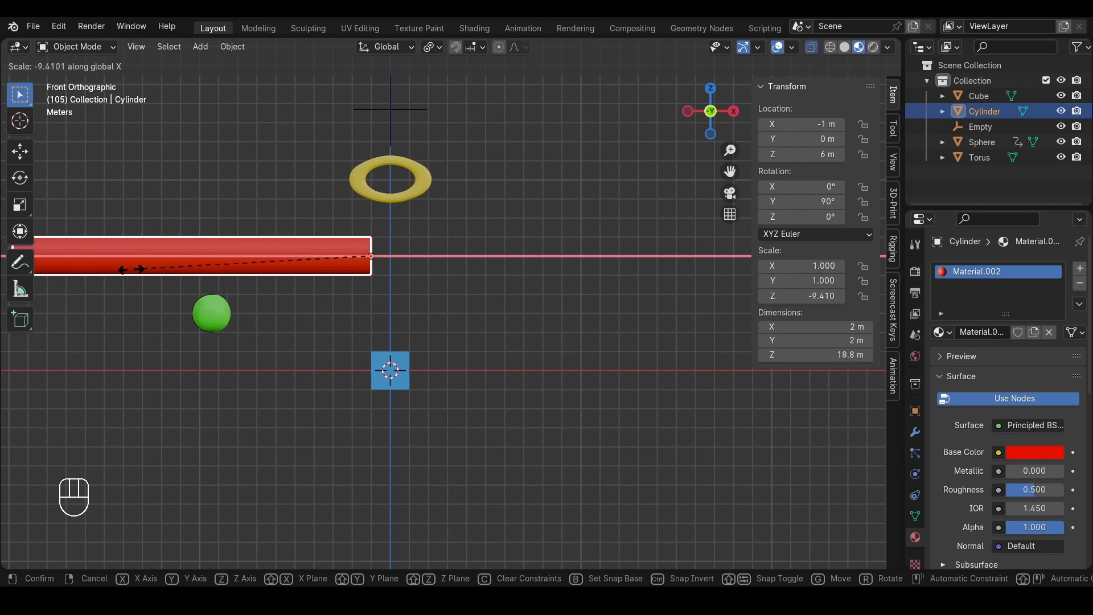
key("Escape")
scroll(528, 294, "down", 3)
middle_click_drag(528, 294, 332, 265, "shift")
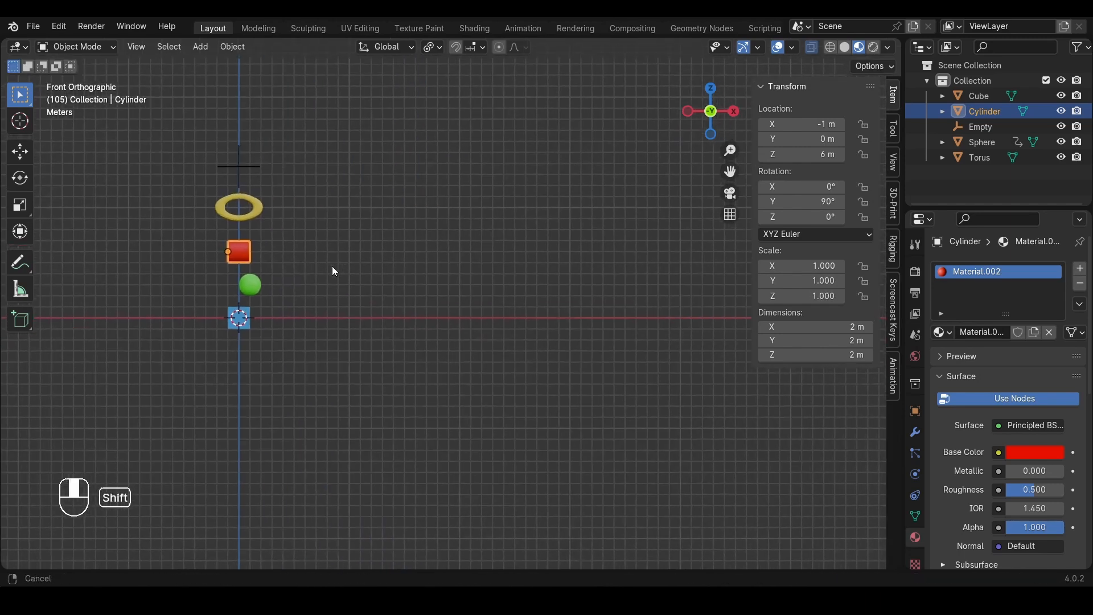
key("s")
key("x")
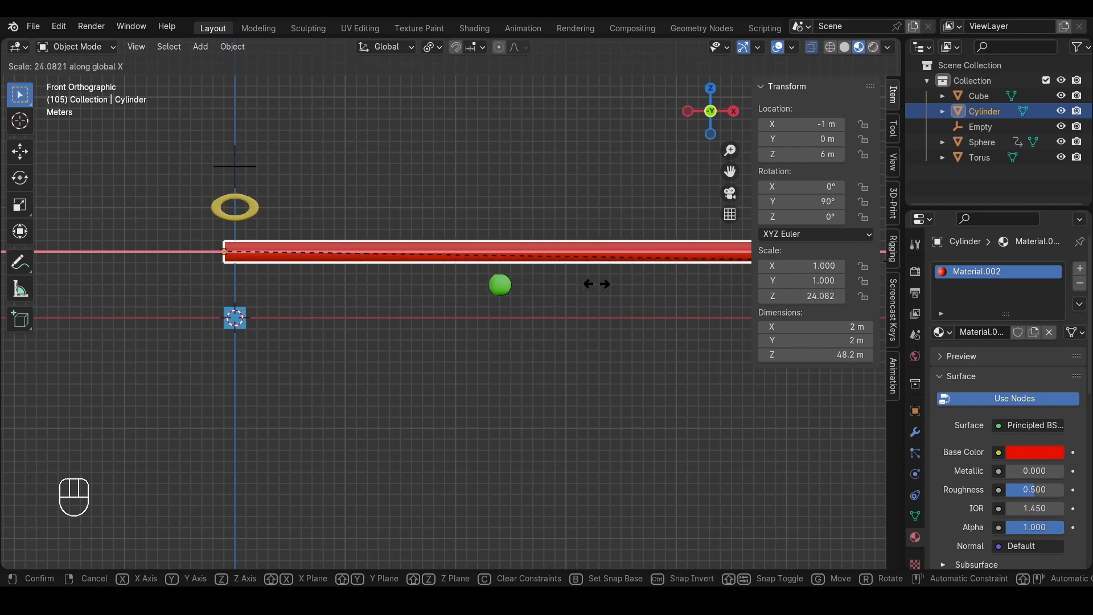
right_click(507, 303)
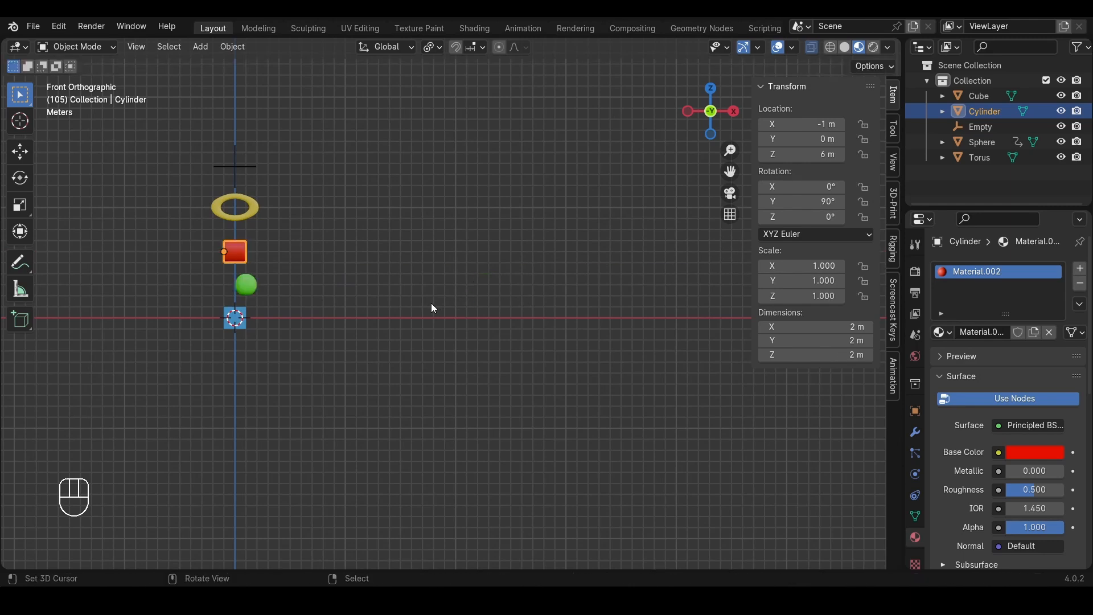
Copy the yellow torus's X location as a new driver
scroll(202, 277, "up", 4)
scroll(119, 272, "down", 1)
middle_click_drag(87, 272, 217, 285, "shift")
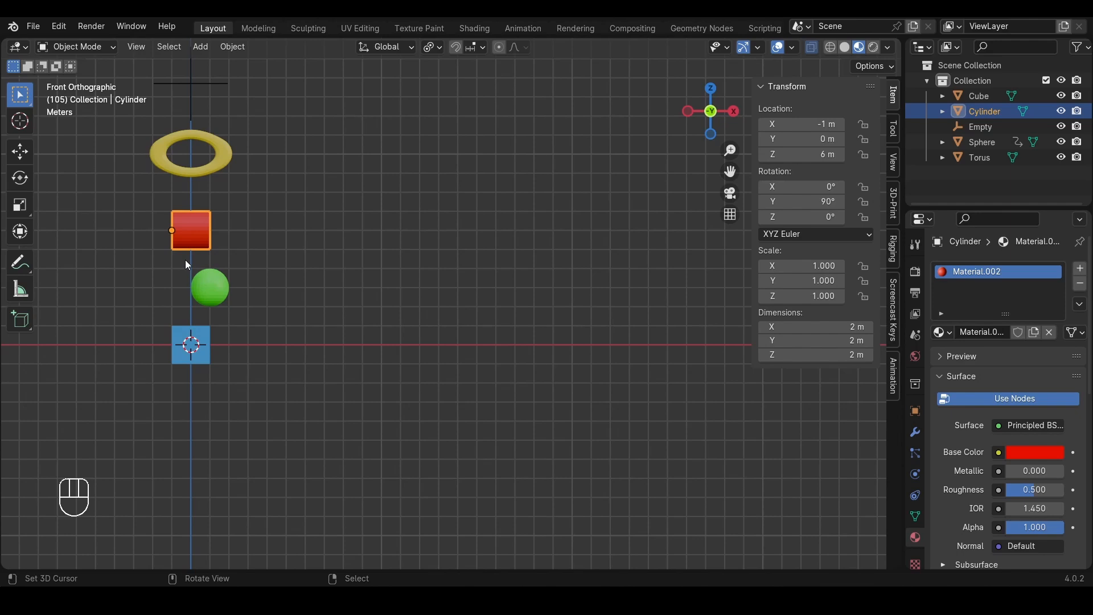
right_click(373, 172)
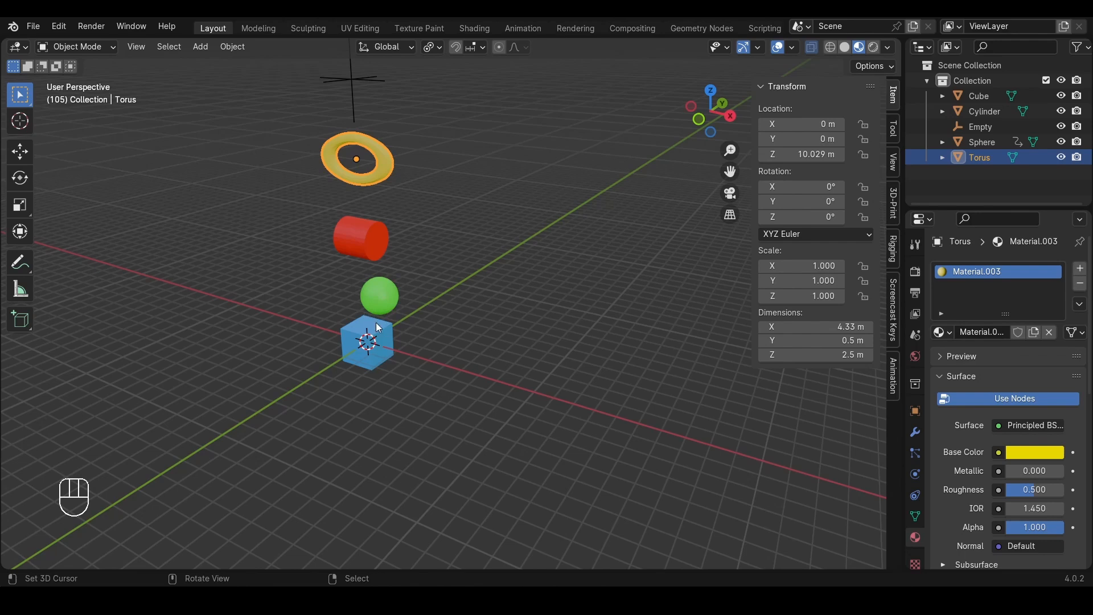
right_click(795, 124)
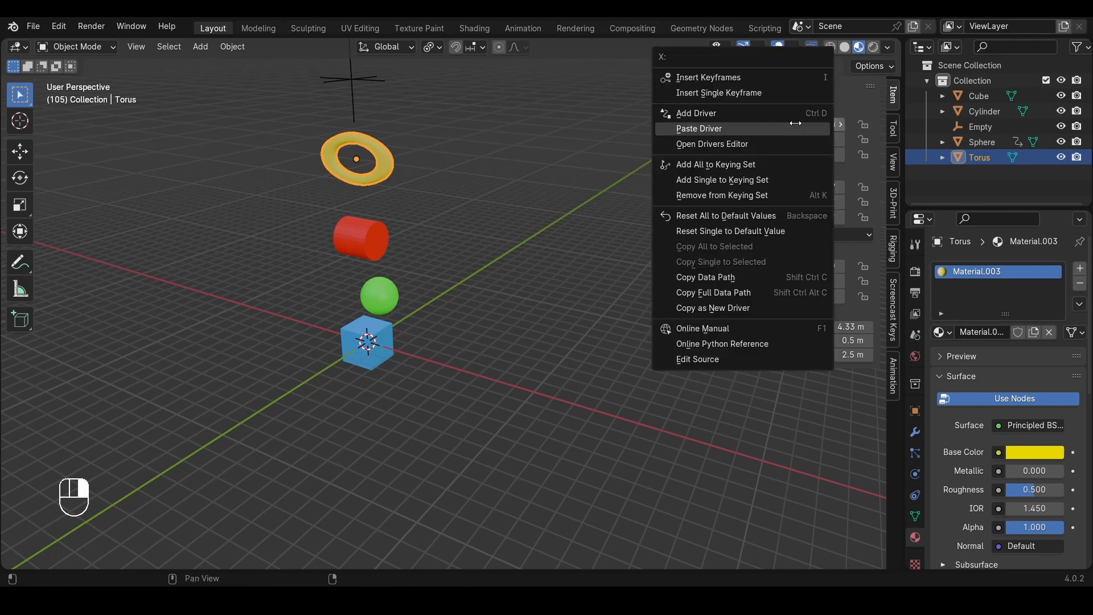
left_click(764, 313)
left_click(671, 247)
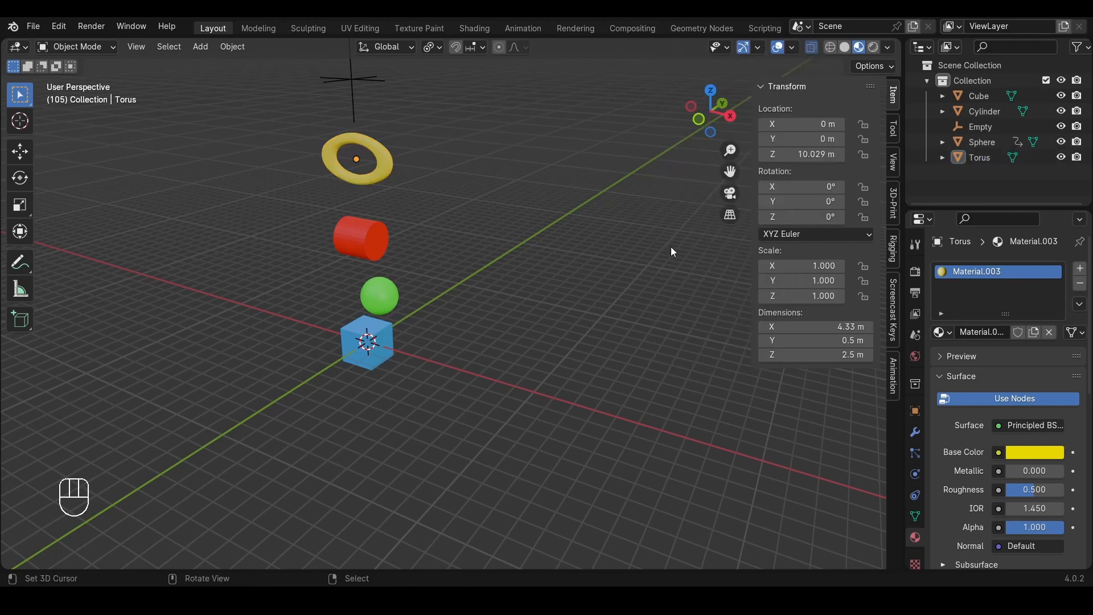
Replace the green sphere's X location driver with a new driver copied from the yellow torus's Y rotation
right_click(795, 204)
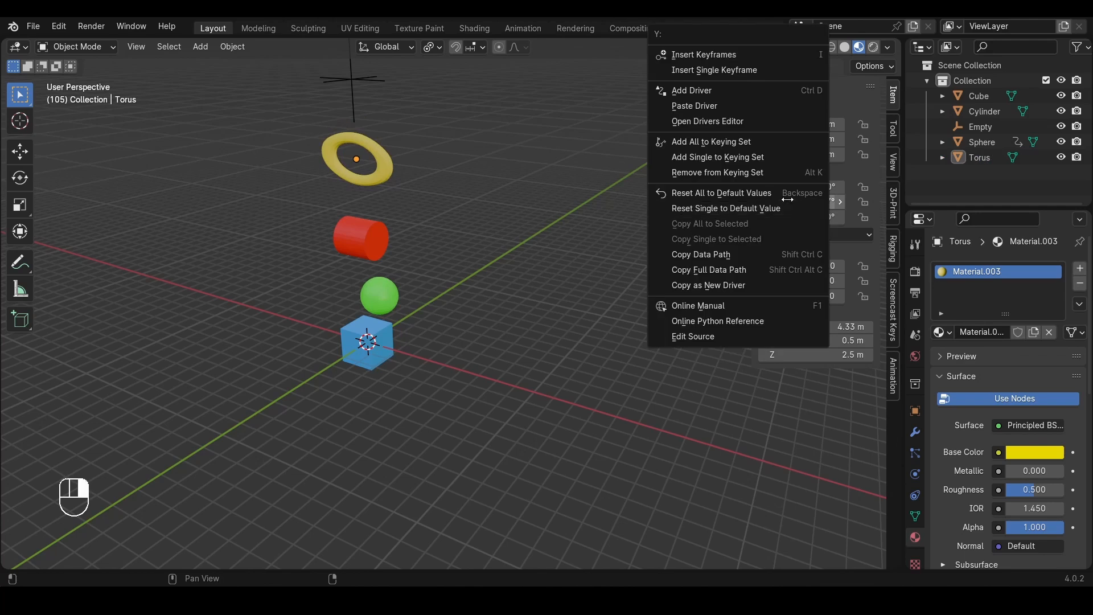
left_click(763, 285)
double_click(803, 202)
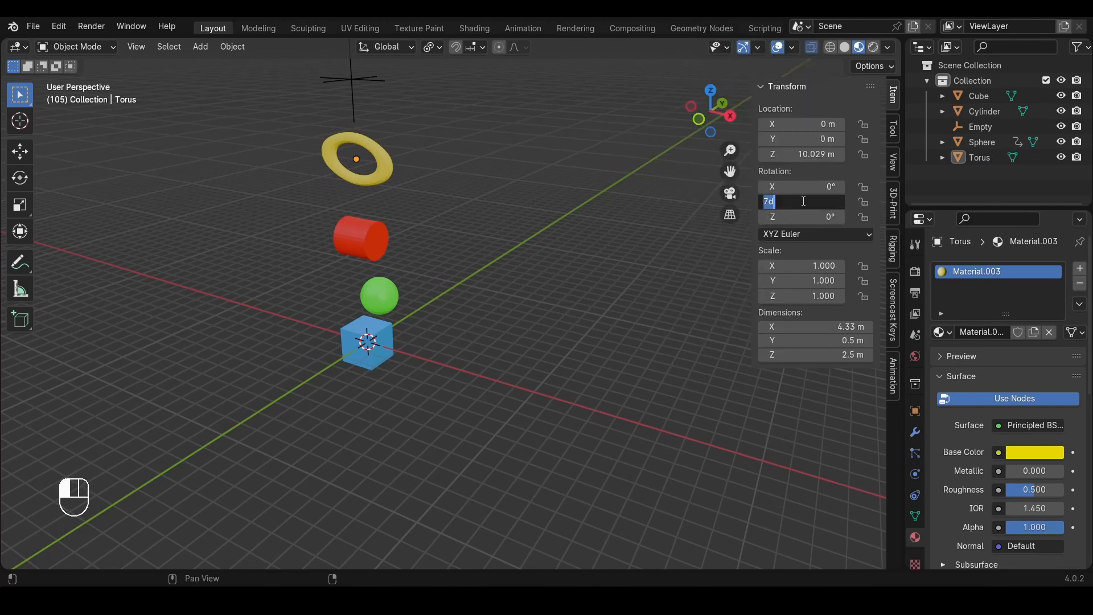
key("Escape")
left_click(396, 288)
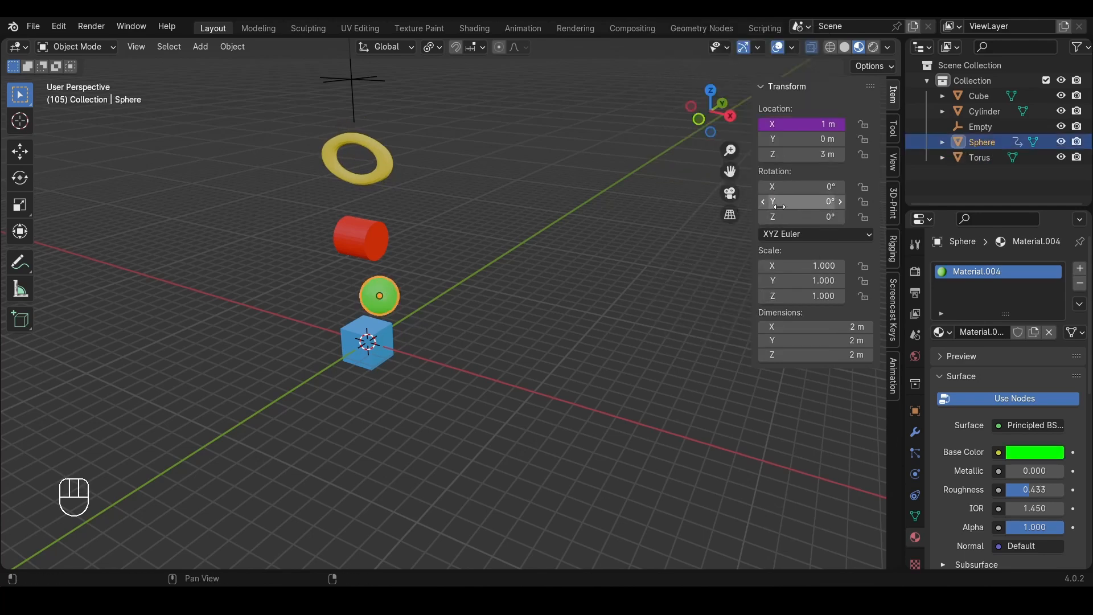
right_click(804, 124)
left_click(797, 95)
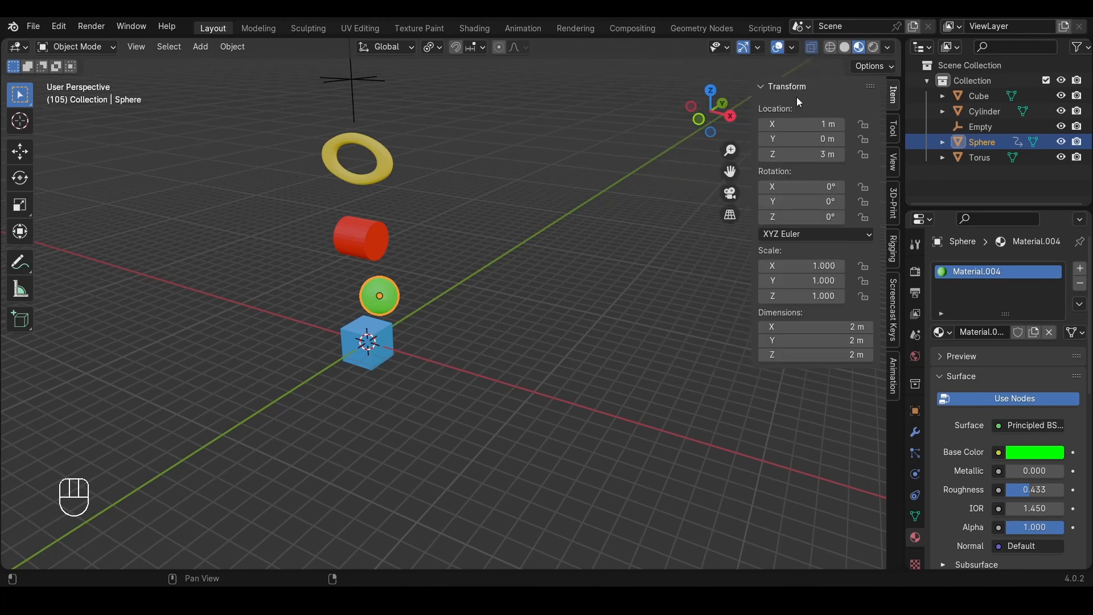
right_click(809, 130)
left_click(740, 179)
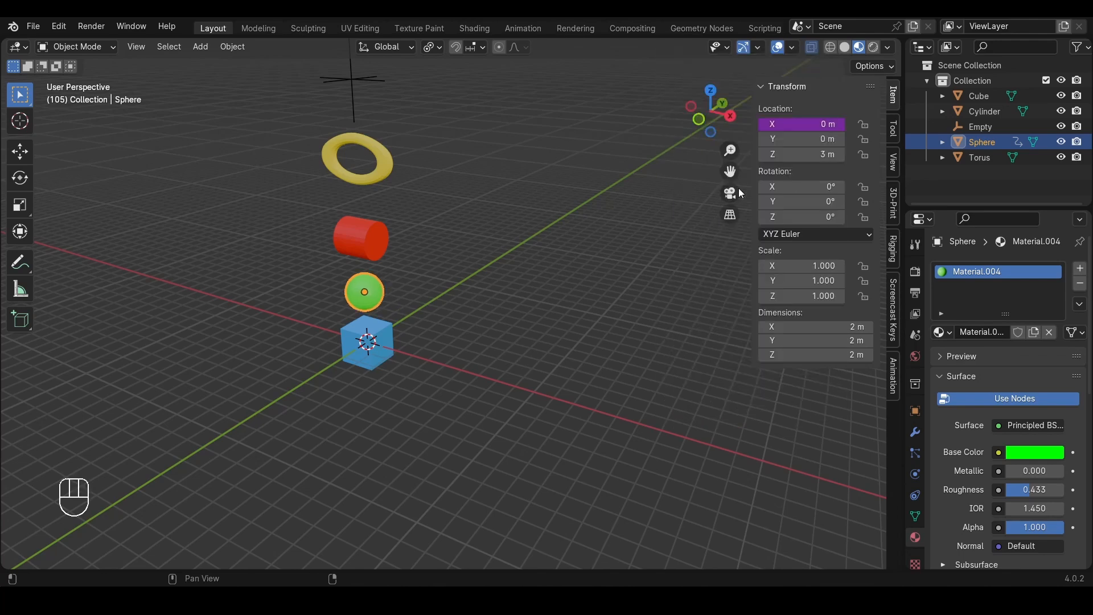
Try rotating the yellow torus around the Y axis to test the driven sphere, cancelling the rotation
left_click(360, 170)
key("r")
key("y")
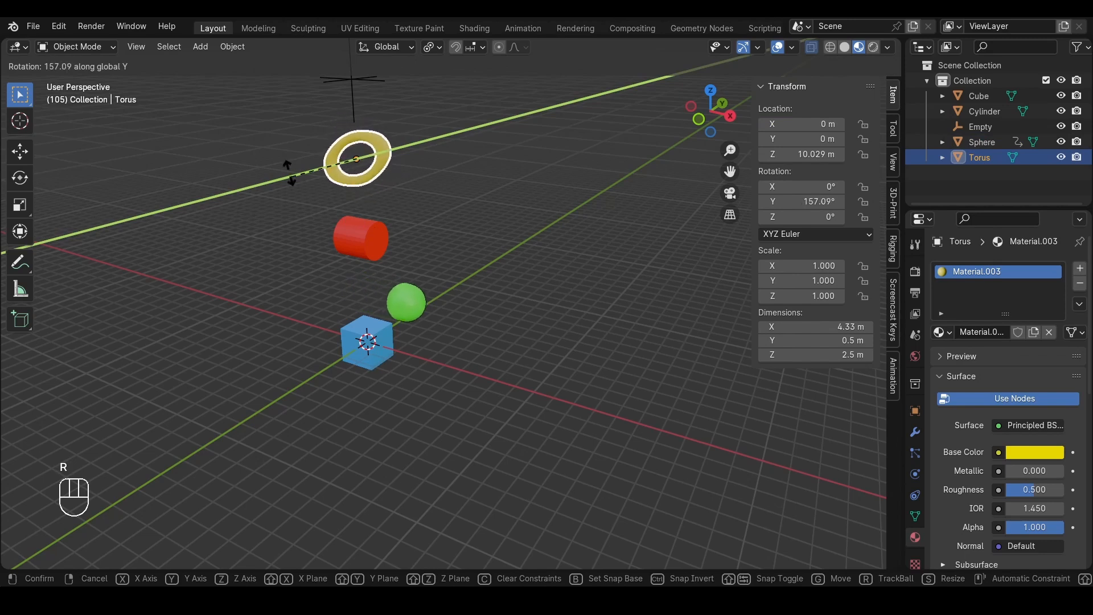
right_click(430, 210)
scroll(394, 210, "down", 1)
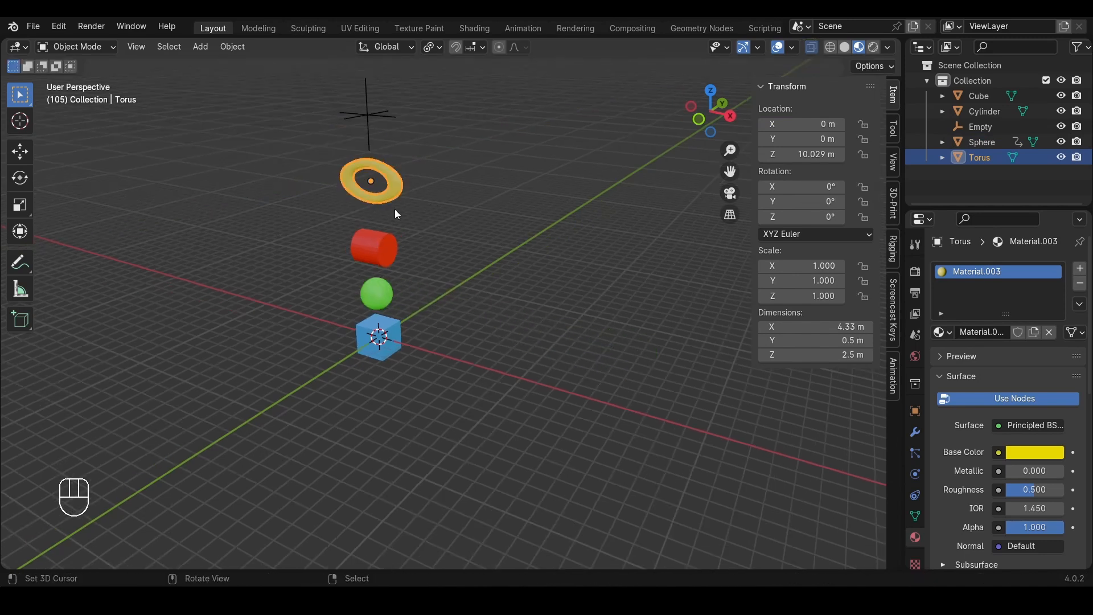
Nudge the yellow torus in front view to about X 0.03 m and Z 10.12 m, and try rotating it
key("KP_1")
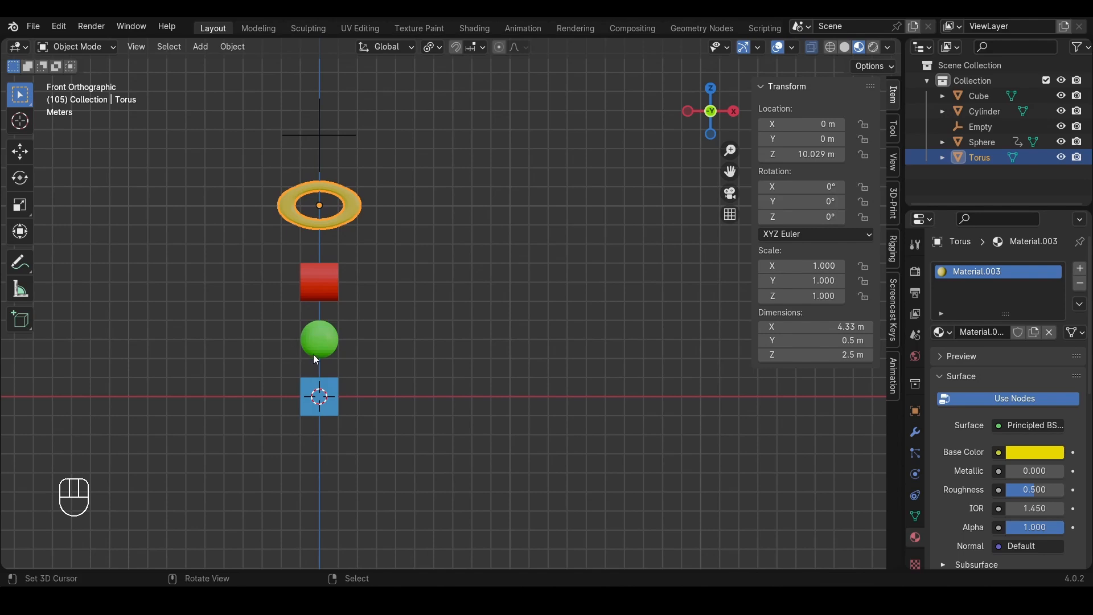
left_click(344, 337)
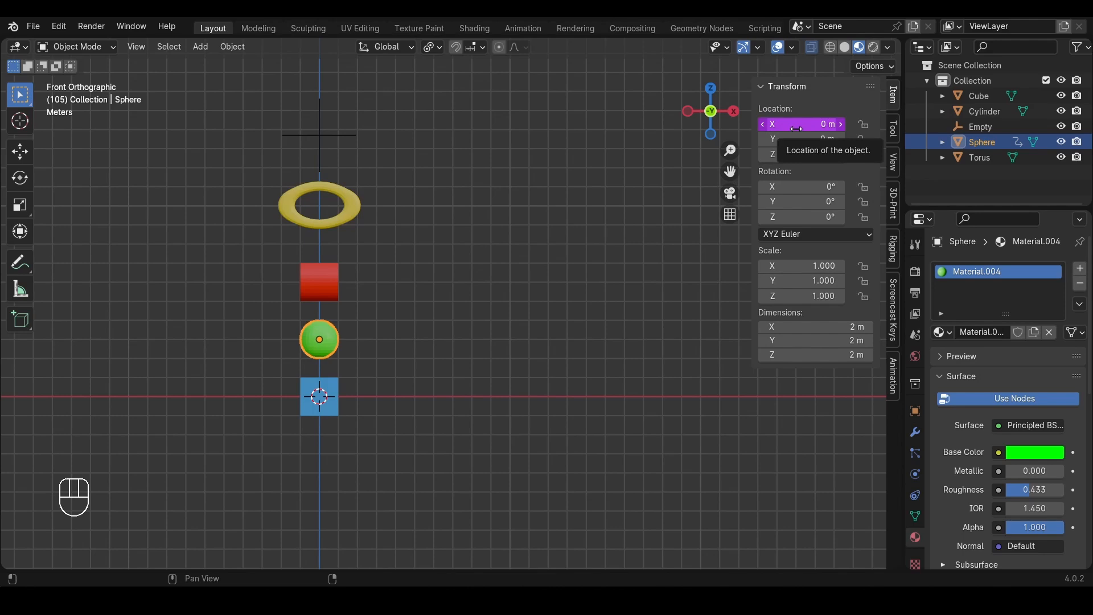
left_click_drag(357, 210, 357, 206)
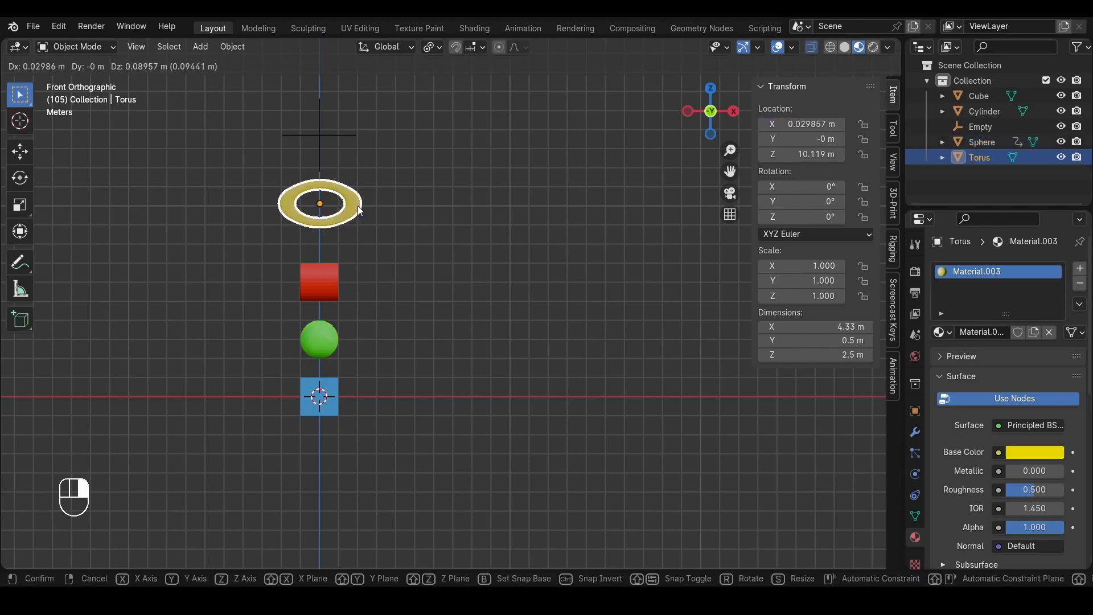
key("r")
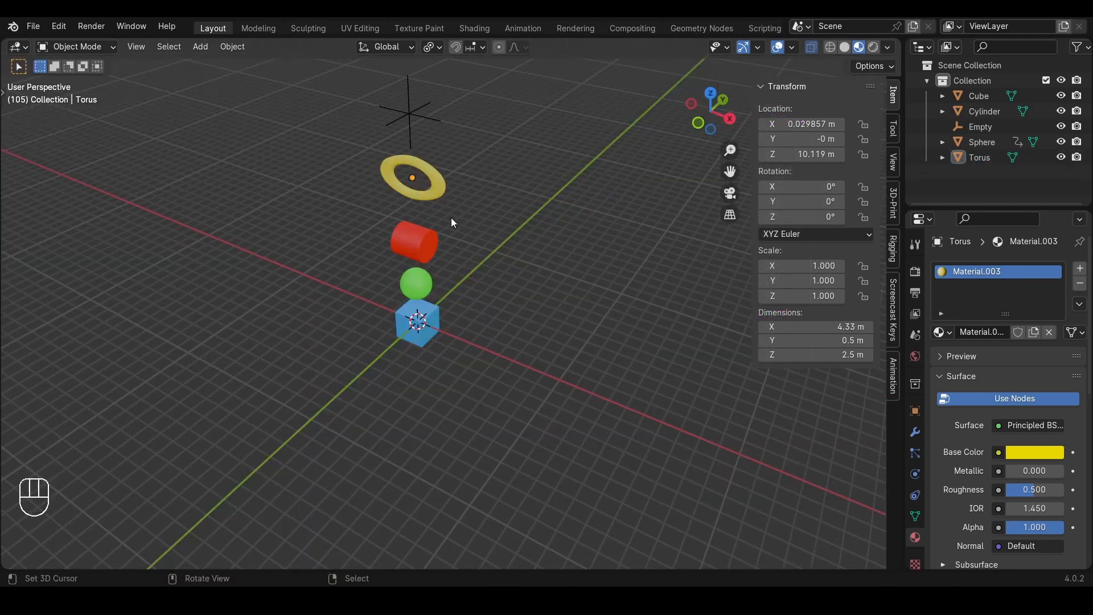
Try spinning the yellow torus several turns around the global Y axis in perspective view, cancelling the rotation
left_click(435, 192)
key("r")
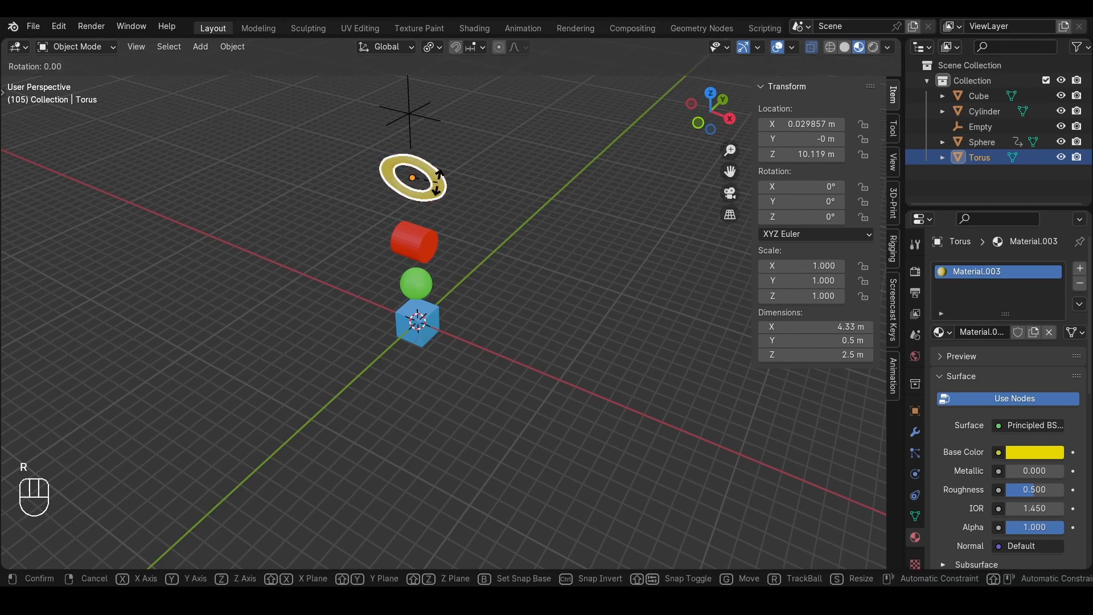
key("y")
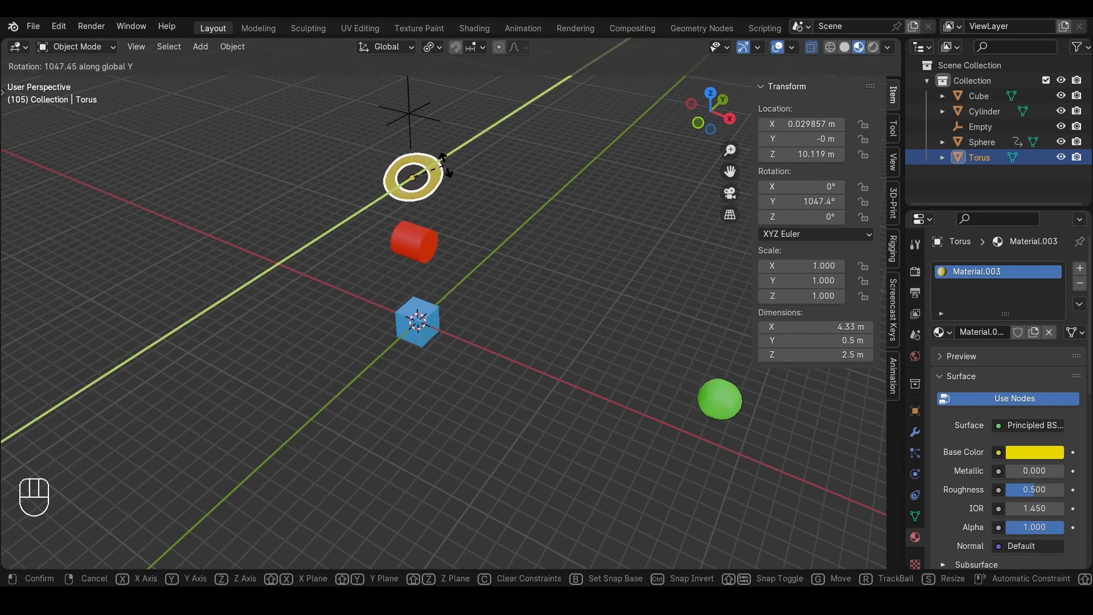
key("Escape")
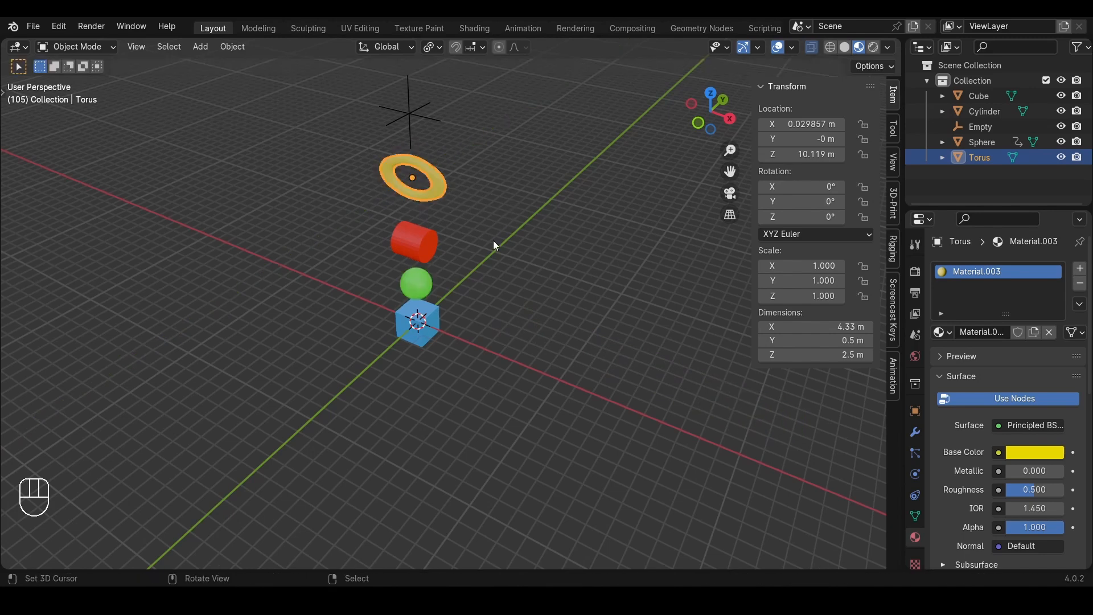
Edit the green sphere's X location driver and set its type to Scripted Expression
left_click(419, 284)
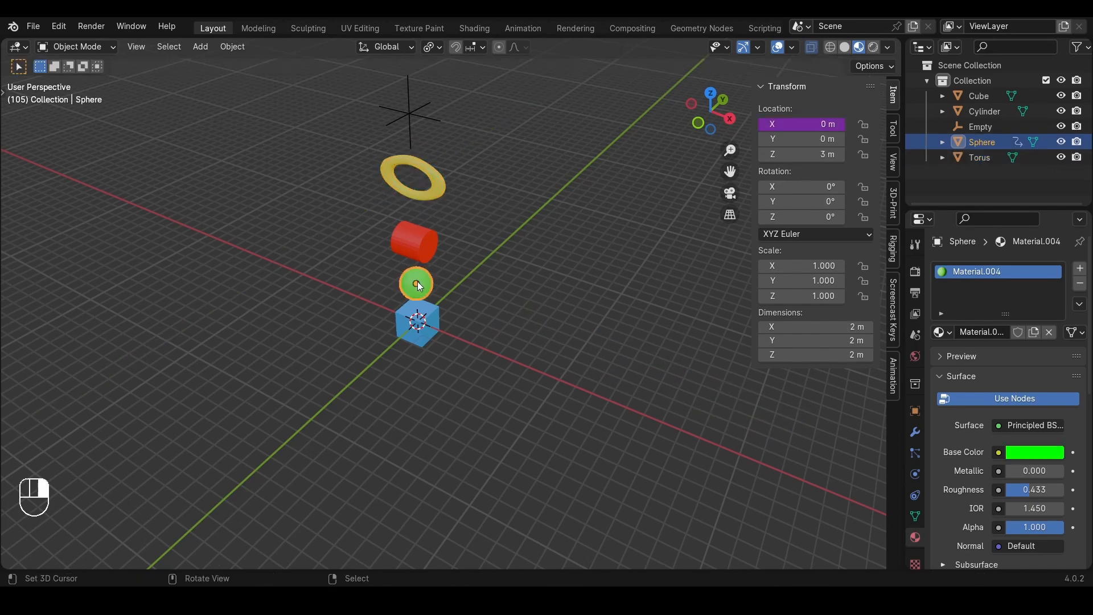
right_click(806, 128)
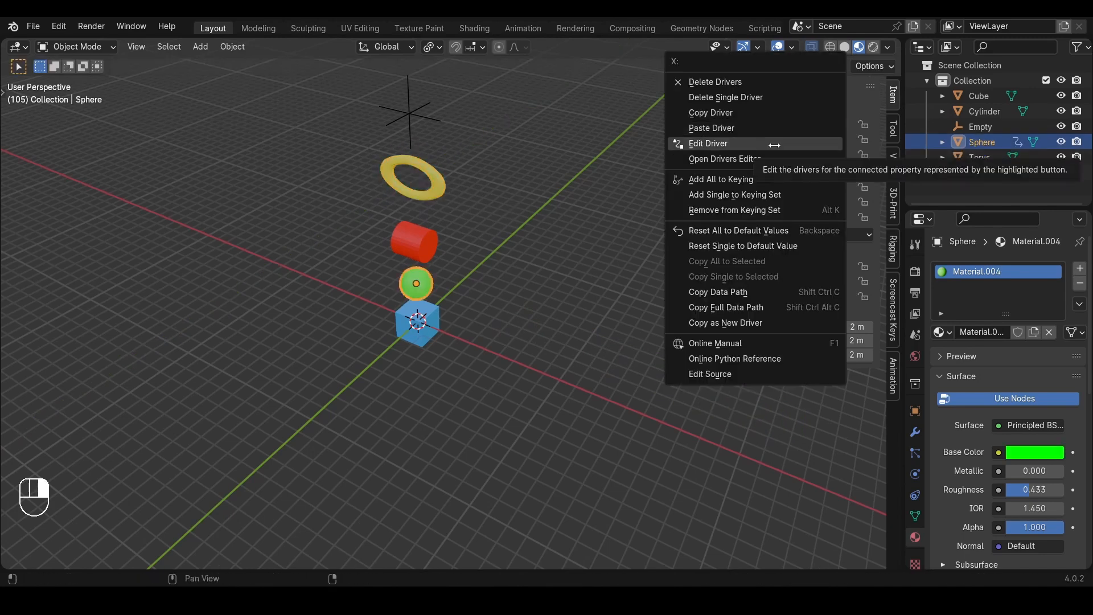
left_click(774, 145)
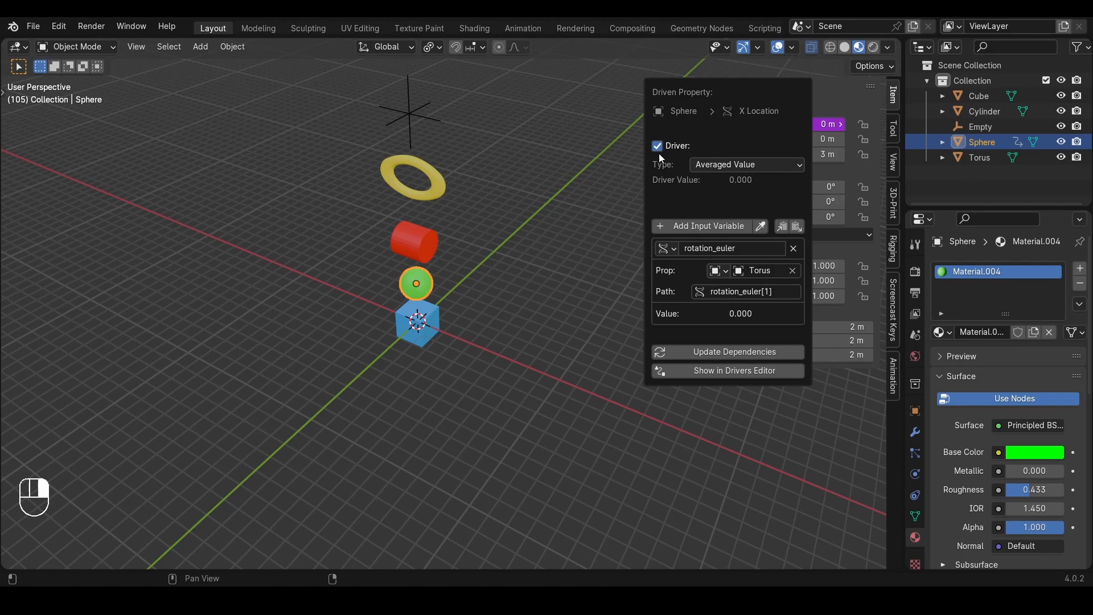
left_click(766, 163)
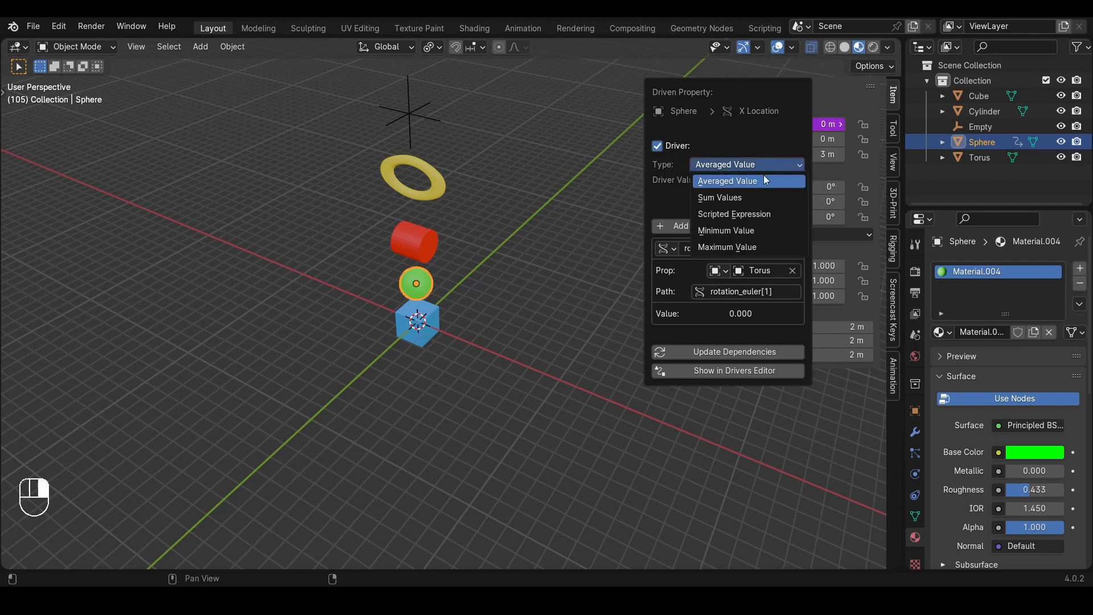
left_click(770, 214)
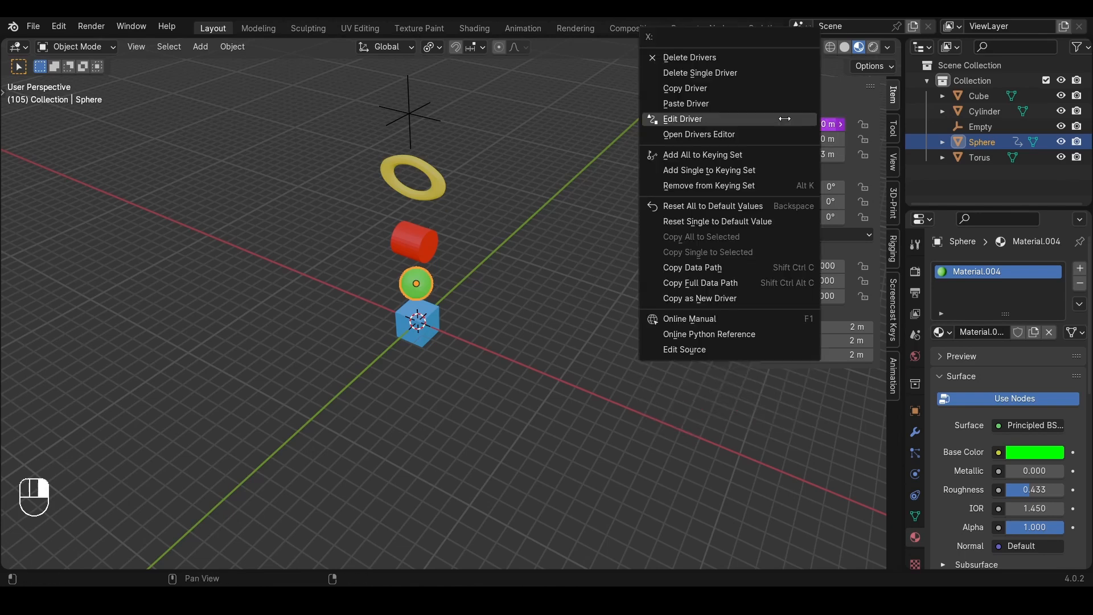
Set the expression of the green sphere's X location driver to rotation_euler*3
left_click(741, 124)
left_click(703, 202)
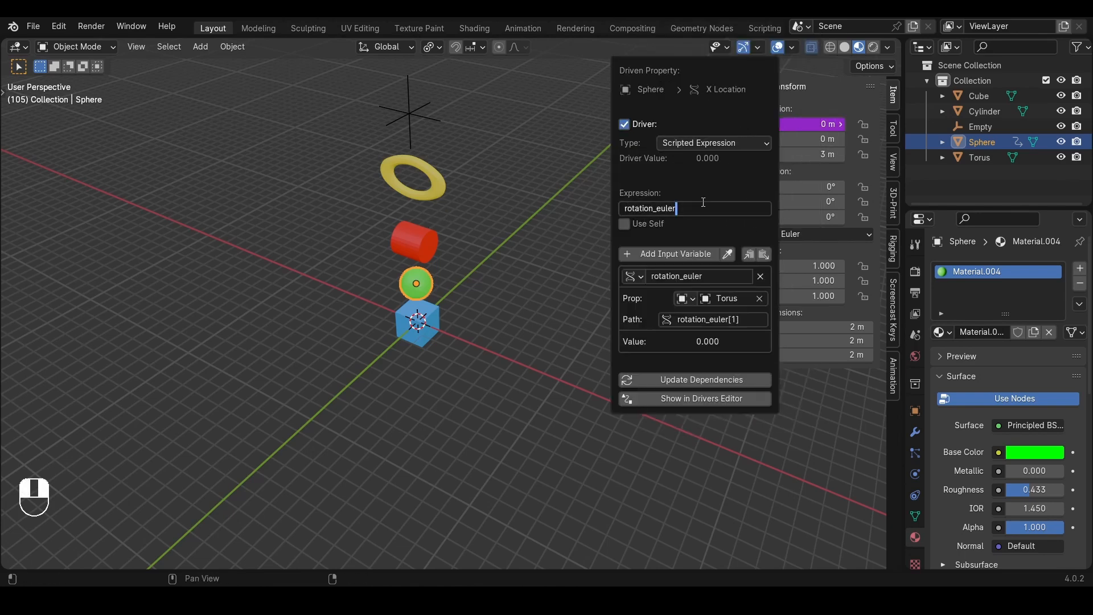
type("*3")
key("Return")
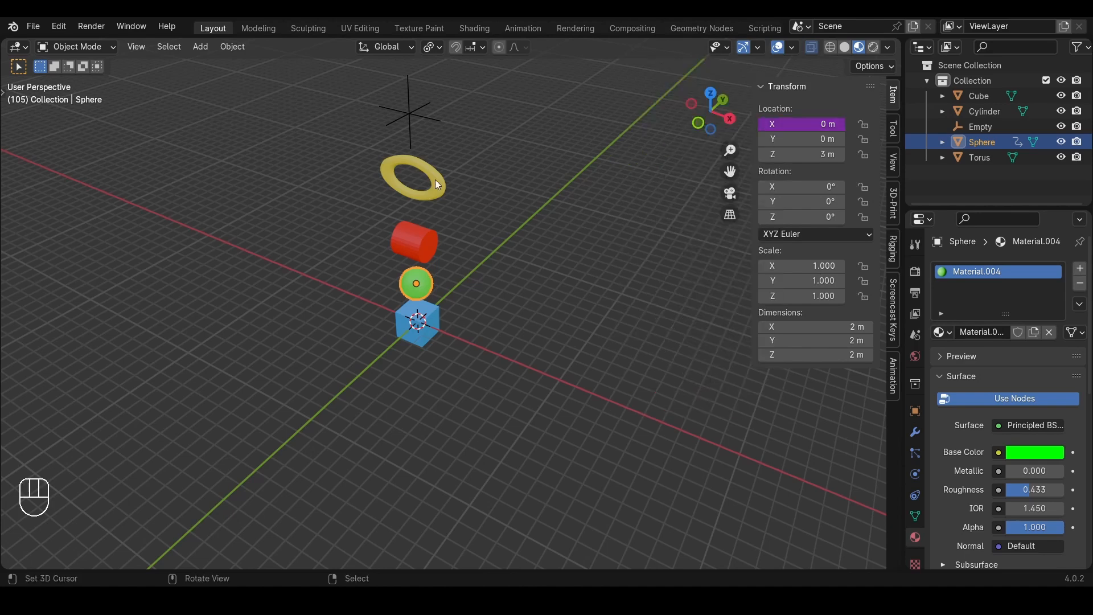
Try rotating the yellow torus around Y twice to test the multiplied driver expression, cancelling both rotations
left_click(437, 183)
key("r")
key("y")
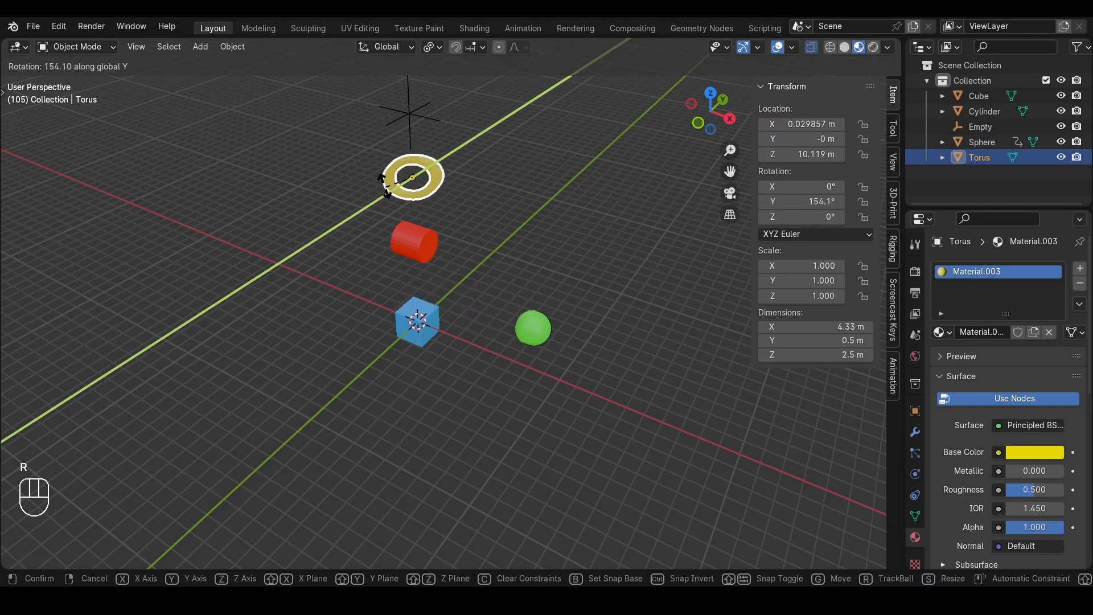
right_click(470, 180)
scroll(586, 336, "down", 6)
key("r")
key("y")
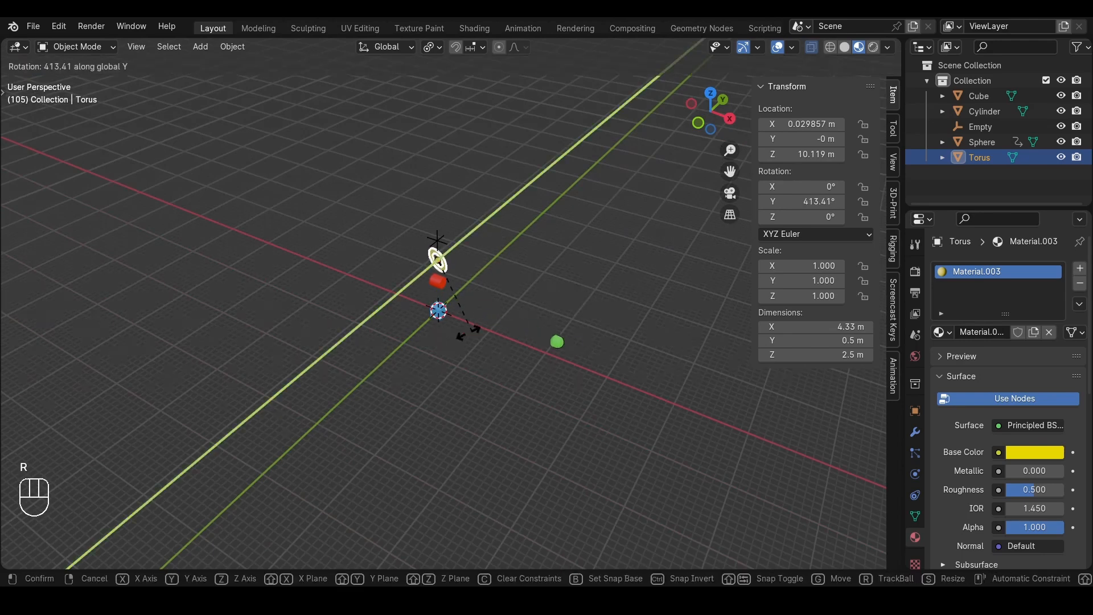
right_click(497, 310)
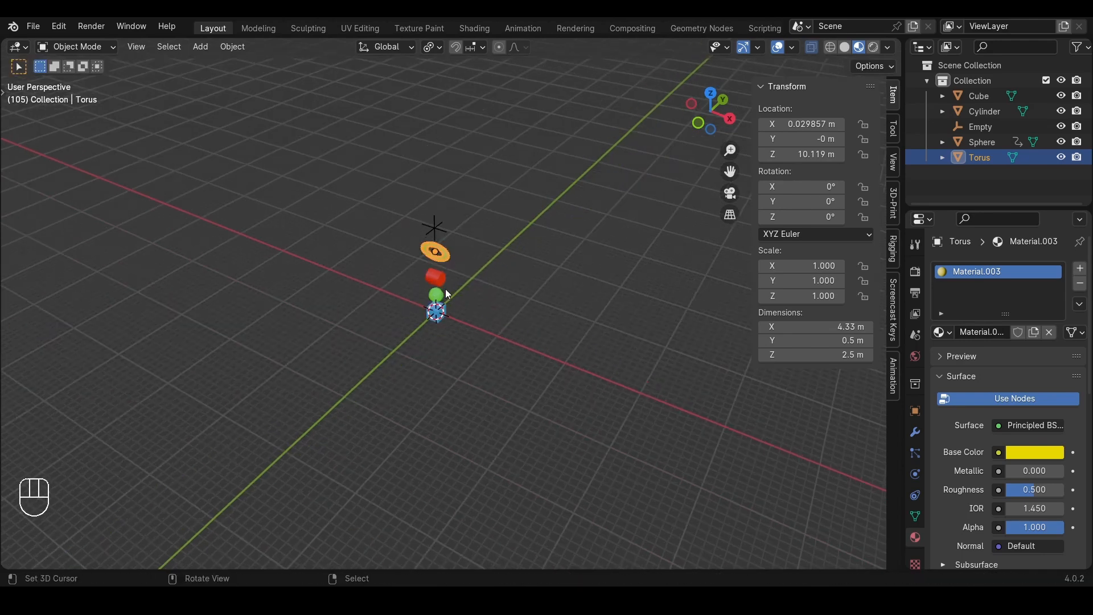
Change the expression of the green sphere's X location driver to rotation_euler/3
scroll(488, 147, "up", 5)
left_click(429, 282)
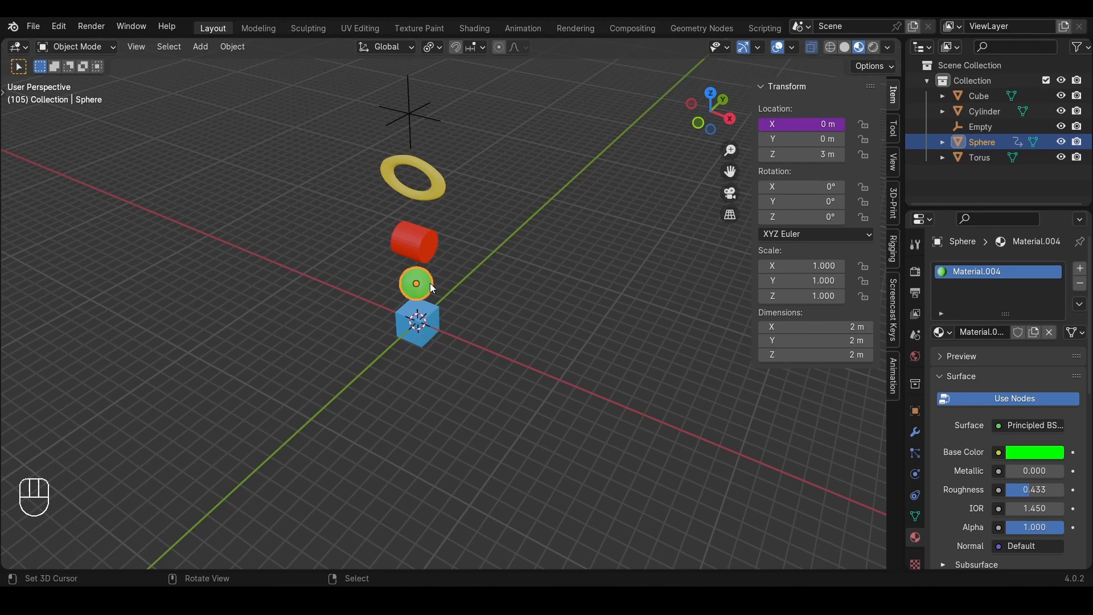
right_click(798, 124)
left_click(746, 124)
left_click(678, 208)
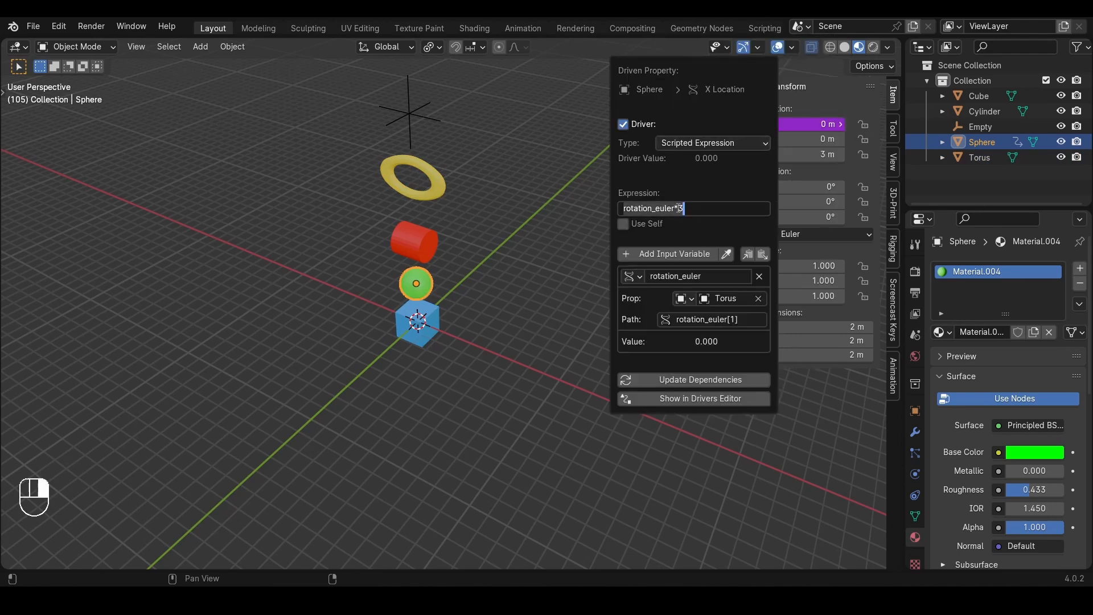
left_click(677, 208)
key("BackSpace")
type("/")
key("Return")
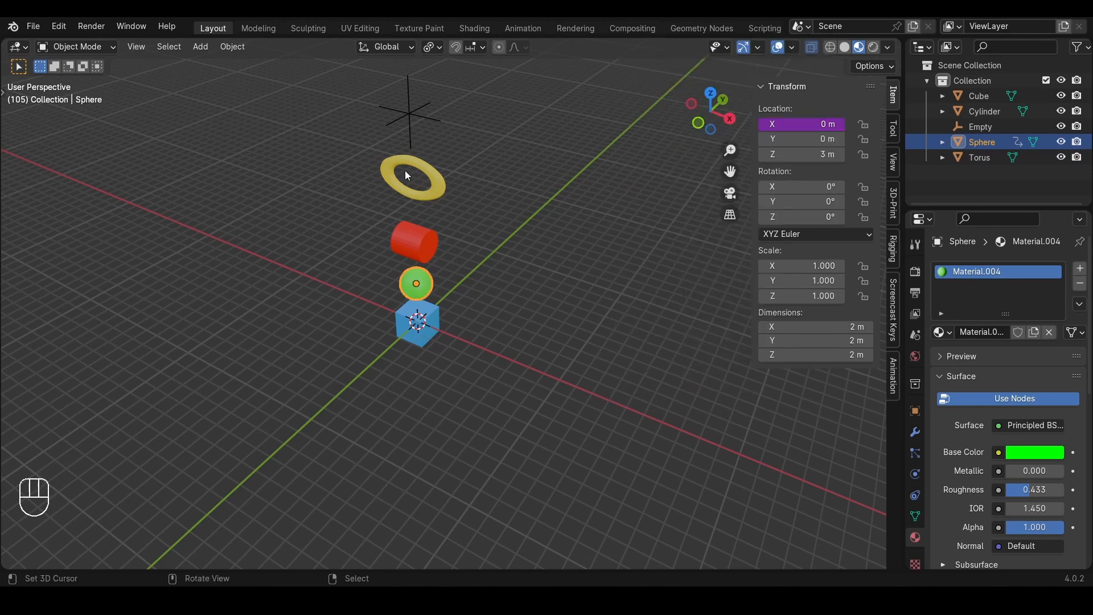
Try rotating the yellow torus around Y to test the divided driver expression, cancelling the rotation
left_click(407, 171)
middle_click_drag(444, 175, 519, 185)
key("r")
key("y")
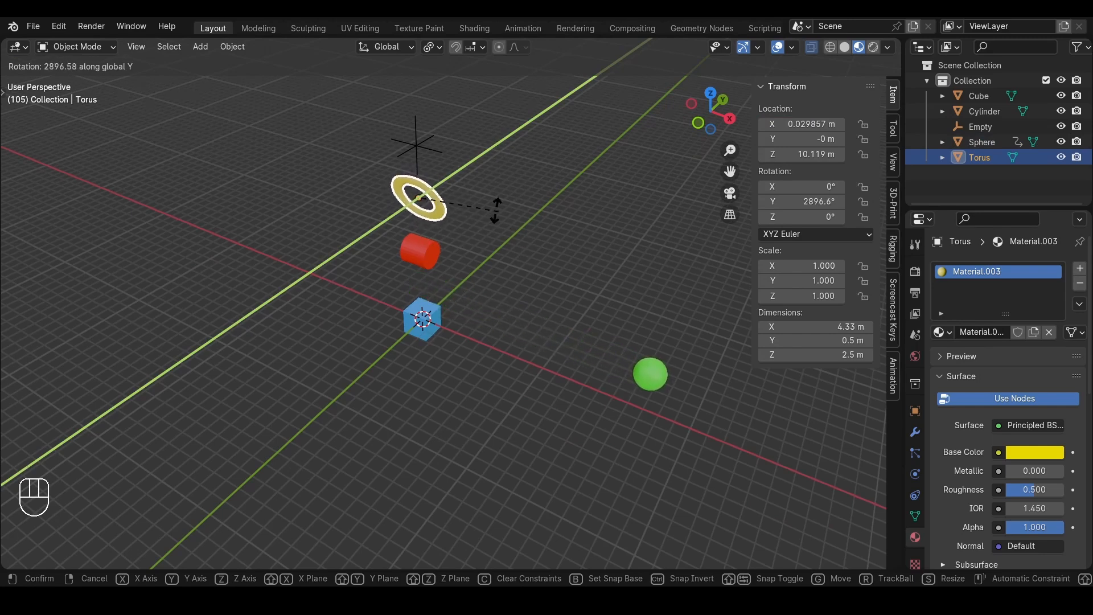
key("Escape")
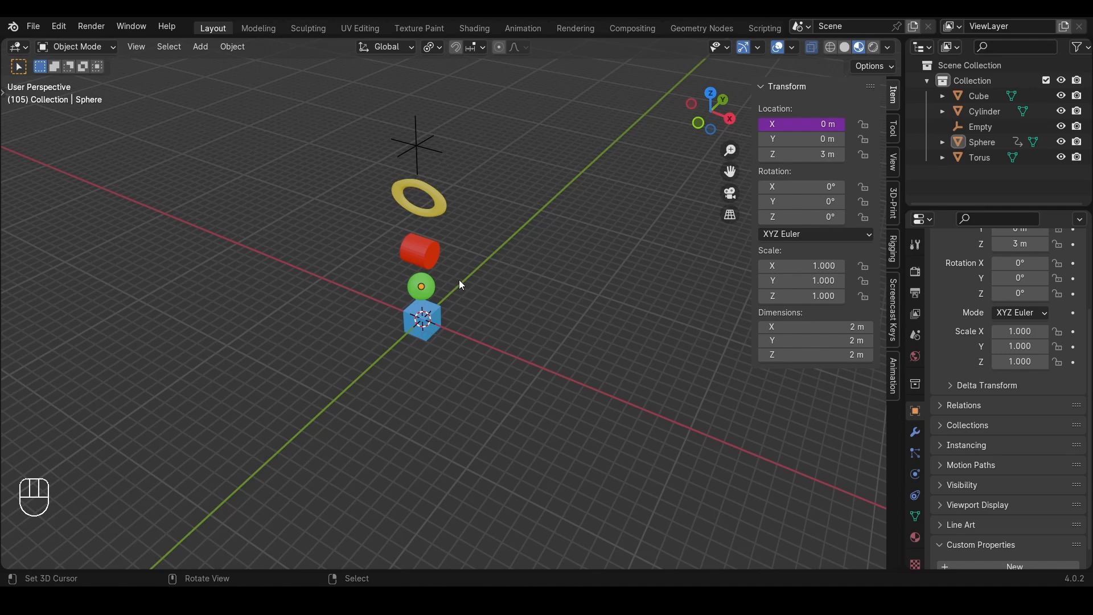
Select the empty above the torus and add a new custom property to it
middle_click_drag(459, 279, 447, 318)
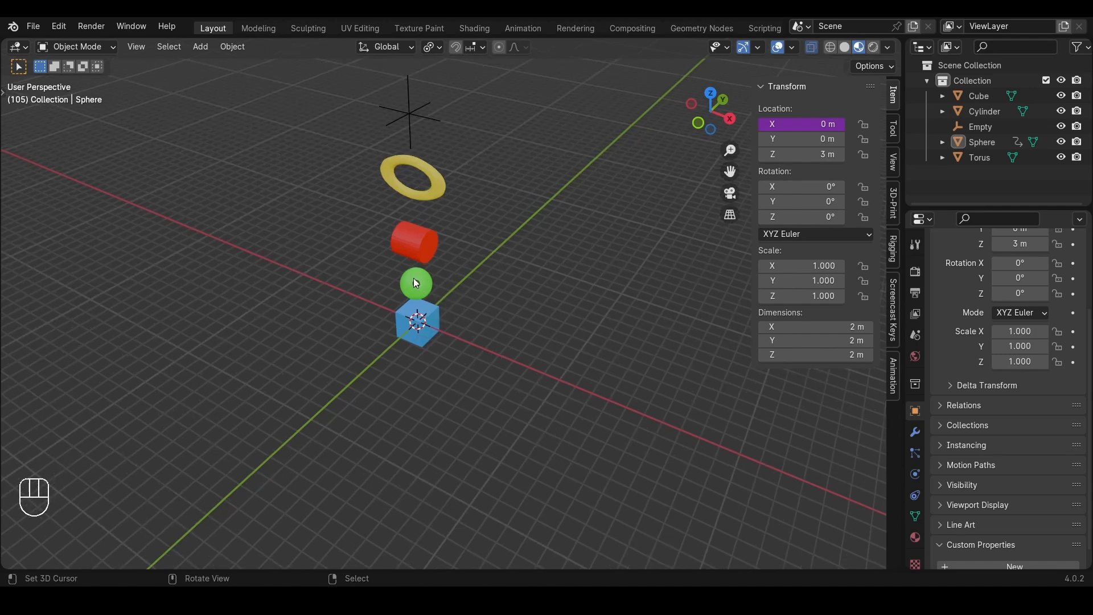
left_click(426, 108)
scroll(455, 131, "down", 2)
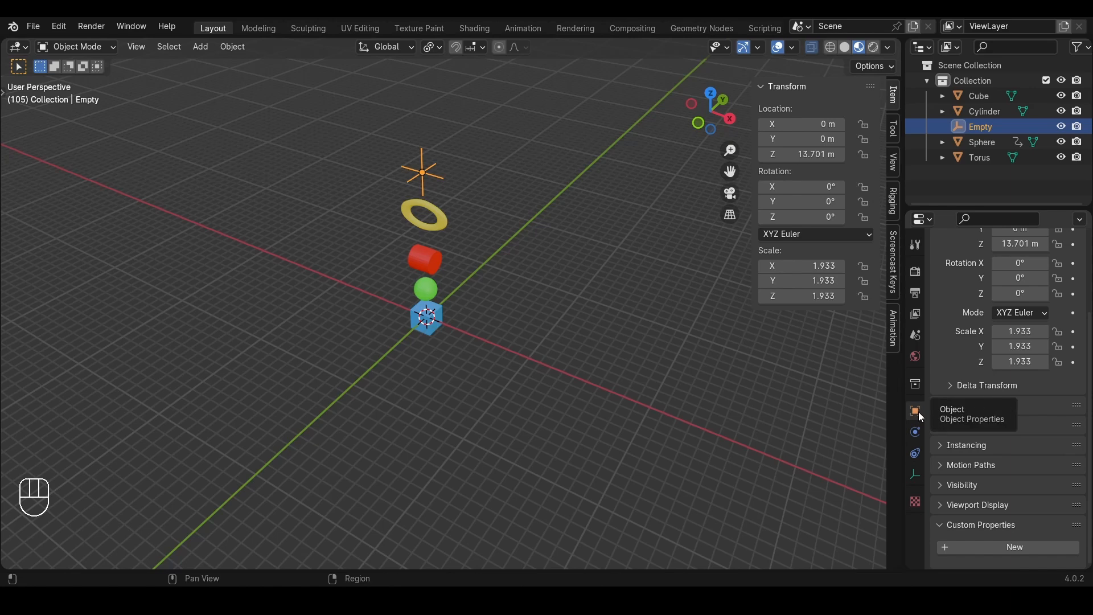
left_click(979, 551)
scroll(986, 539, "down", 1)
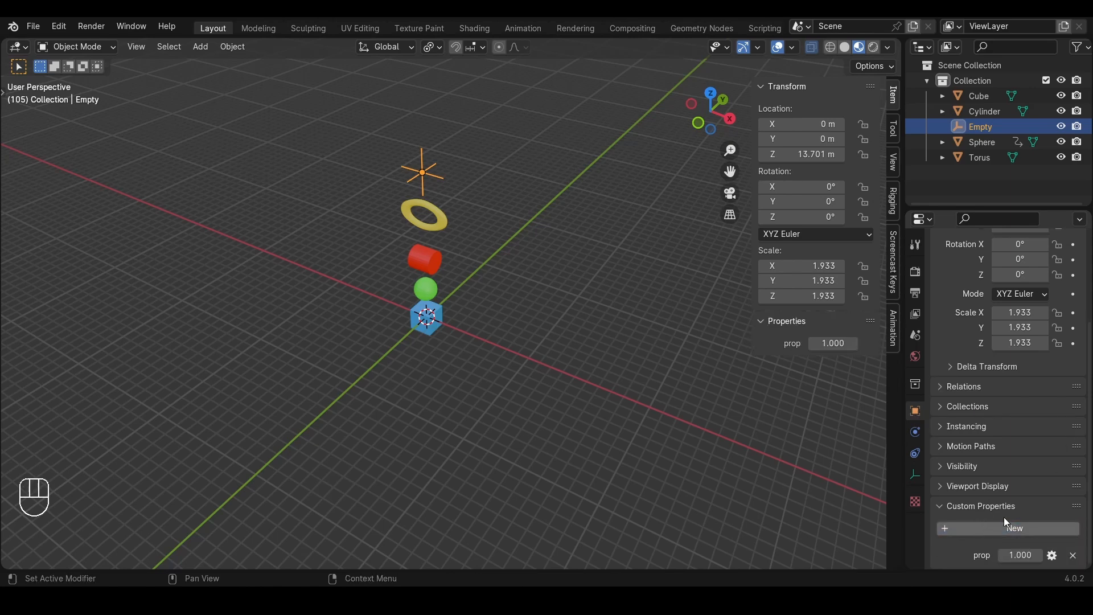
Edit the empty's custom property, setting its default value to 0 and its name to Color
left_click(1053, 556)
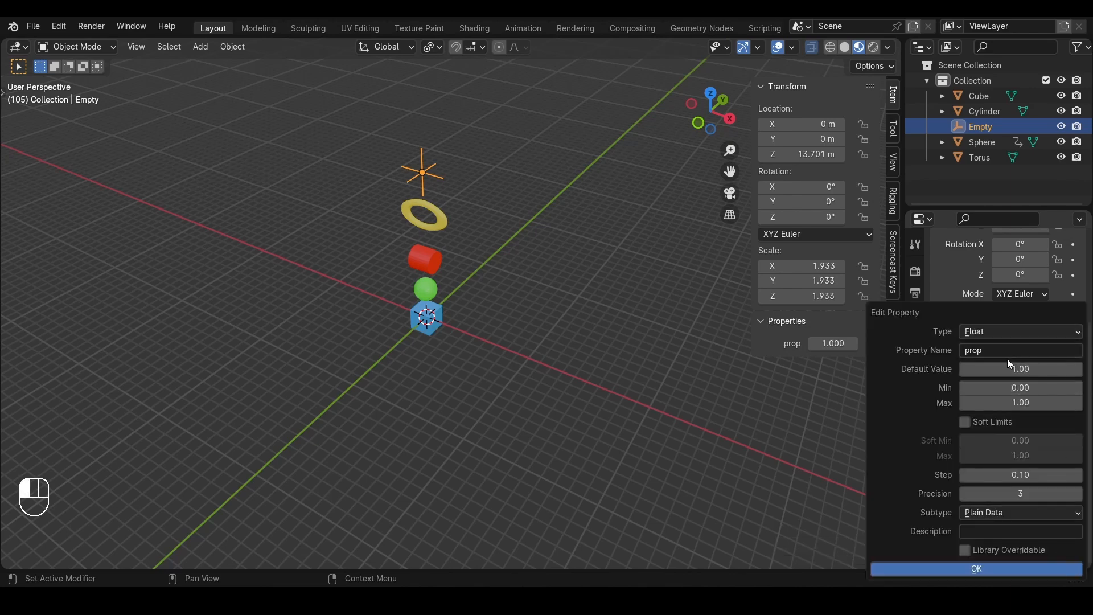
left_click(1028, 371)
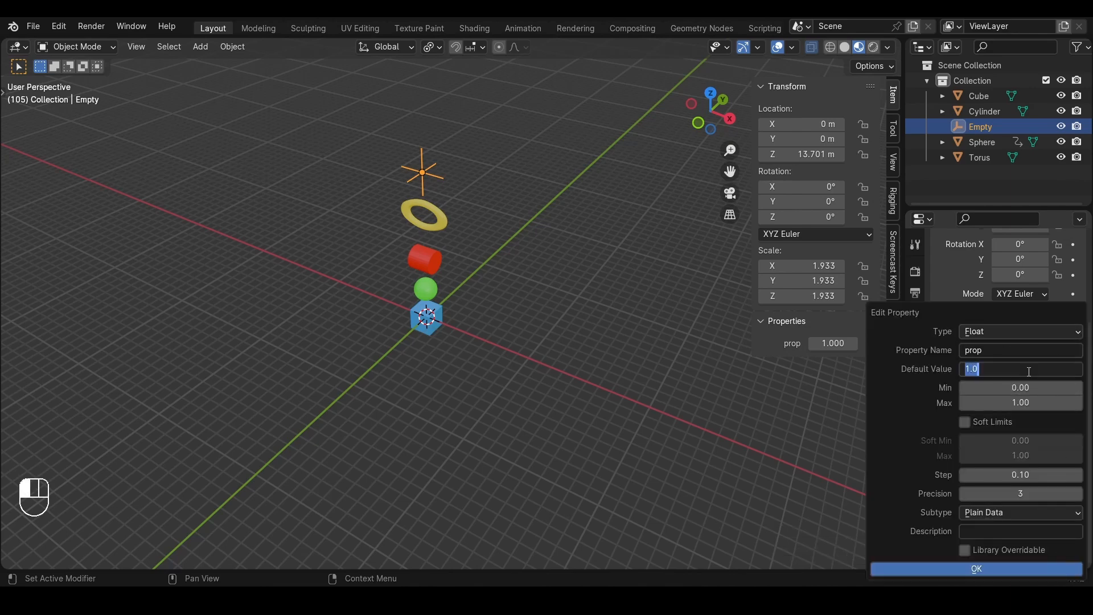
type("0")
key("Return")
left_click(999, 352)
type("Color")
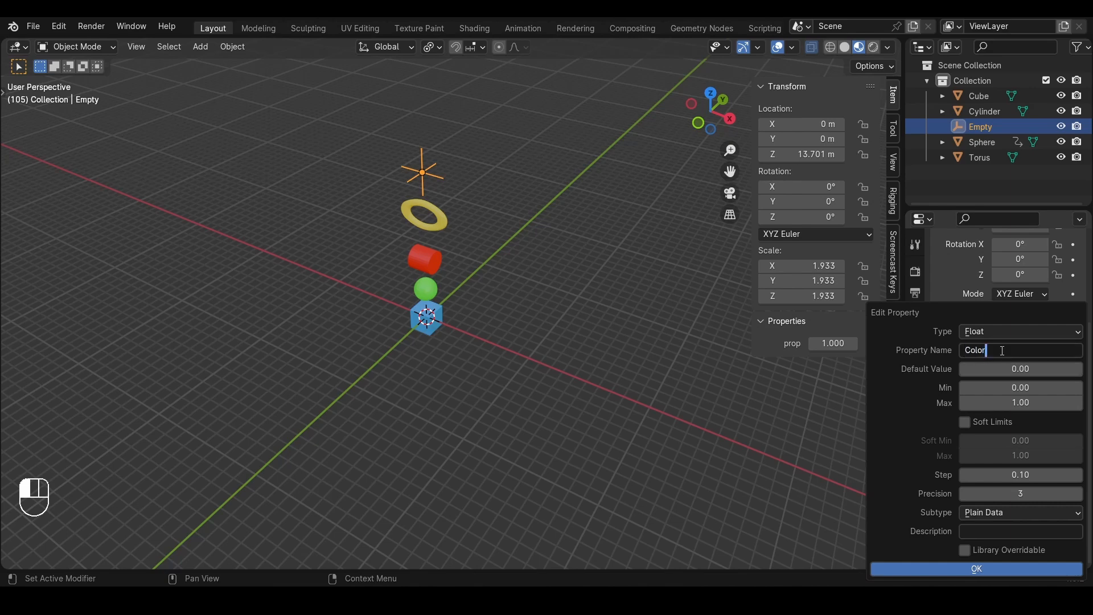
key("Return")
Set the Color property's step to 0.5, make it library overridable, and apply the property settings
left_click(1020, 476)
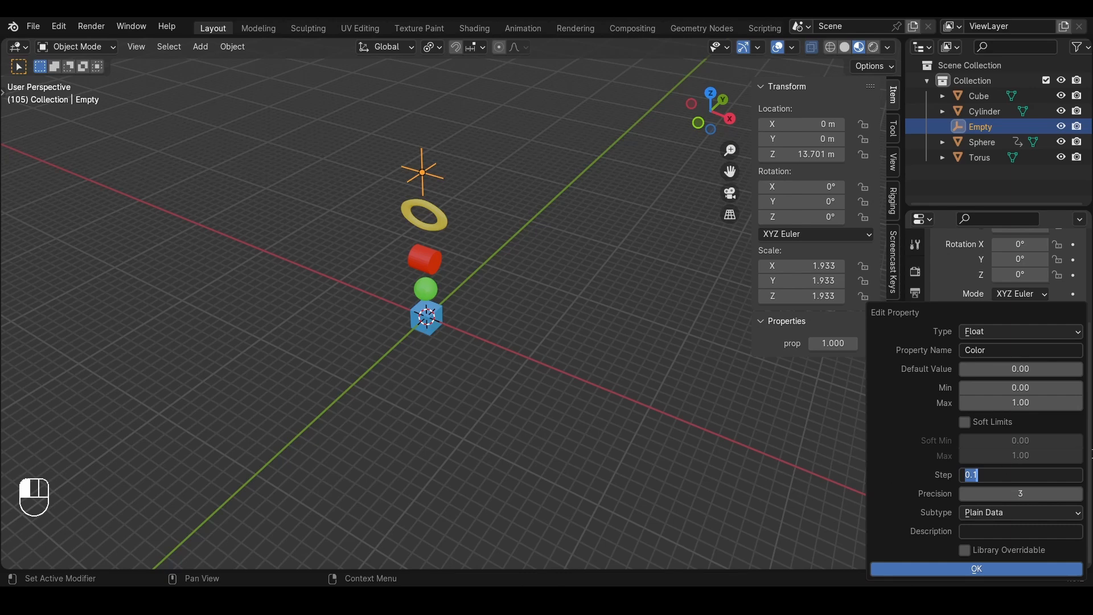
key("BackSpace")
type(".5")
key("Return")
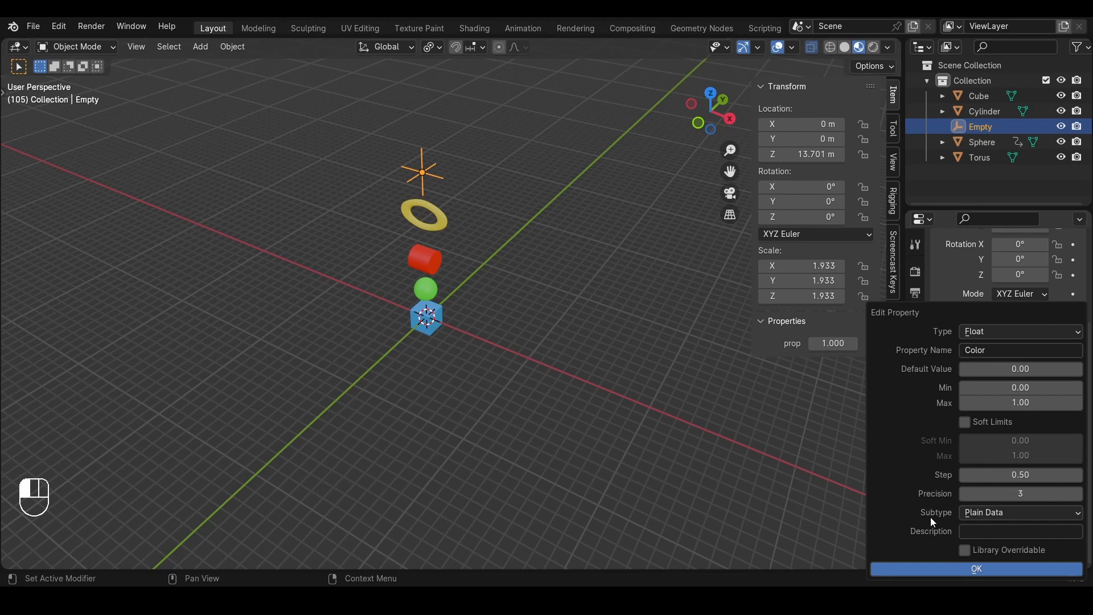
left_click(964, 551)
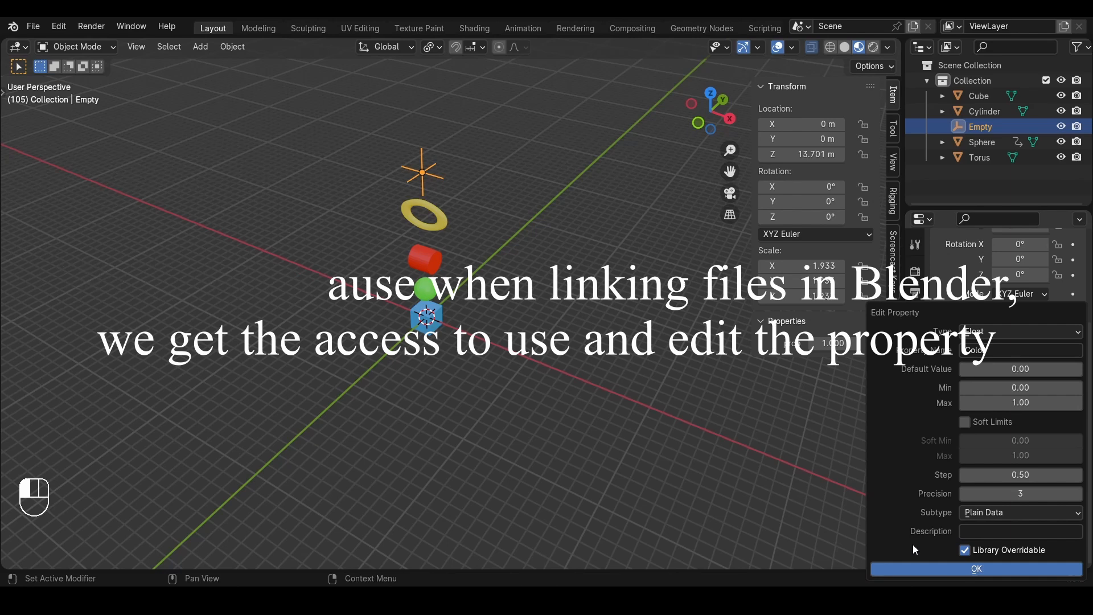
left_click(920, 570)
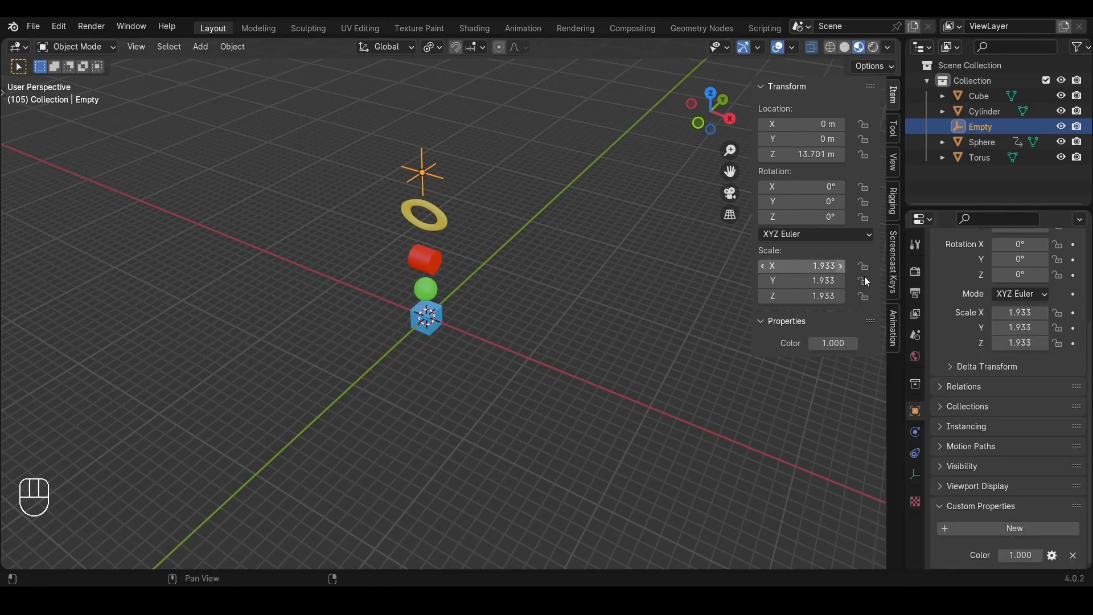
Copy the empty's Color property as a new driver and bring up the green sphere's base color settings
right_click(833, 344)
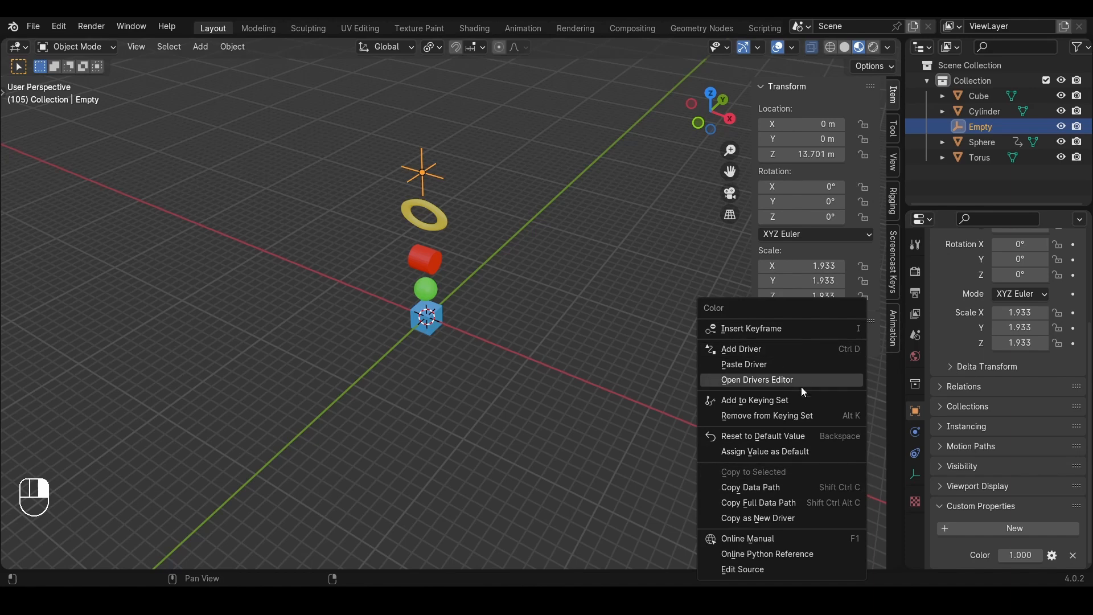
left_click(804, 518)
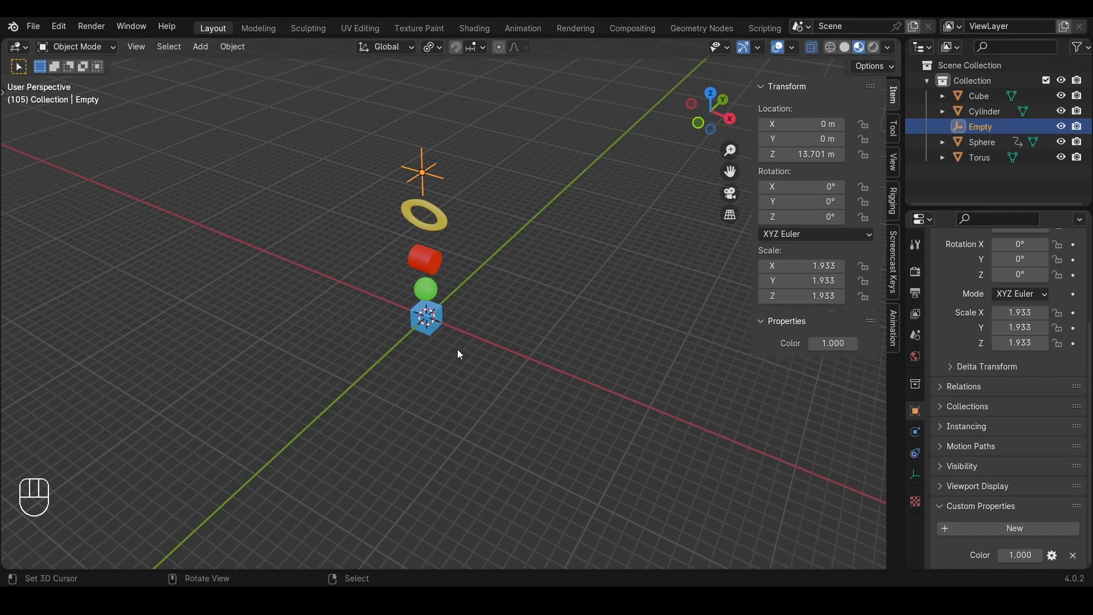
scroll(441, 316, "up", 2)
left_click(411, 279)
left_click(915, 537)
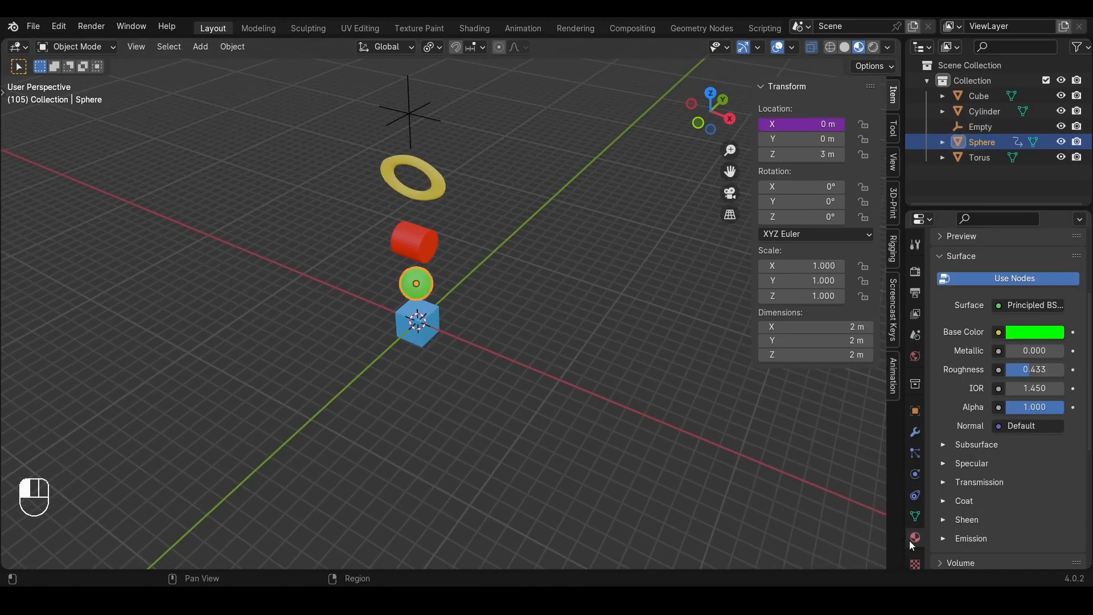
left_click(1028, 335)
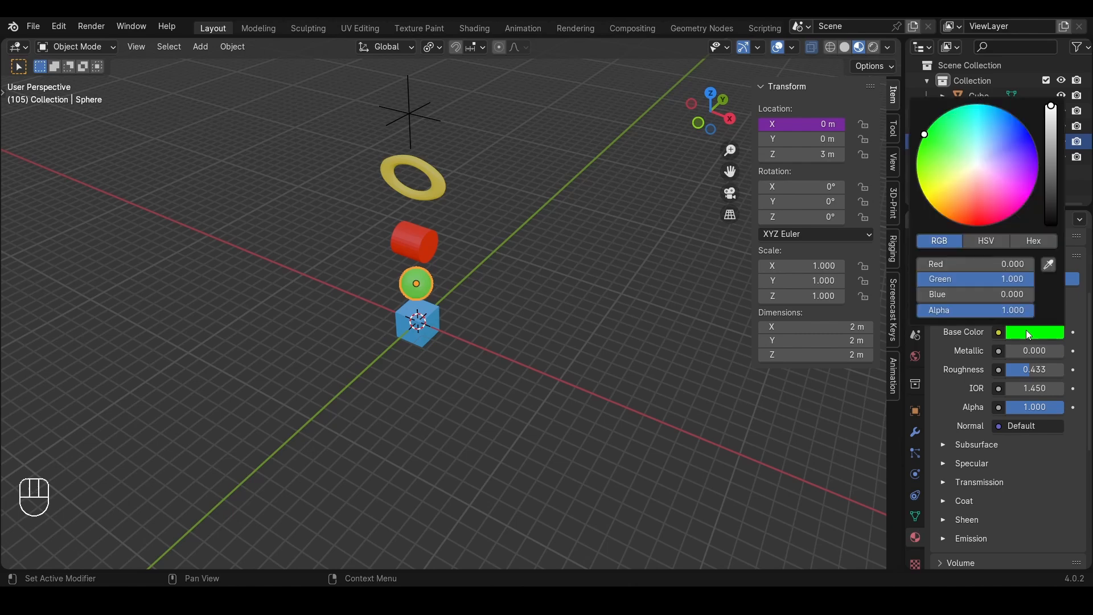
left_click(975, 239)
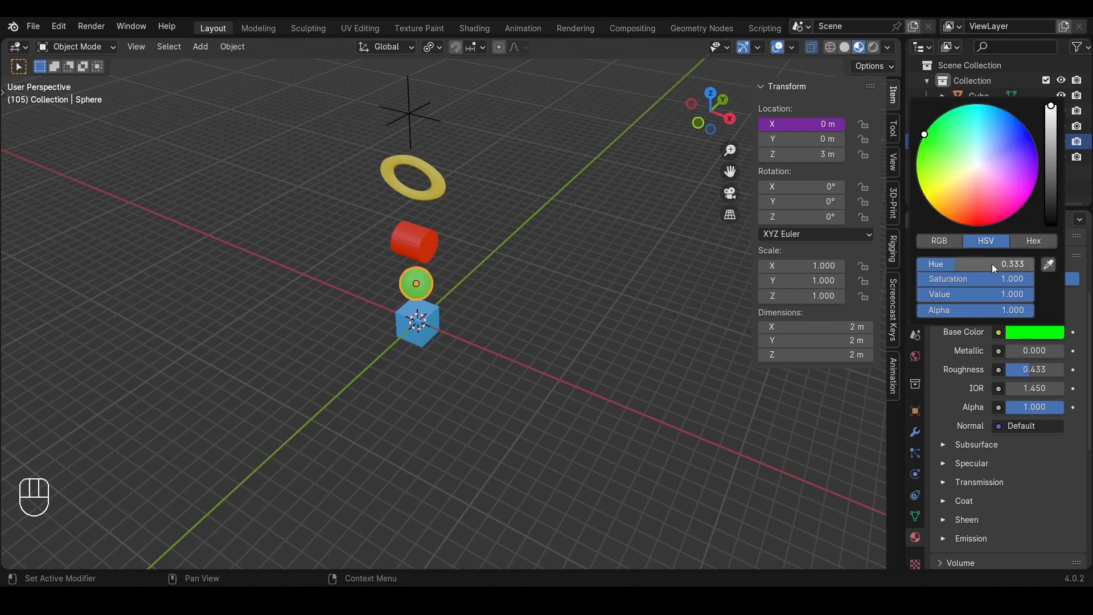
right_click(962, 265)
key("Escape")
left_click(939, 240)
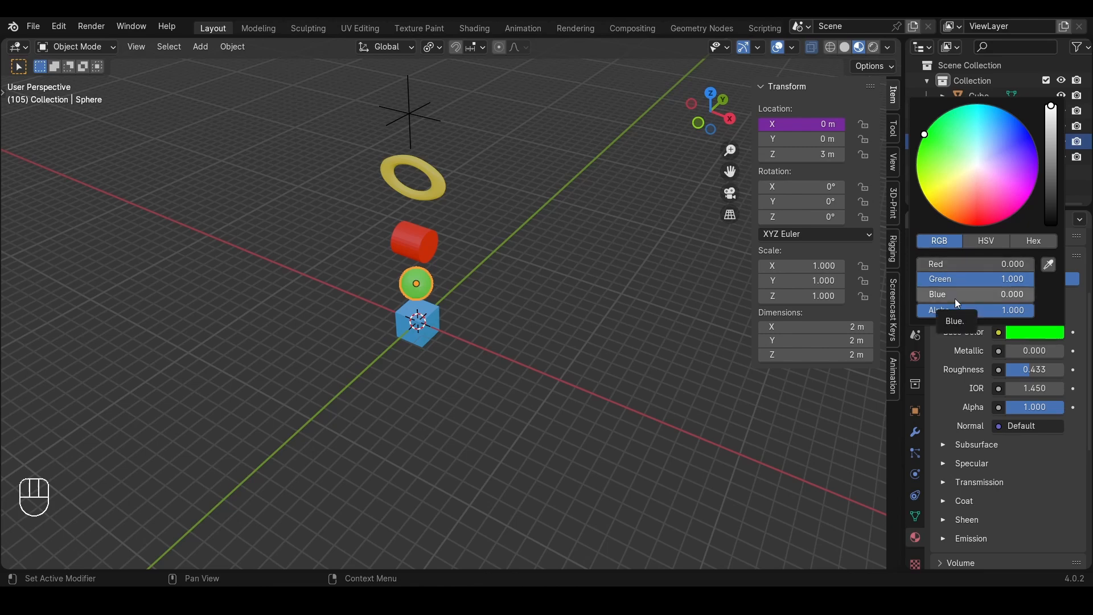
Paste the copied driver onto the Red and Blue channels of the sphere's base color
right_click(986, 263)
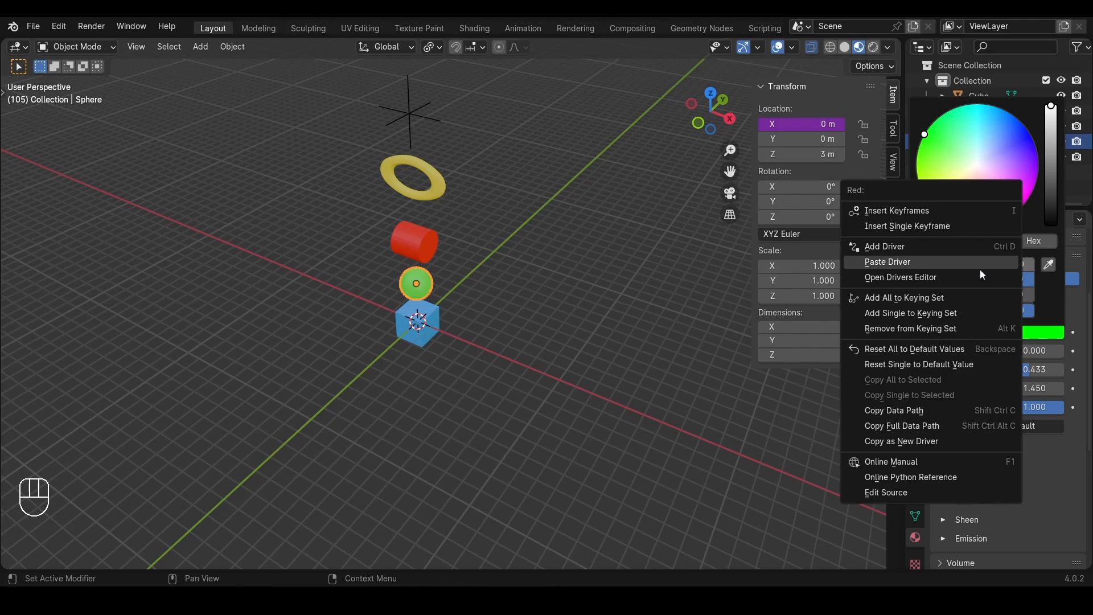
left_click(930, 263)
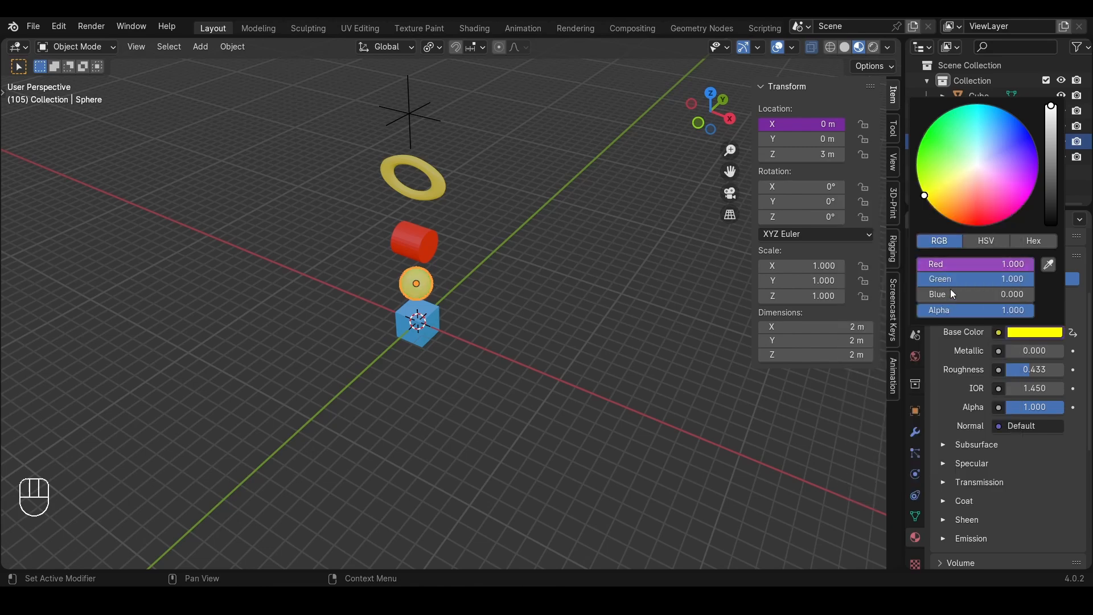
right_click(952, 299)
left_click(923, 302)
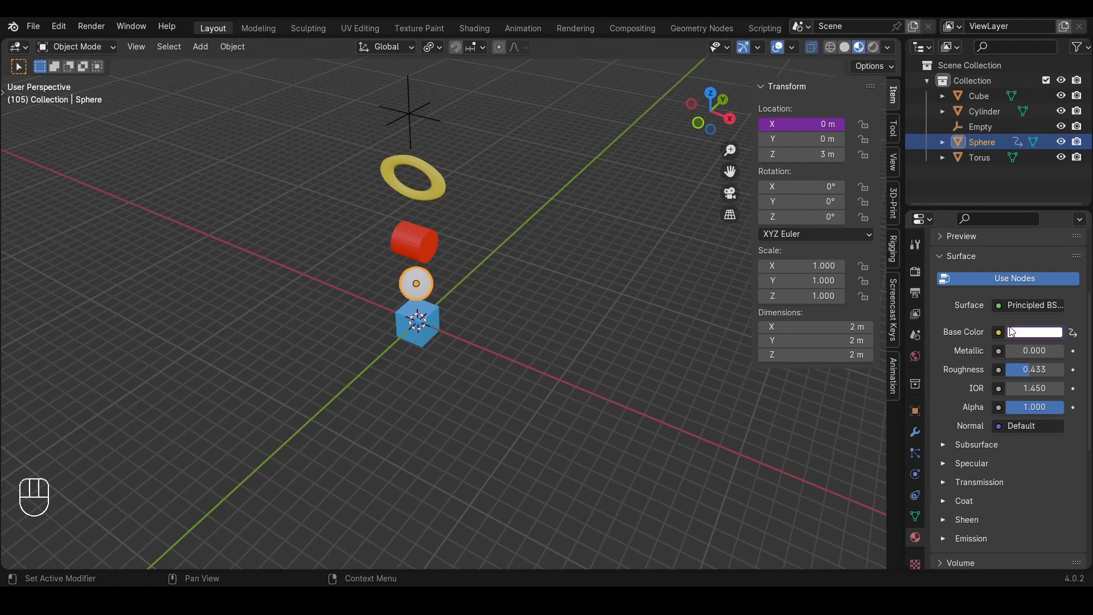
left_click(1027, 333)
right_click(981, 263)
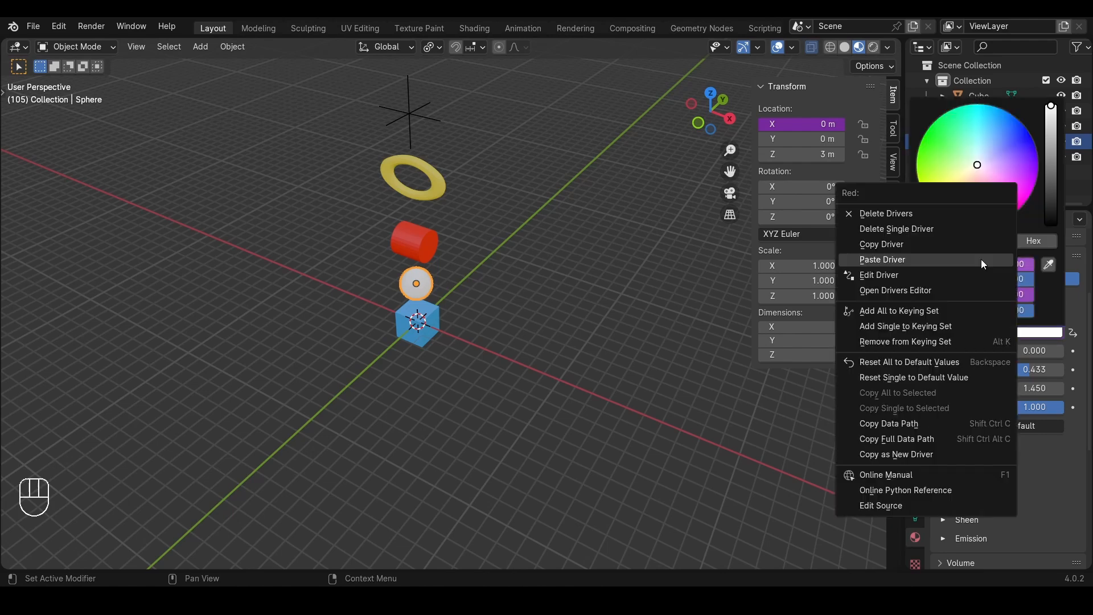
left_click(947, 264)
Test the driven sphere color by setting the empty's Color property to 0 and back to 1
left_click(422, 135)
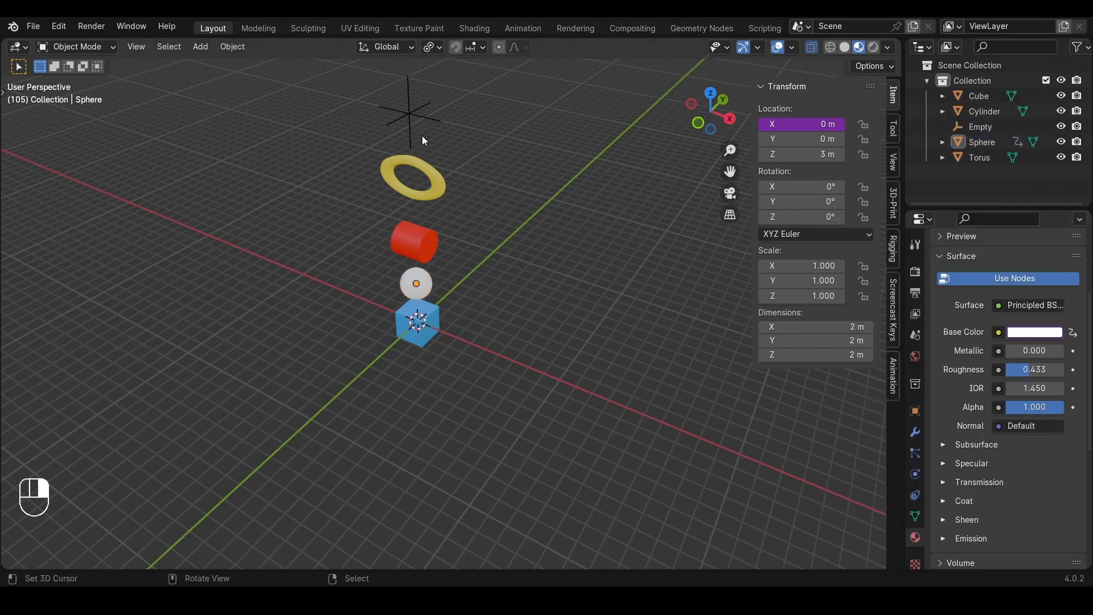
right_click(417, 135)
left_click_drag(833, 345, 519, 319)
right_click(416, 283)
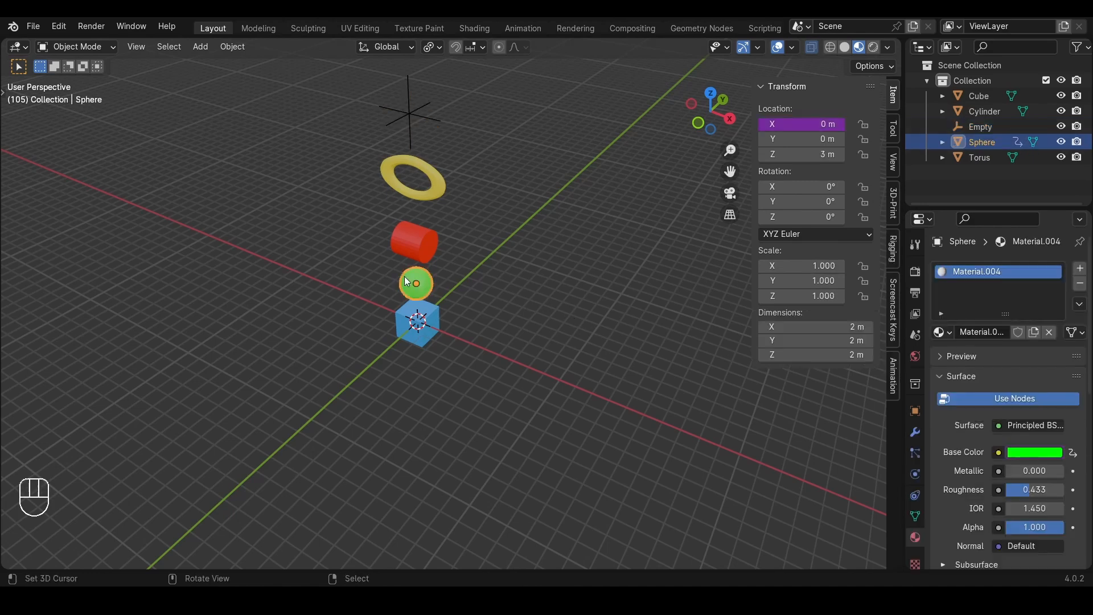
left_click(1026, 453)
right_click(380, 114)
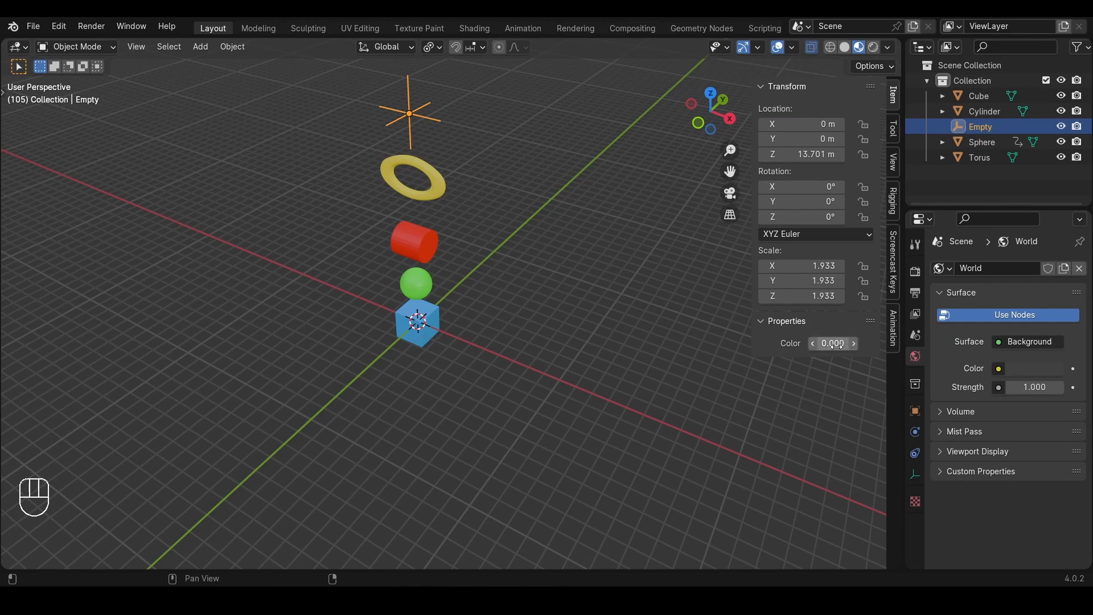
left_click_drag(834, 343, 1090, 345)
Paste the copied driver onto the Green channel of the sphere's base color
right_click(409, 289)
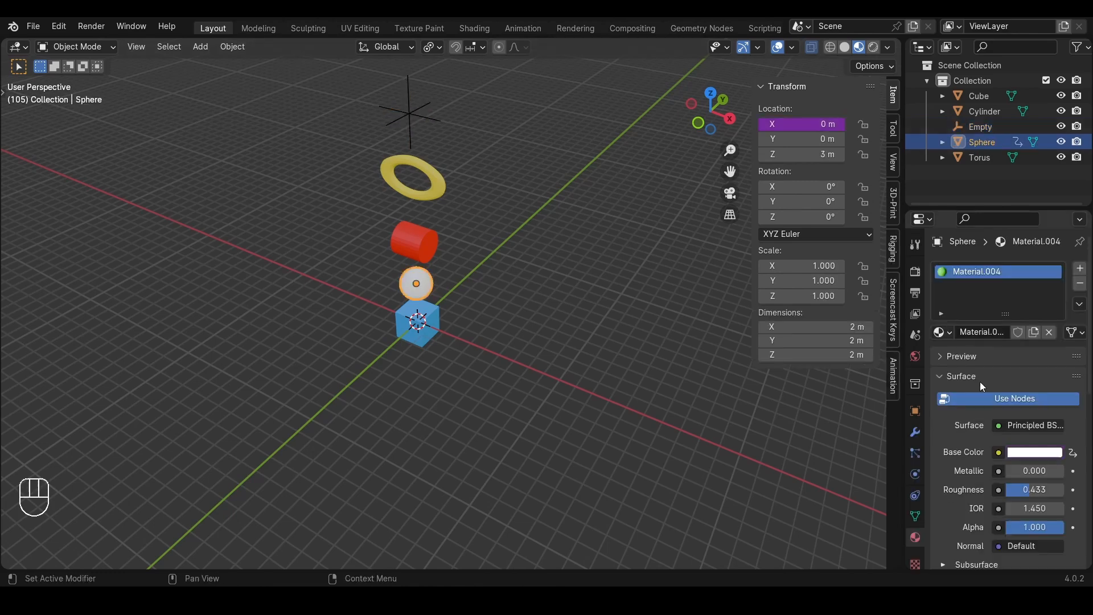
left_click(1035, 453)
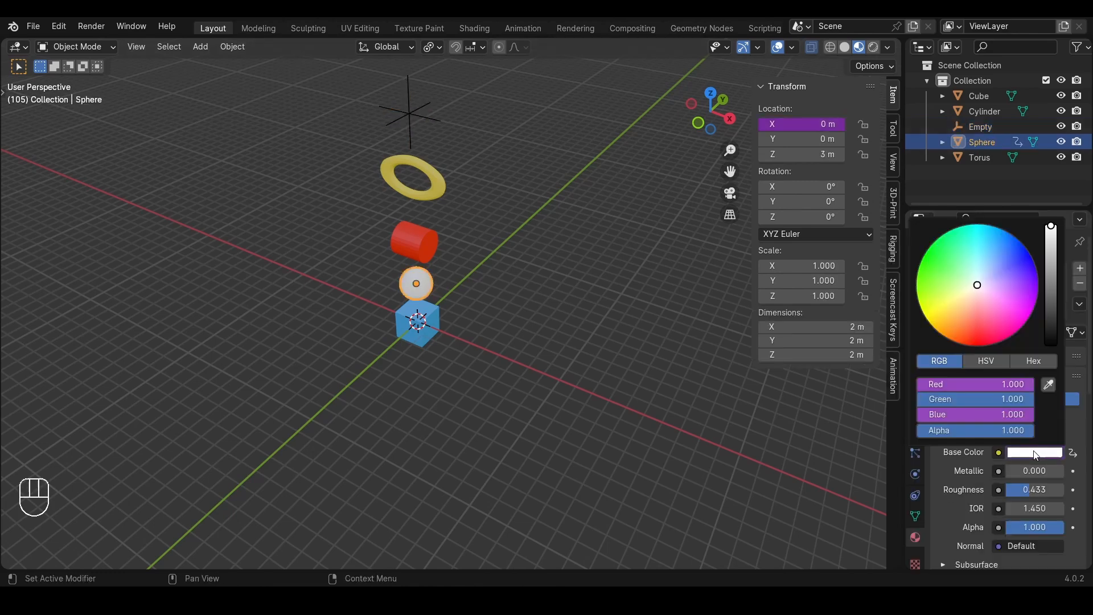
right_click(986, 395)
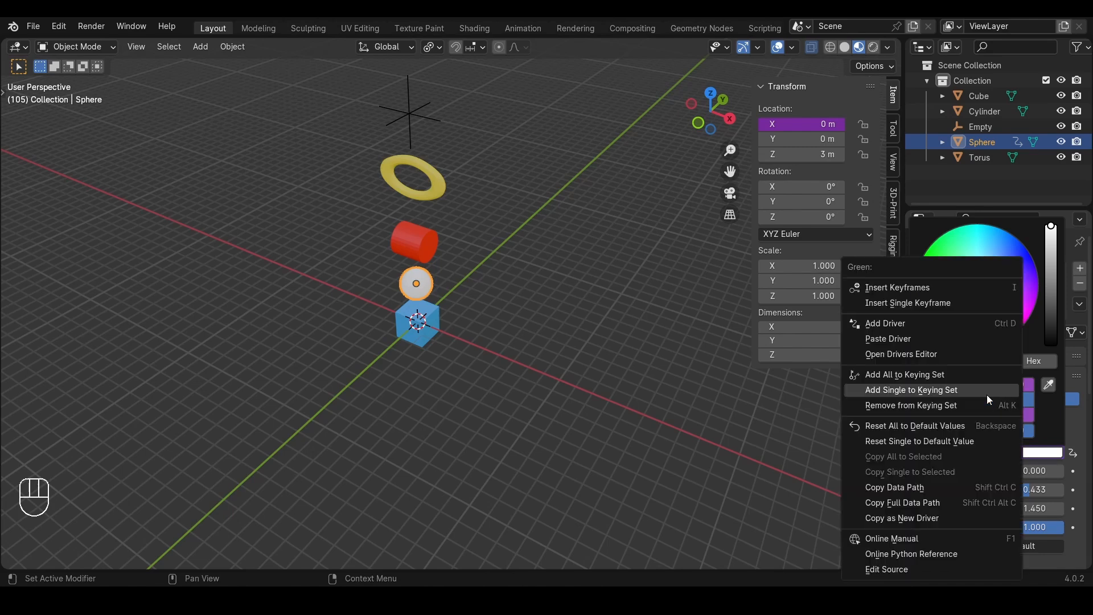
left_click(951, 340)
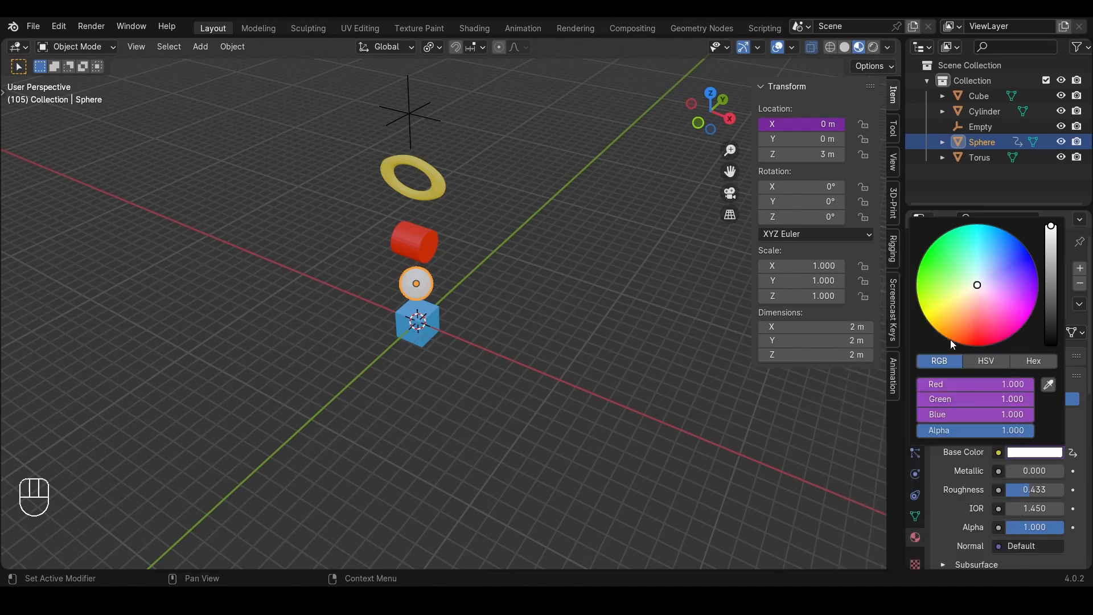
Switch the Green channel's driver to a Scripted Expression and set the expression to Color*-1
right_click(975, 403)
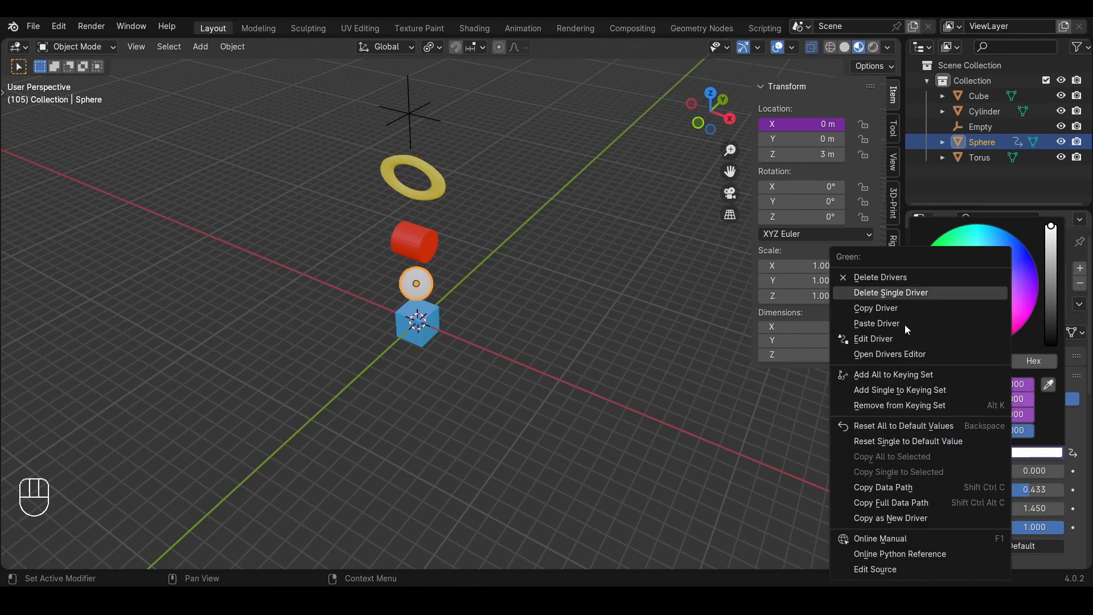
left_click(905, 340)
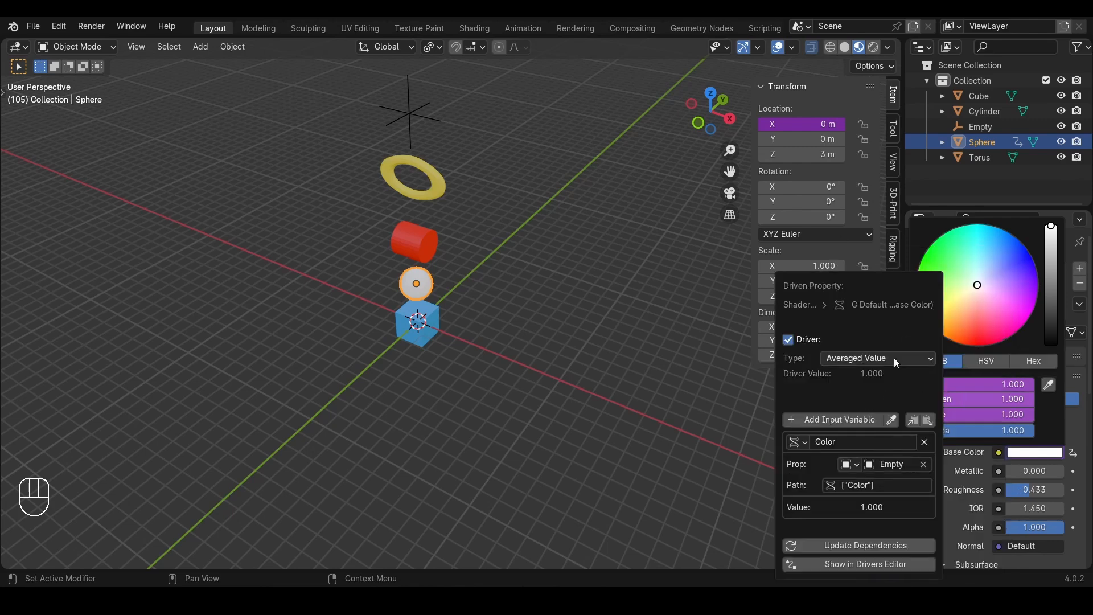
left_click(894, 358)
left_click(897, 408)
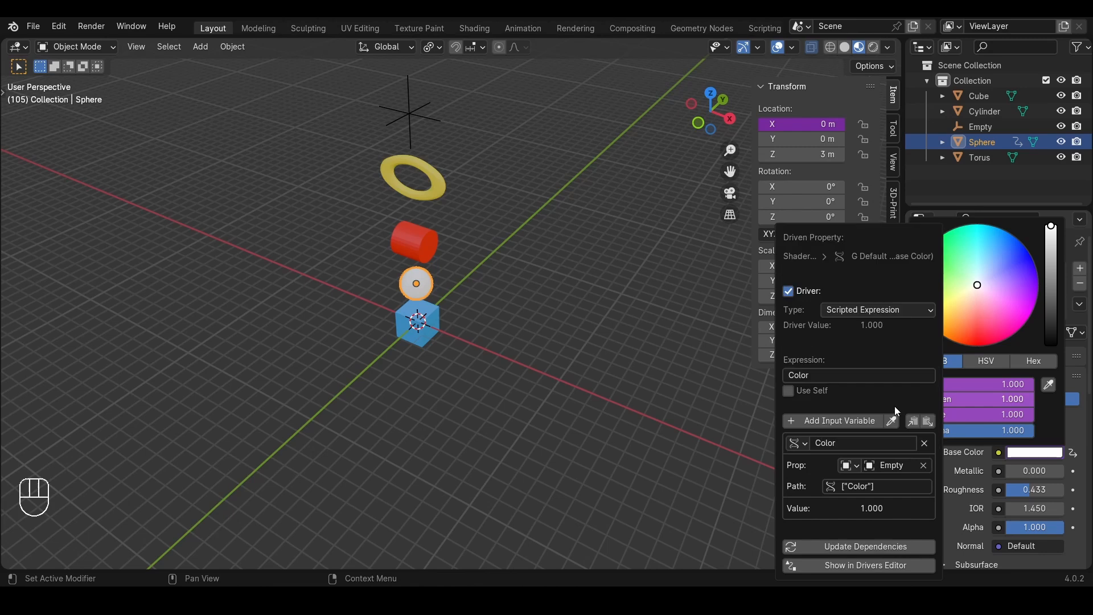
left_click(844, 376)
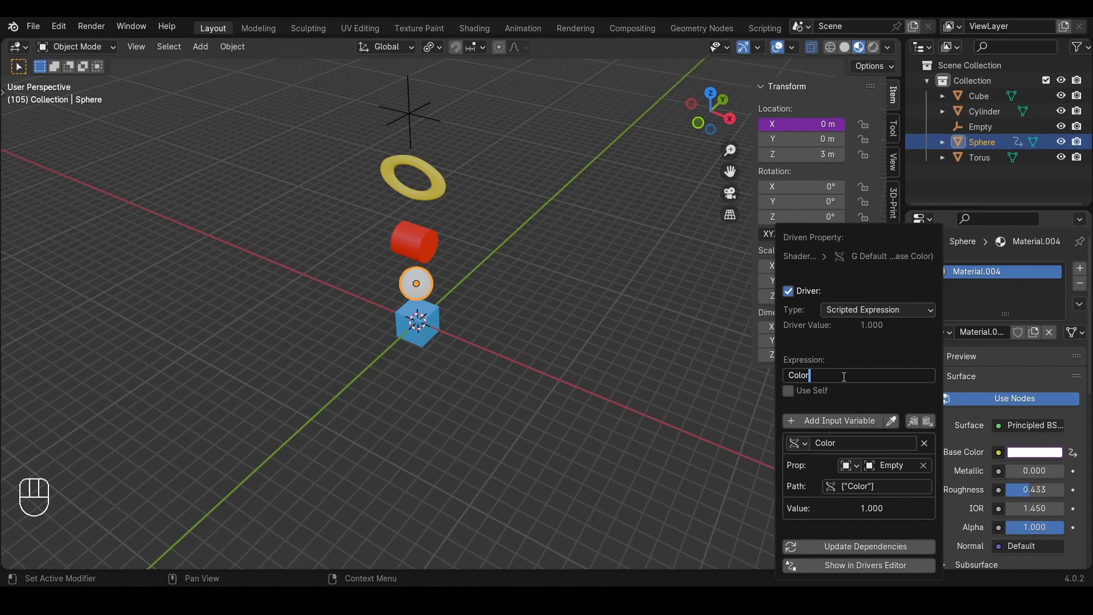
type("* 0")
key("Return")
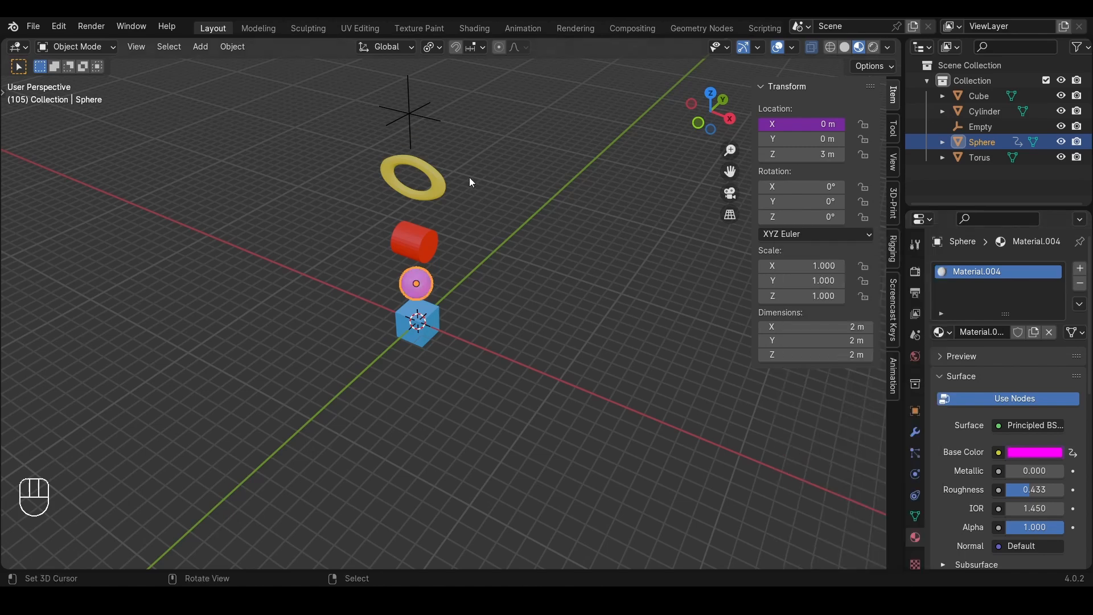
Set the empty's Color property to 0 to test the Green channel's expression on the sphere
left_click(409, 113)
left_click_drag(832, 344, 716, 303)
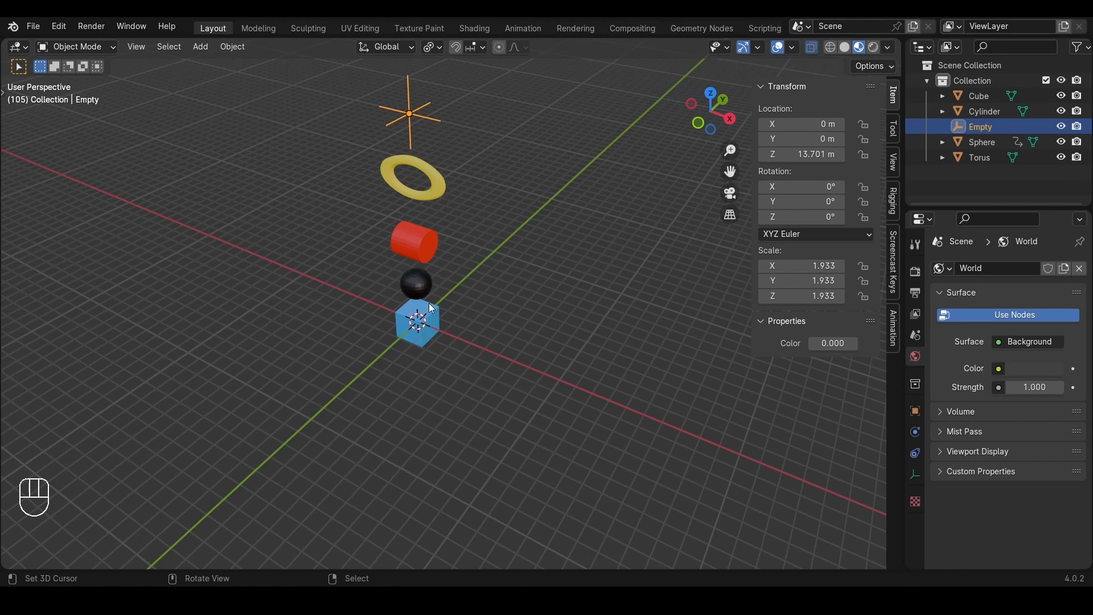
left_click(415, 283)
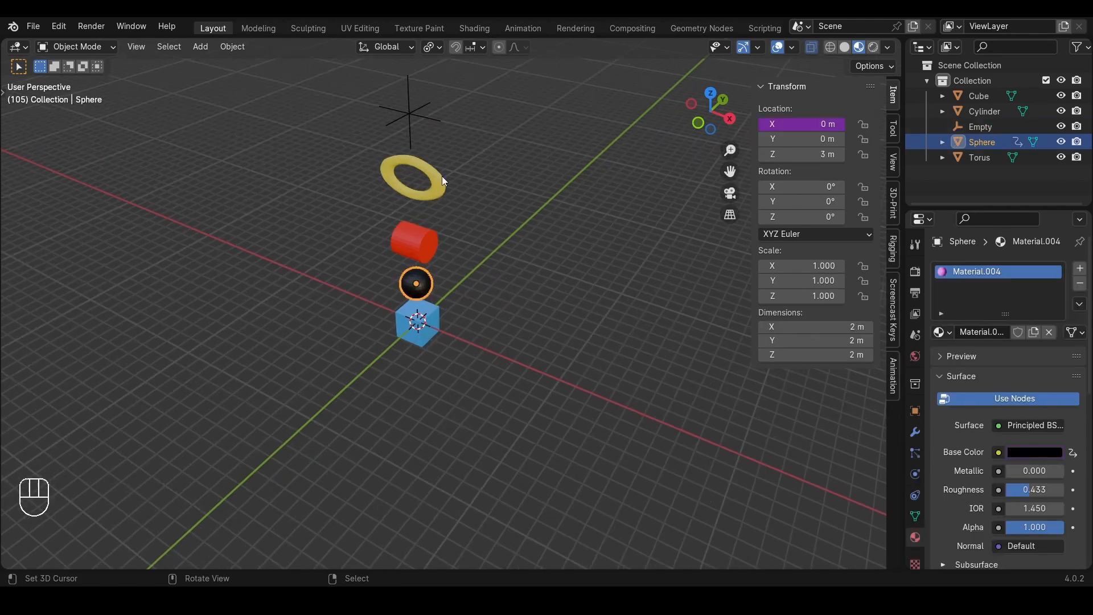
left_click(423, 124)
Change the scripted expression of the sphere's Green base color driver to Color*-1+1
left_click(415, 279)
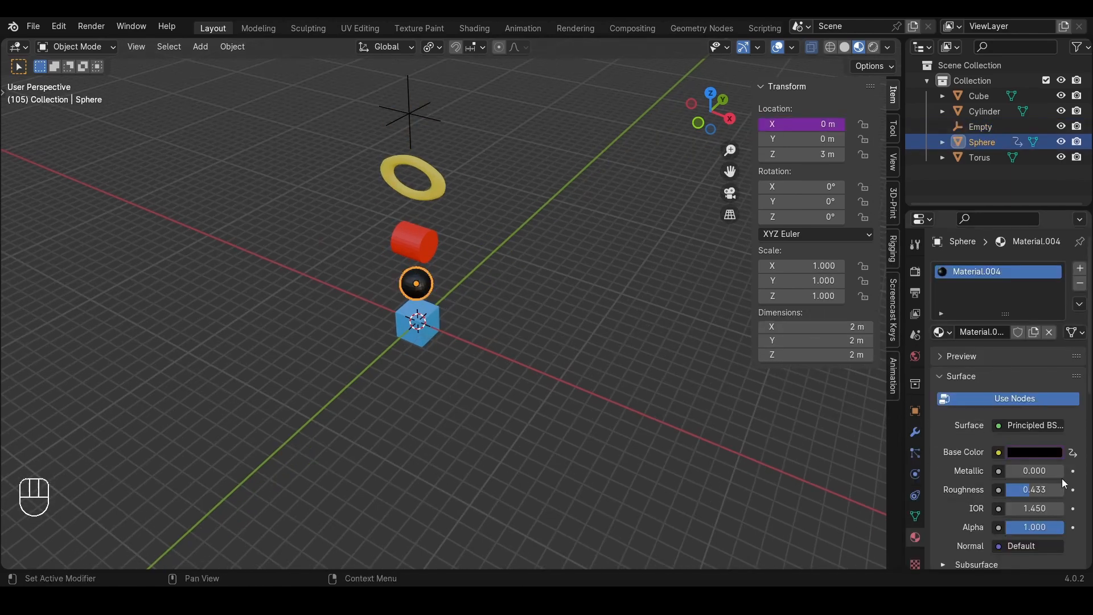
left_click(1033, 452)
right_click(971, 399)
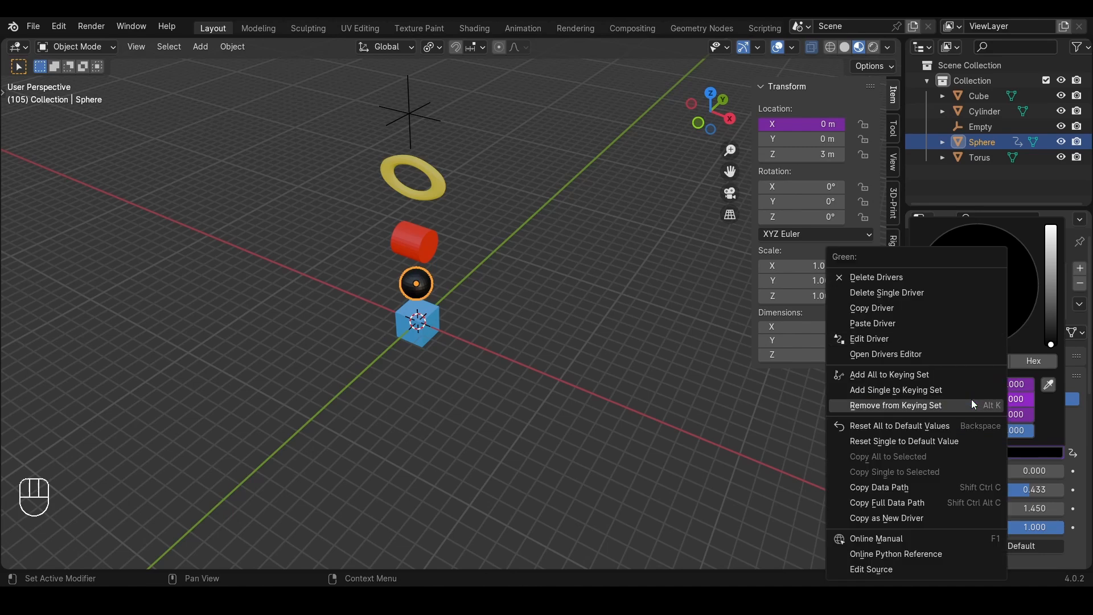
left_click(920, 338)
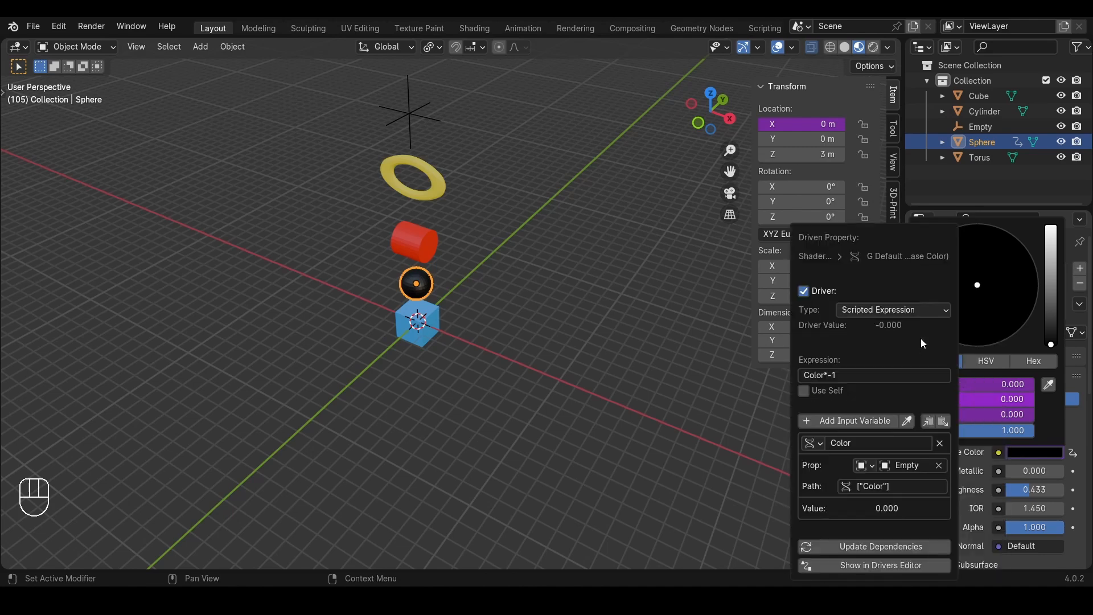
right_click(957, 399)
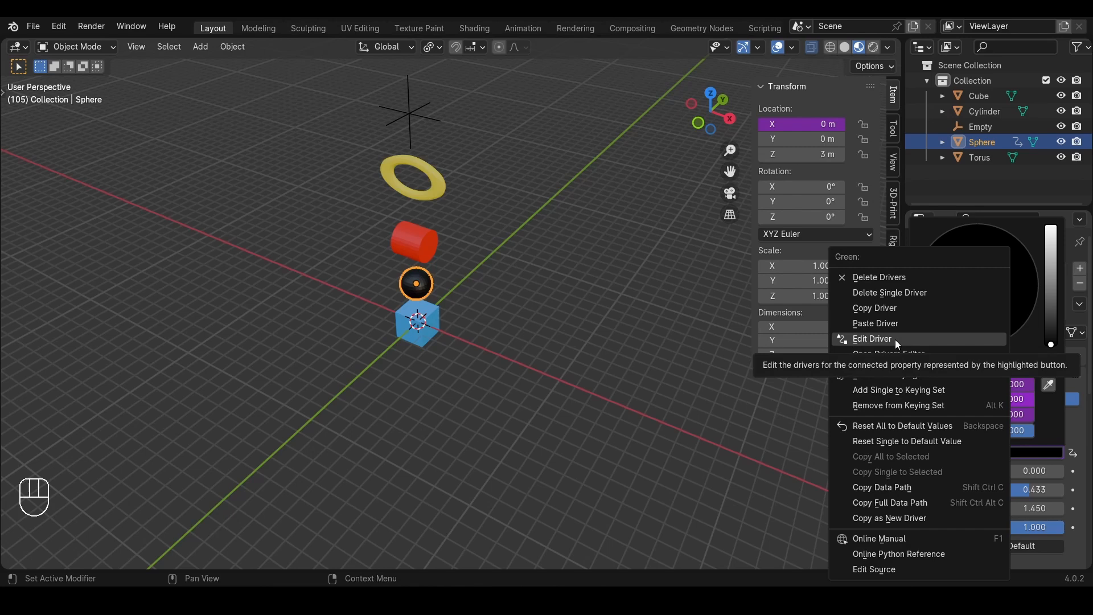
left_click(895, 340)
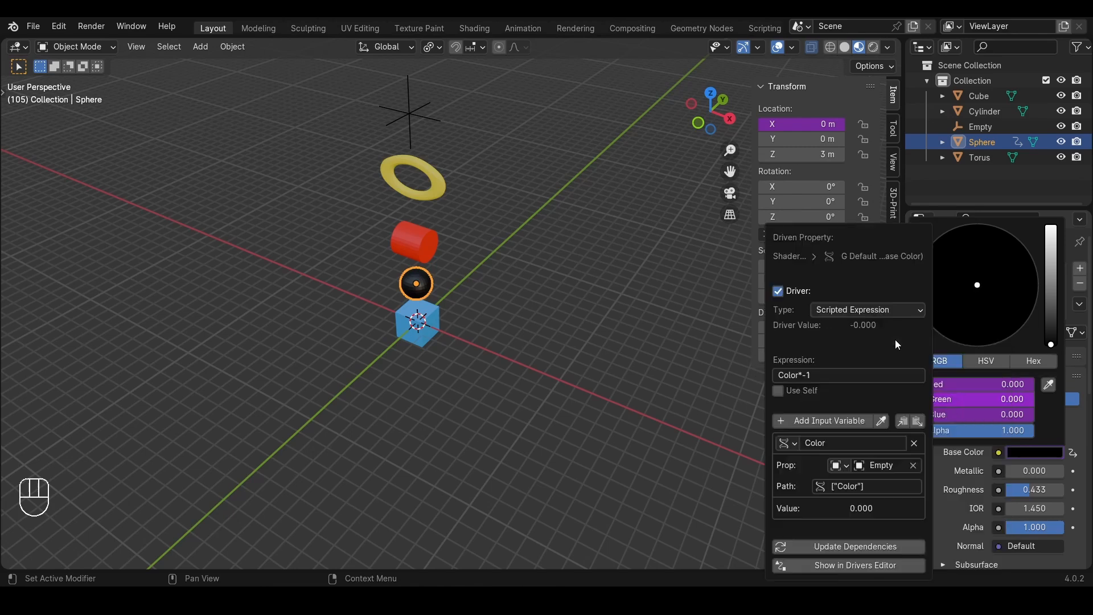
double_click(831, 375)
type("+1")
key("Return")
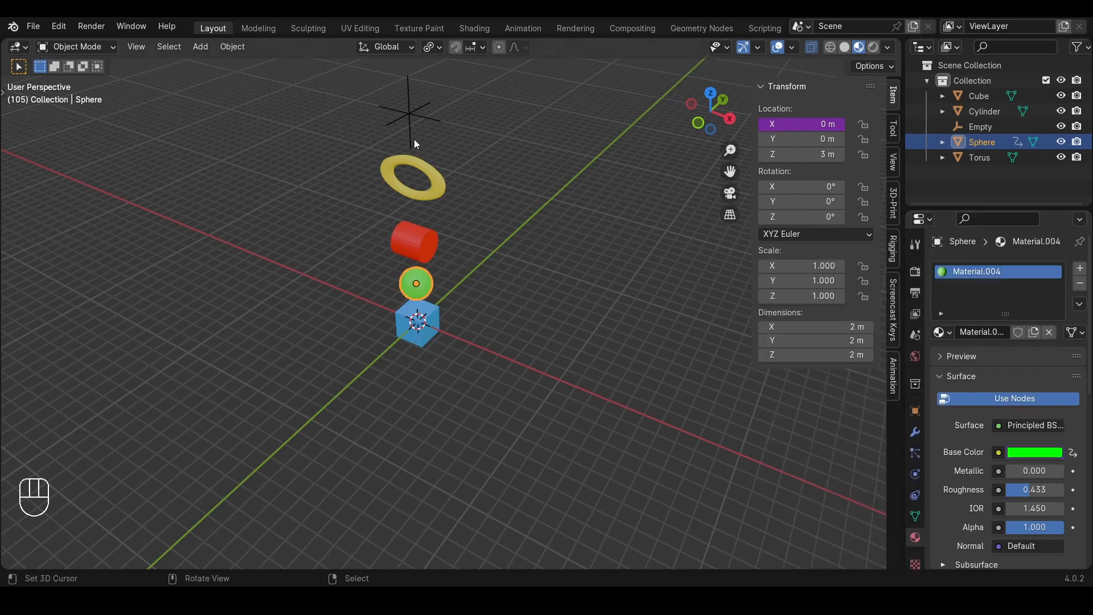
Set the empty's Color property to 1 and review the driver expression on the sphere's Green channel
right_click(414, 139)
left_click_drag(833, 344, 900, 343)
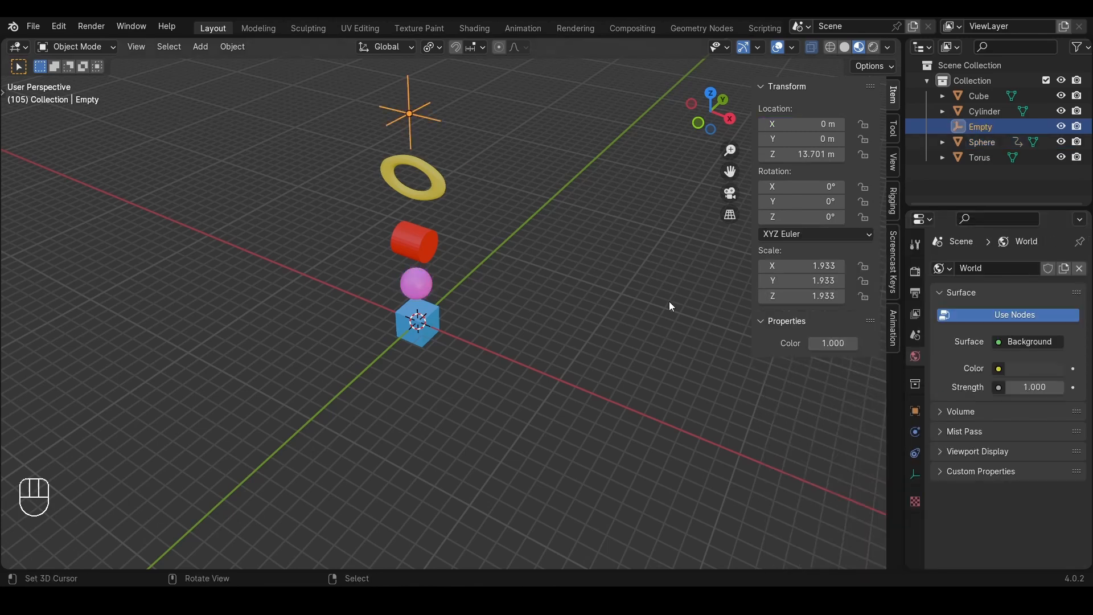
right_click(413, 288)
left_click(1036, 455)
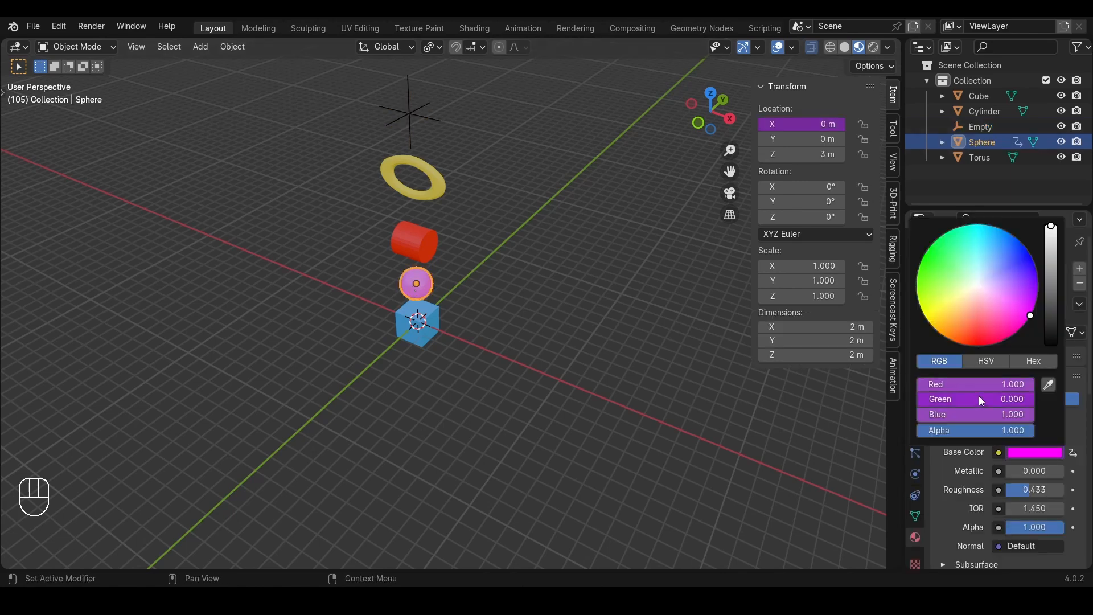
right_click(965, 401)
left_click(906, 333)
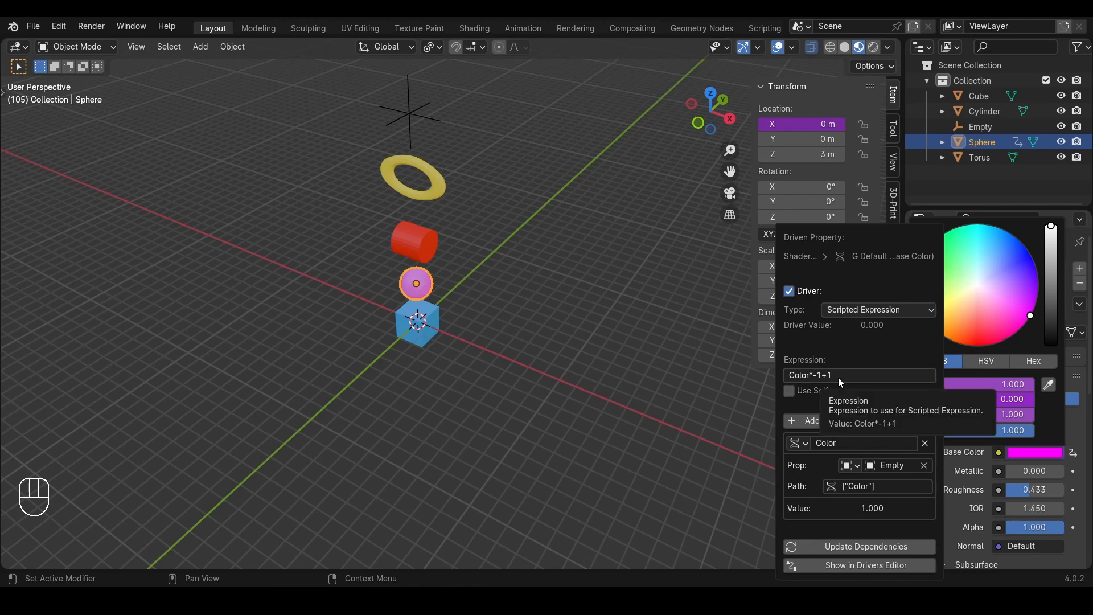
Select the empty and set its Color property to 0
left_click(410, 92)
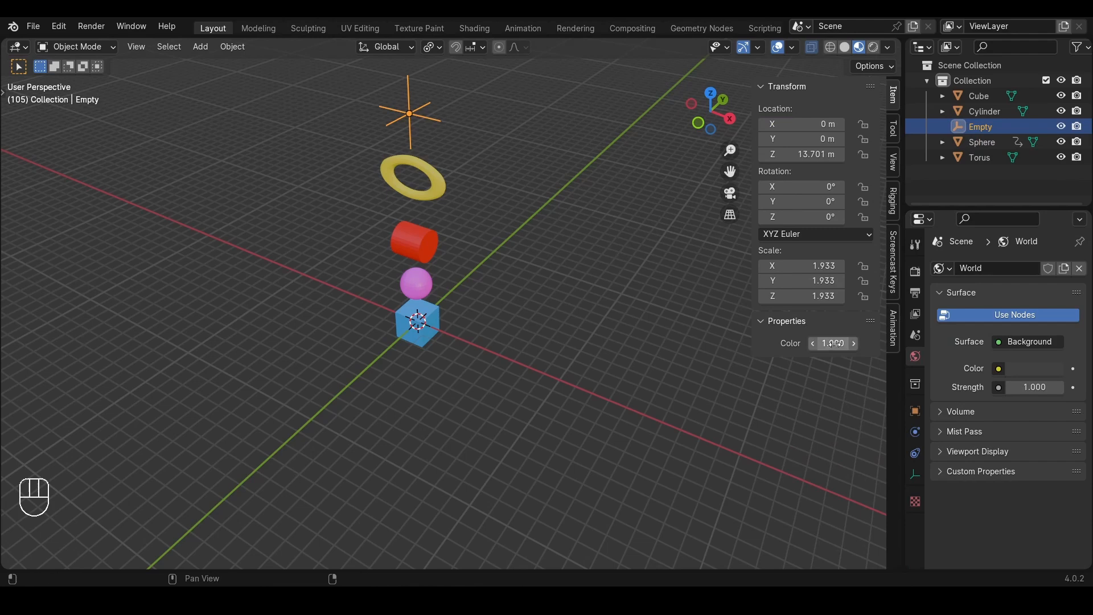
left_click_drag(833, 343, 548, 343)
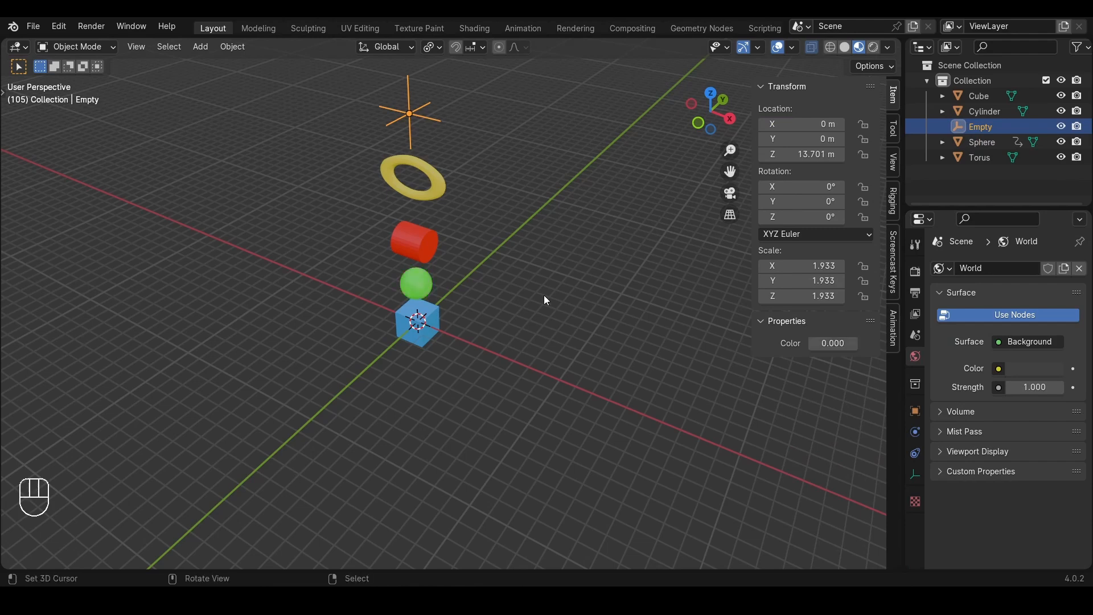
Select the green sphere and inspect its material's Base Color driver settings
left_click(431, 288)
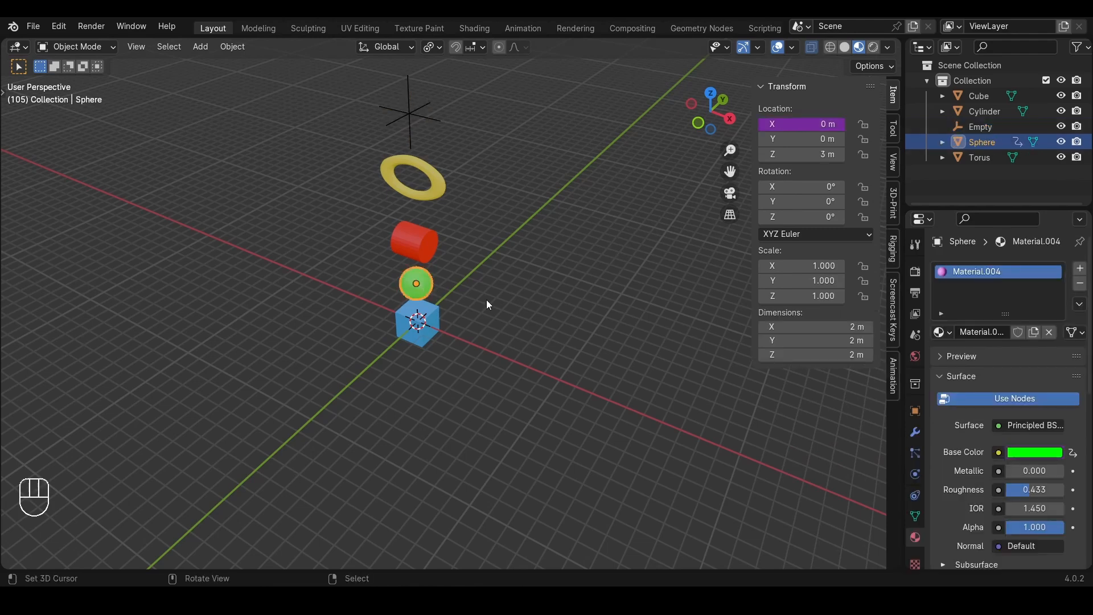
right_click(1027, 449)
key("Escape")
left_click(1028, 455)
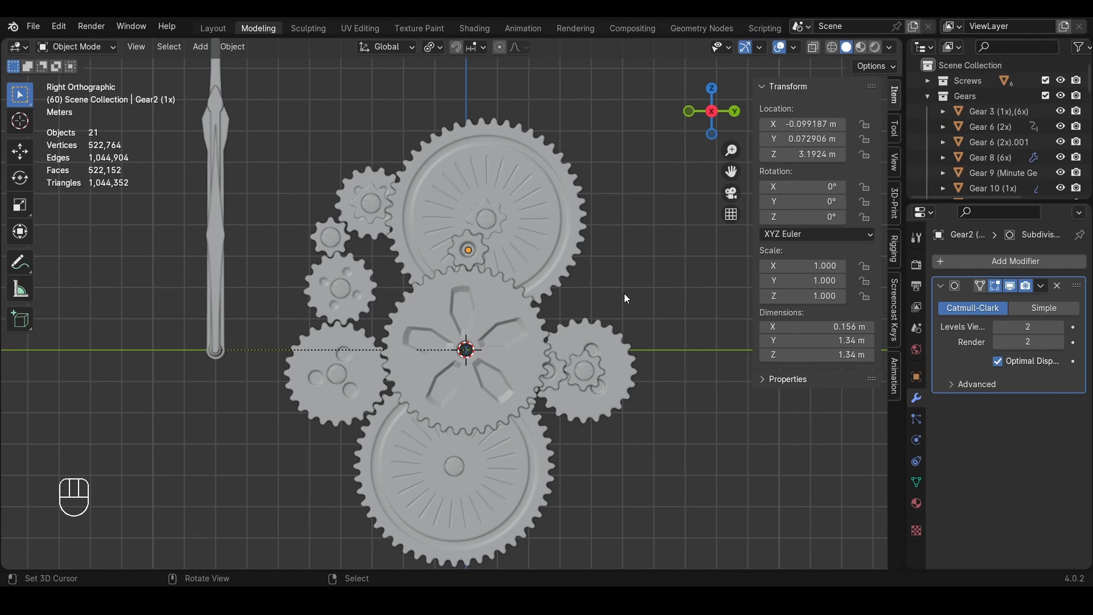
Select the large central seconds gear in the gear train and trial-rotate it twice, cancelling each rotation
scroll(530, 343, "down", 1)
scroll(473, 326, "up", 2)
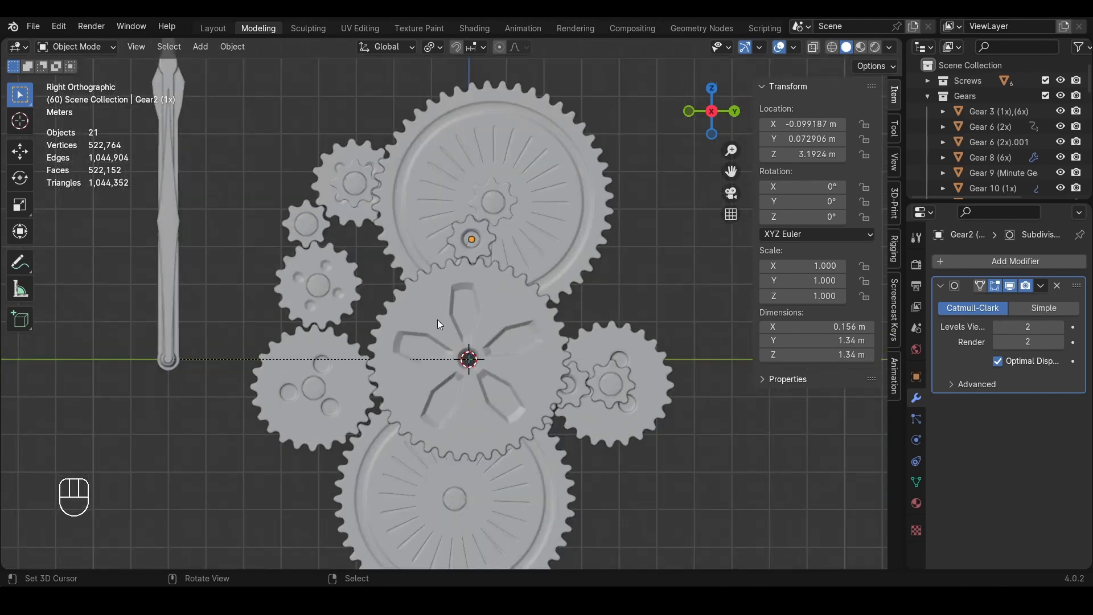
left_click(498, 318)
key("r")
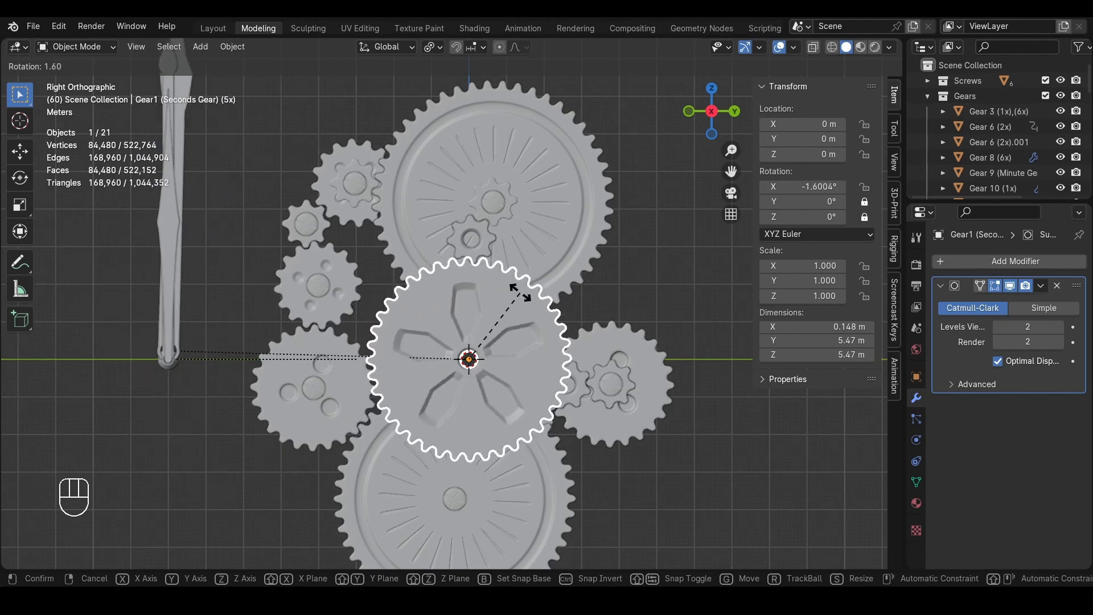
right_click(419, 262)
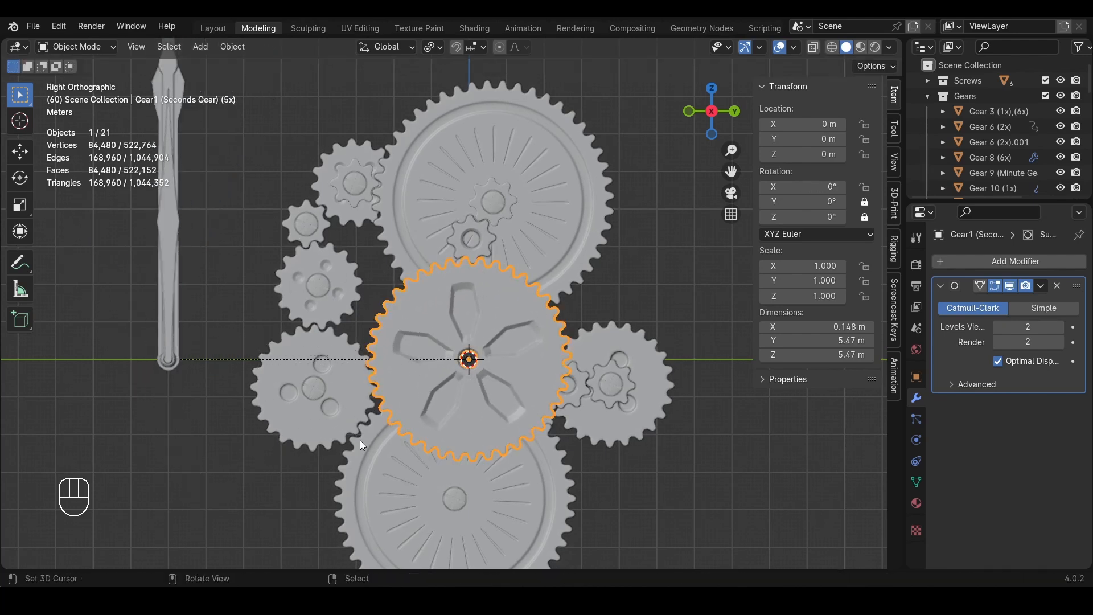
key("r")
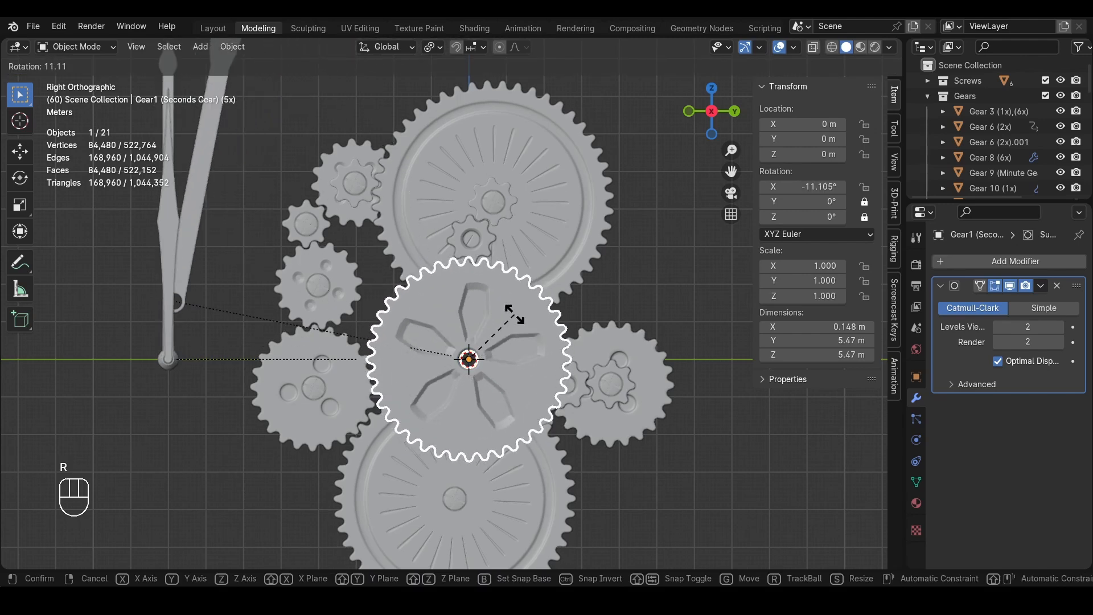
right_click(515, 315)
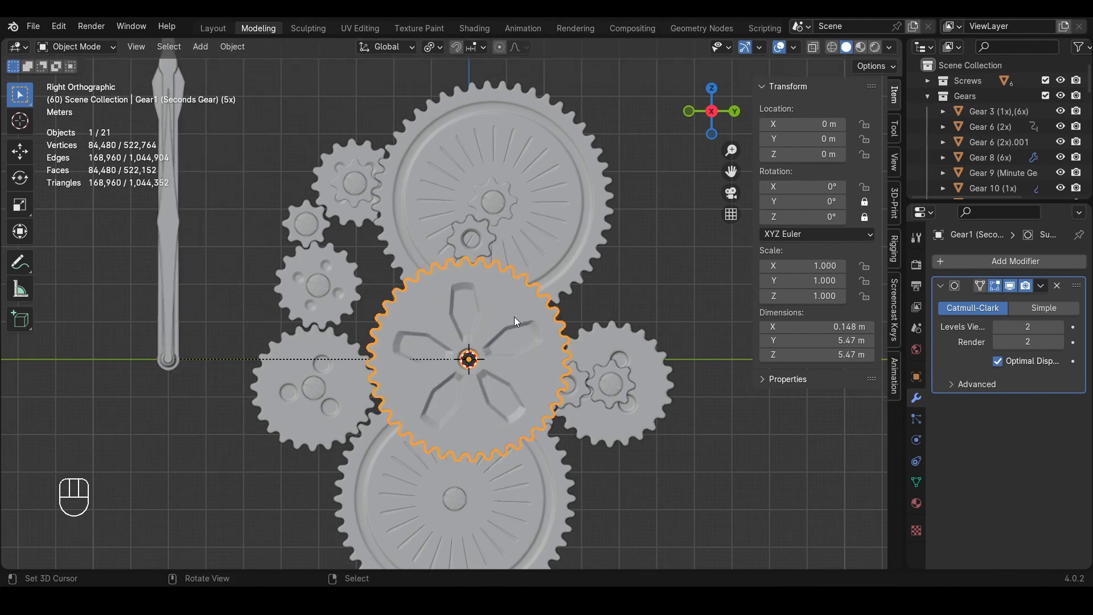
Copy the seconds gear's X rotation as a new driver and paste it onto the X rotation of Gear2
scroll(507, 319, "up", 3)
scroll(500, 325, "down", 1)
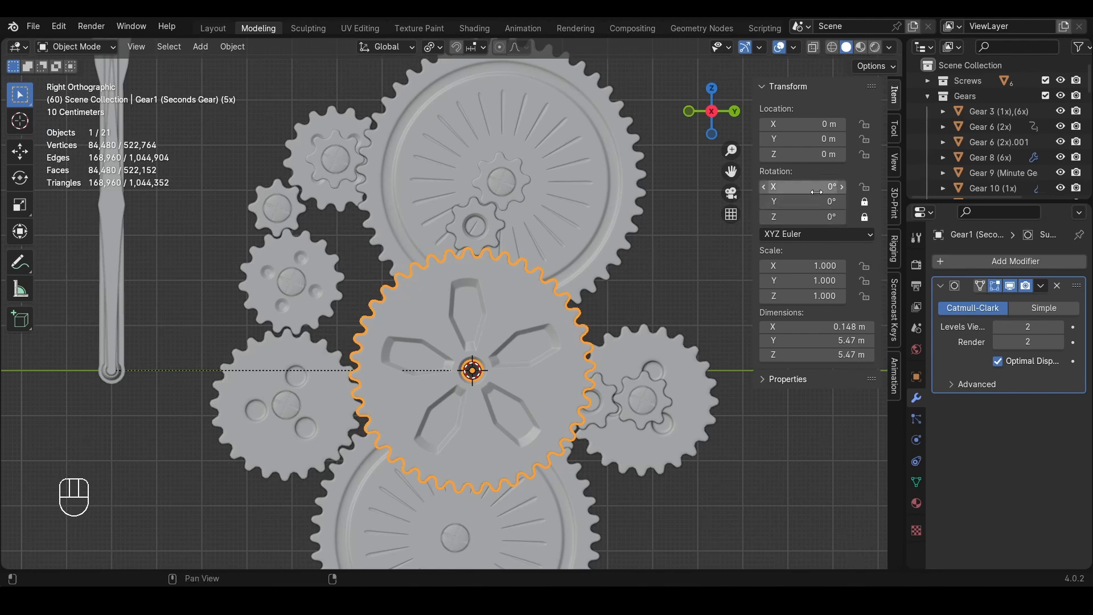
right_click(797, 186)
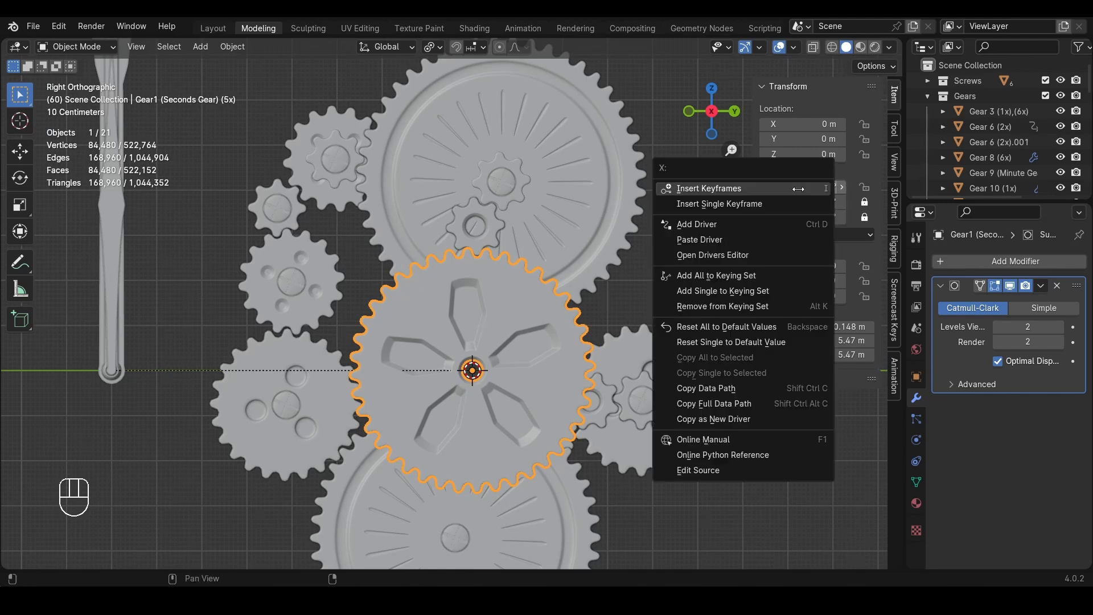
left_click(746, 419)
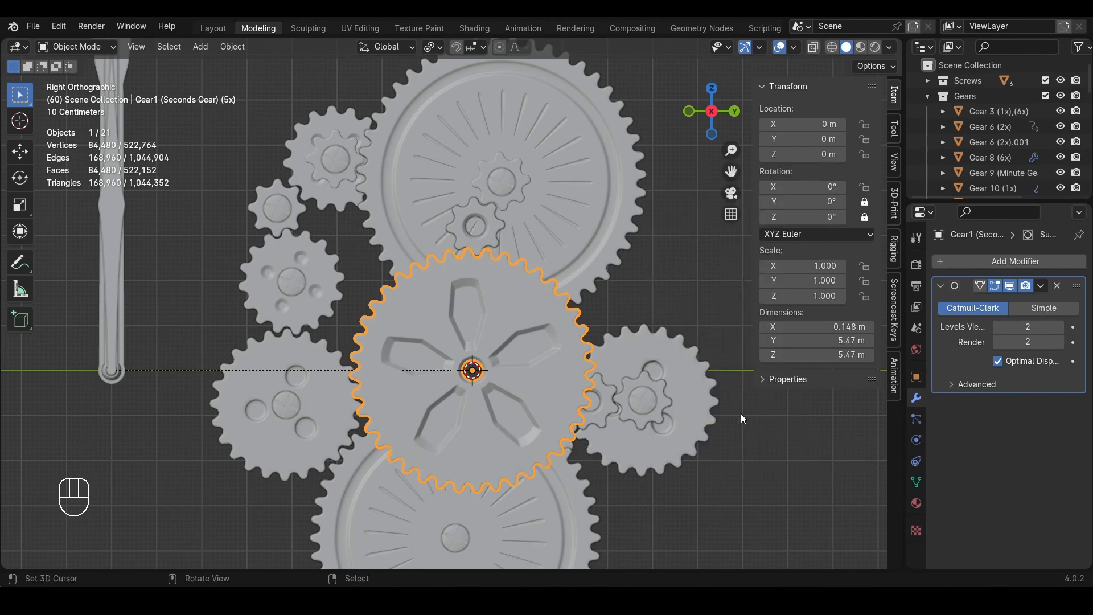
left_click(494, 222)
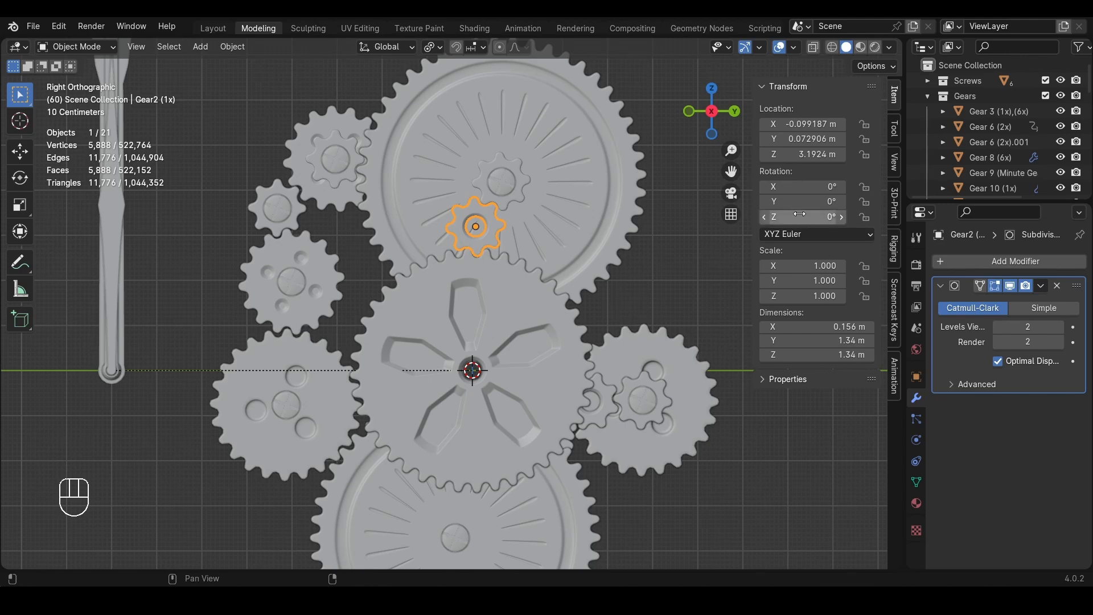
right_click(803, 186)
left_click(749, 107)
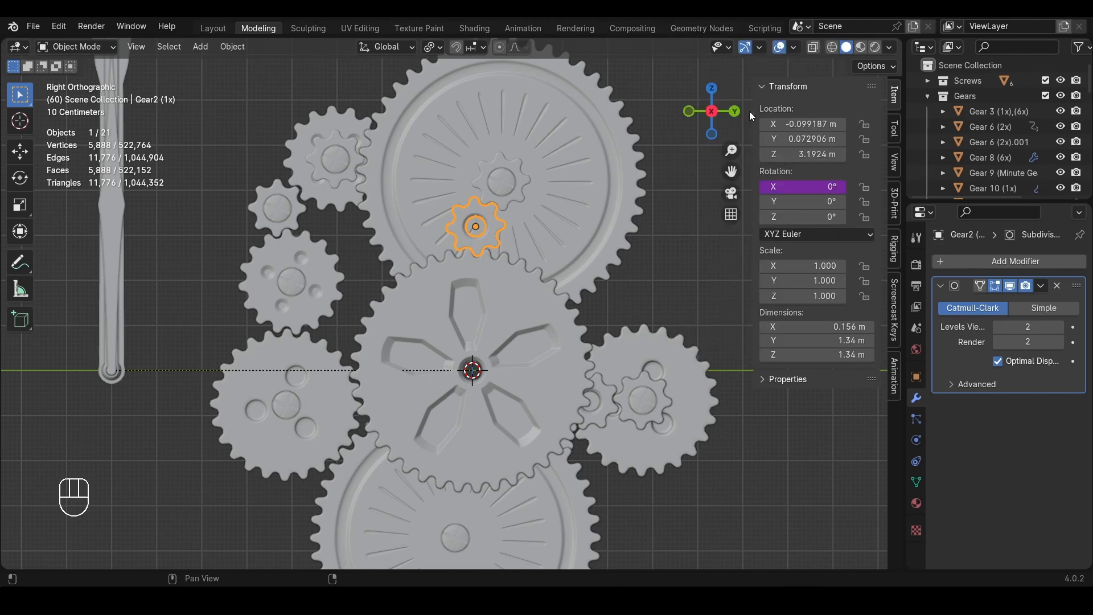
Change Gear2's X rotation driver to a scripted expression of rotation_euler*-1*5/1
right_click(797, 188)
left_click(797, 203)
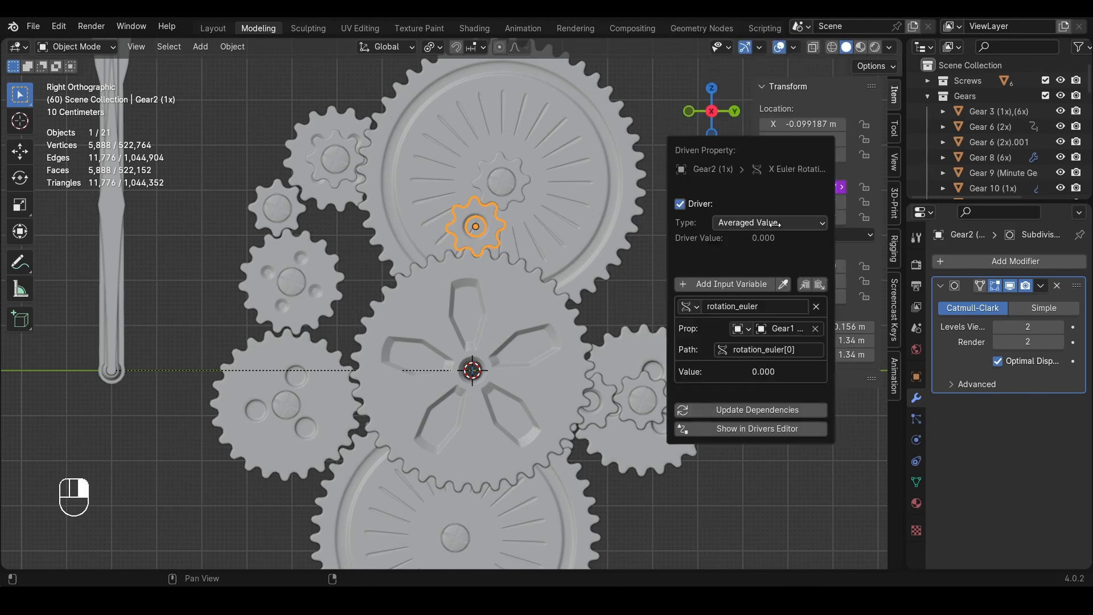
left_click(779, 226)
left_click(769, 274)
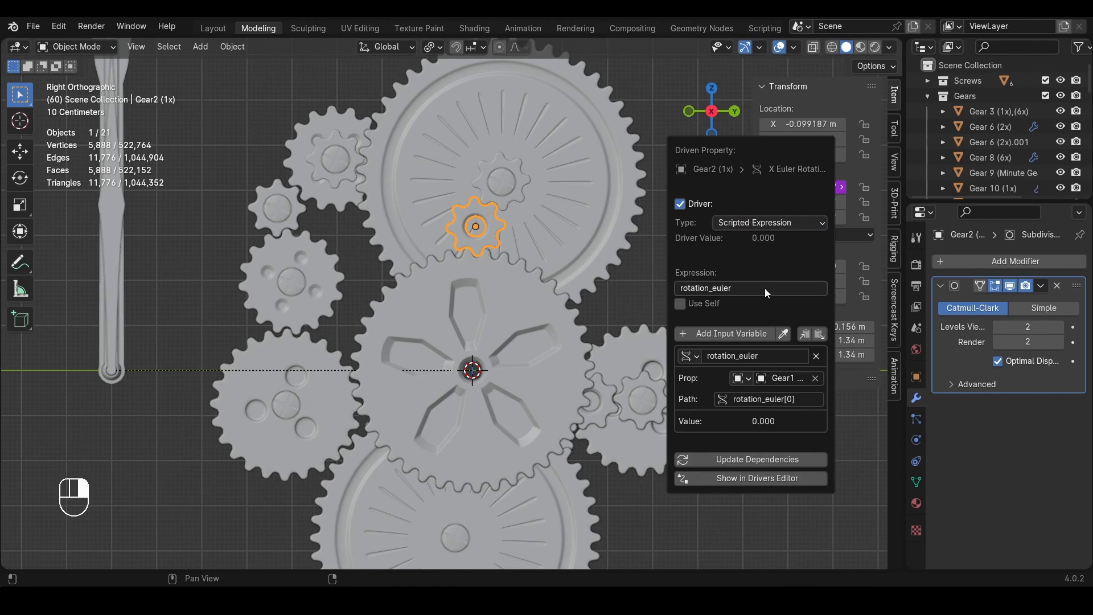
left_click(764, 288)
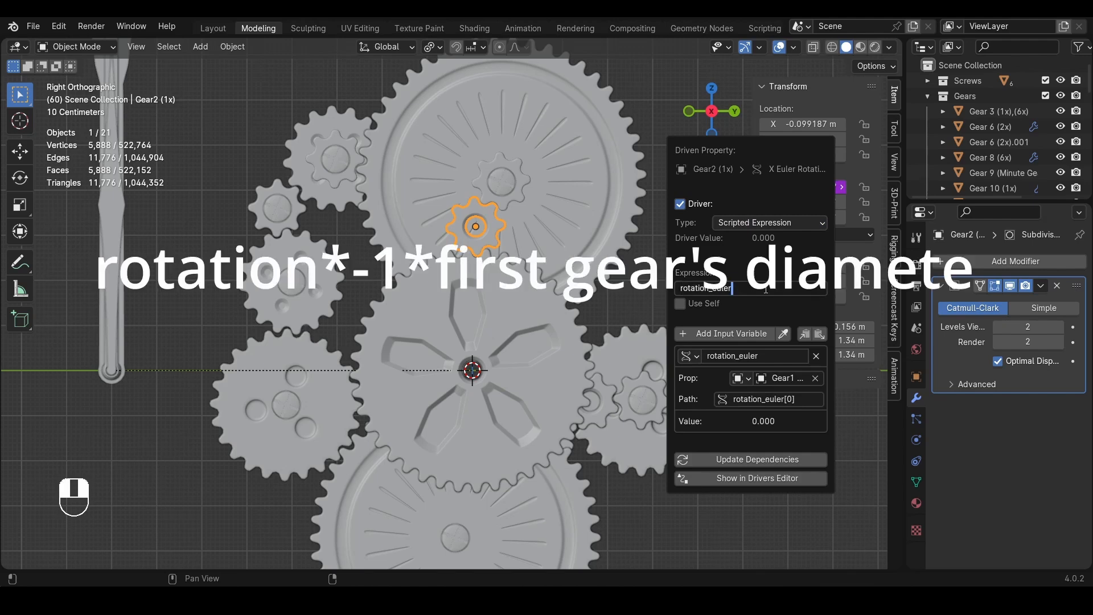
type("*-1")
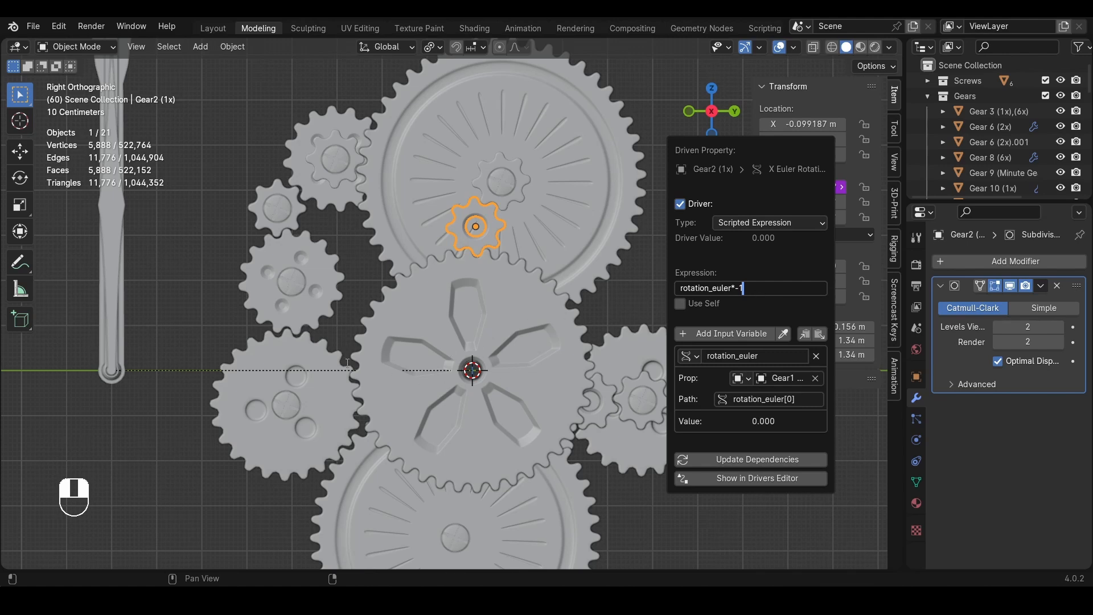
type("*5/1")
key("Return")
Trial-rotate the seconds gear to test Gear2's driver, cancelling the rotation
left_click(549, 322)
key("r")
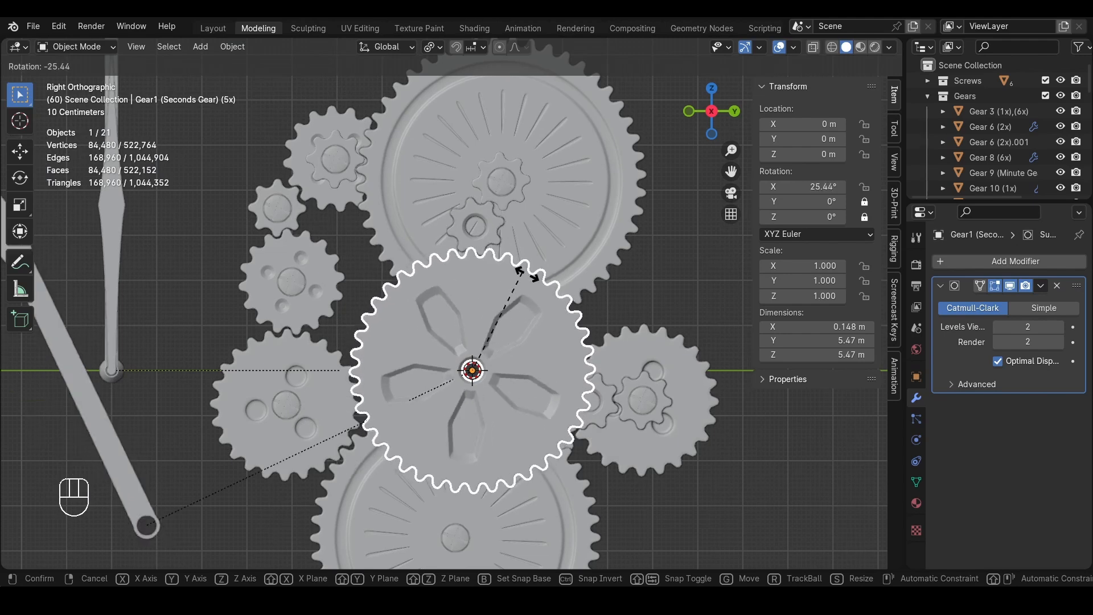
right_click(572, 323)
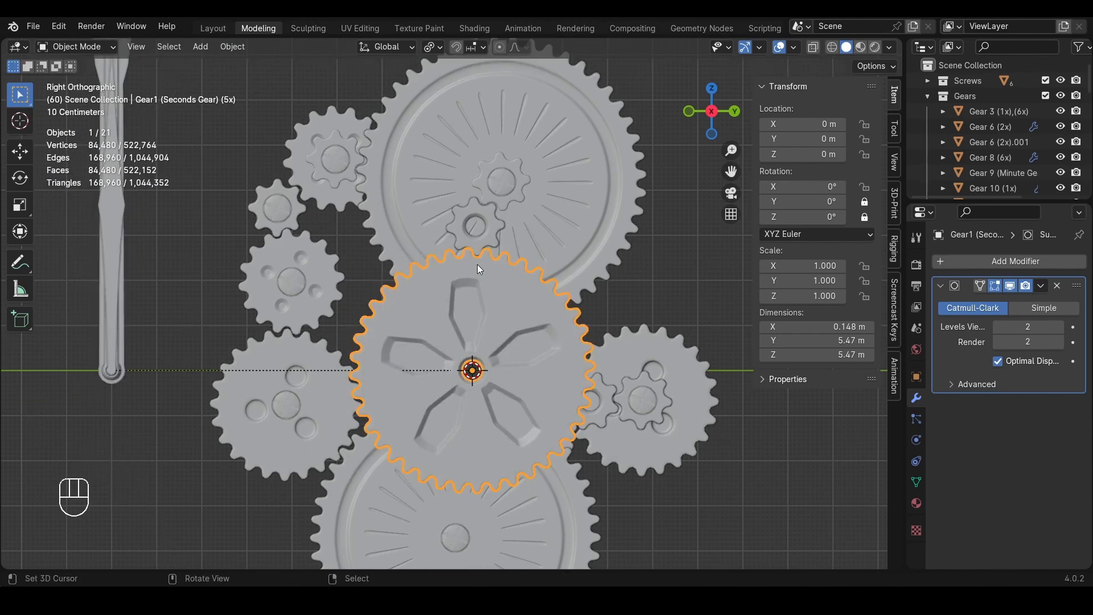
Drive the X rotation of Gear 3 from Gear2's X rotation with a scripted expression
right_click(476, 227)
right_click(564, 211)
right_click(773, 187)
left_click(756, 216)
left_click(757, 288)
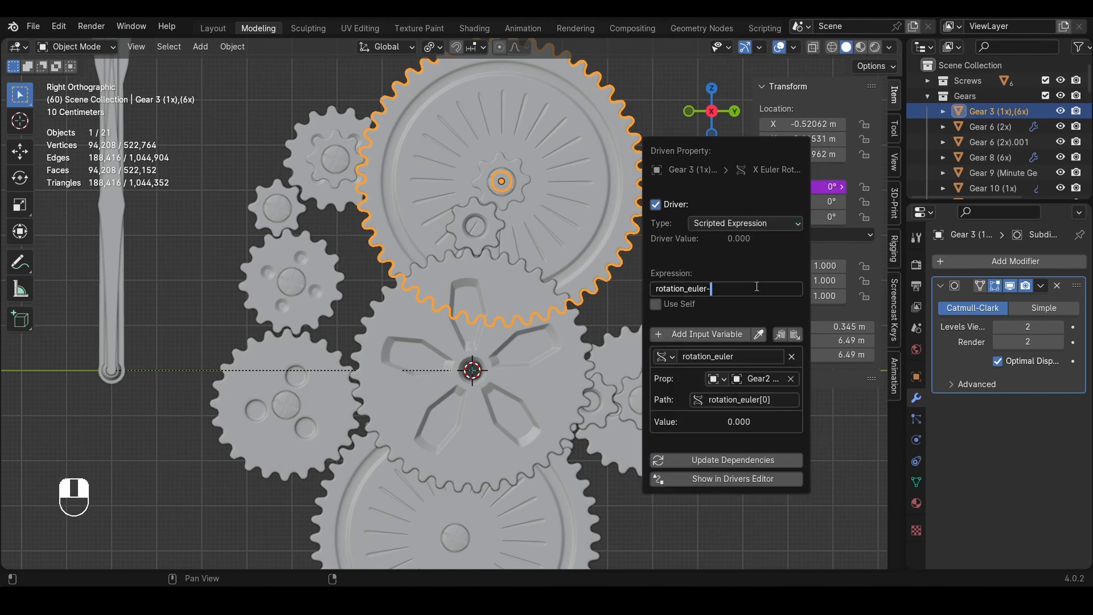
key("r")
Drive Gear4's X rotation from Gear 3's X rotation, using a scripted expression that begins rotation_euler*-1*6/
right_click(773, 186)
left_click(740, 365)
left_click(336, 160)
right_click(773, 187)
left_click(740, 106)
left_click(766, 226)
left_click(769, 276)
type("*-1*6/")
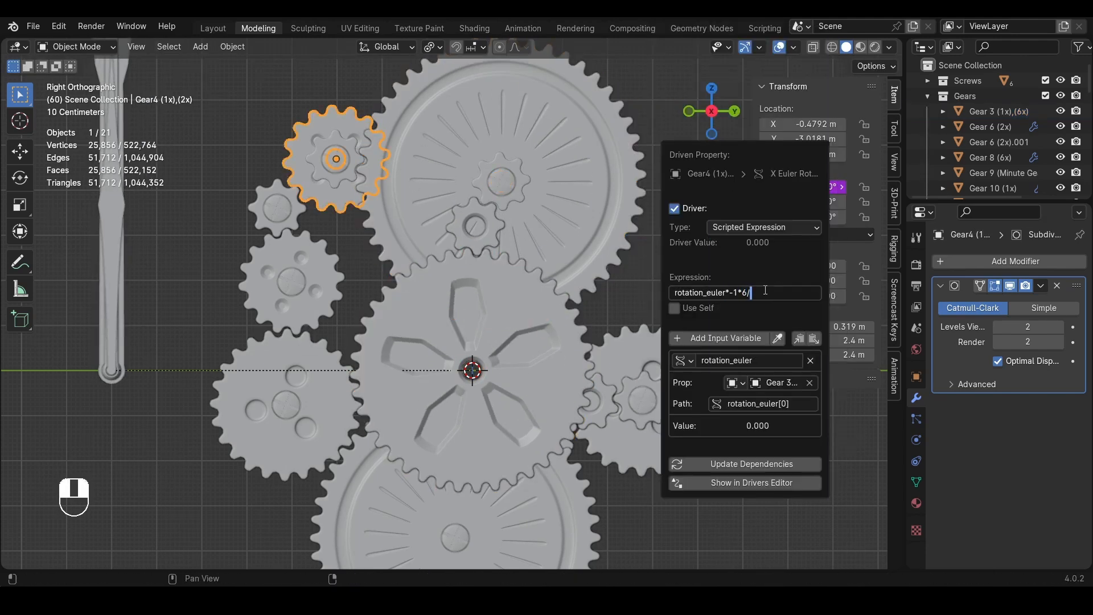
type("r")
Drive Gear5's X rotation from Gear4's X rotation, using a scripted expression that begins rotation_euler*-1*2/
right_click(793, 187)
left_click(752, 364)
key("F2")
left_click(277, 208)
right_click(796, 186)
left_click(774, 199)
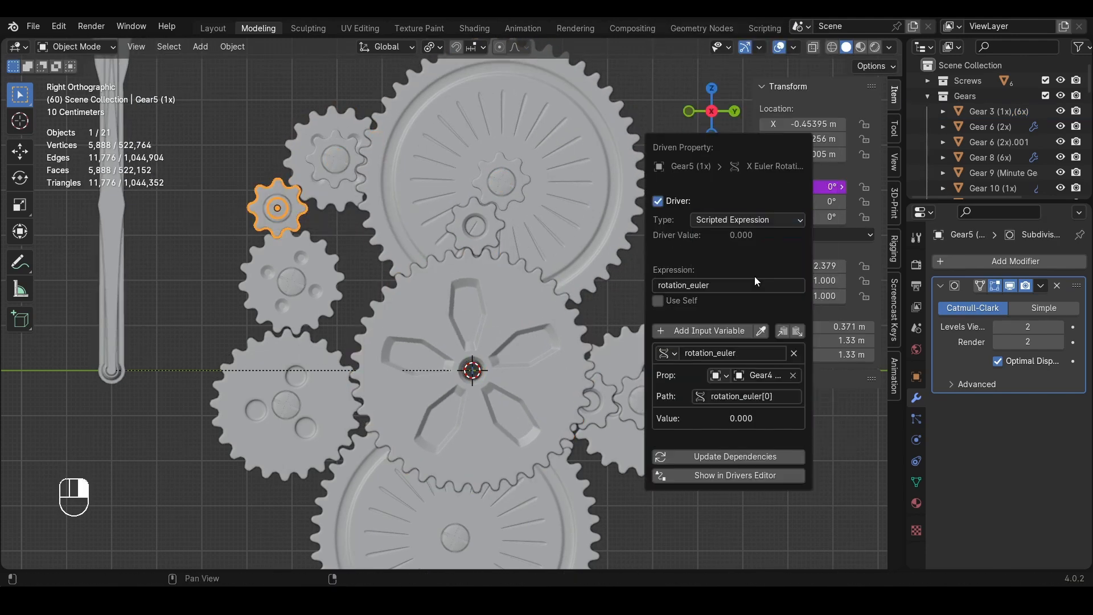
left_click(753, 282)
type("*-1*2/r")
Paste Gear5's rotation driver onto Gear 6's X rotation and set its scripted expression to rotation_euler*-1*1/2
left_click(292, 282)
right_click(801, 187)
left_click(740, 107)
left_click(781, 228)
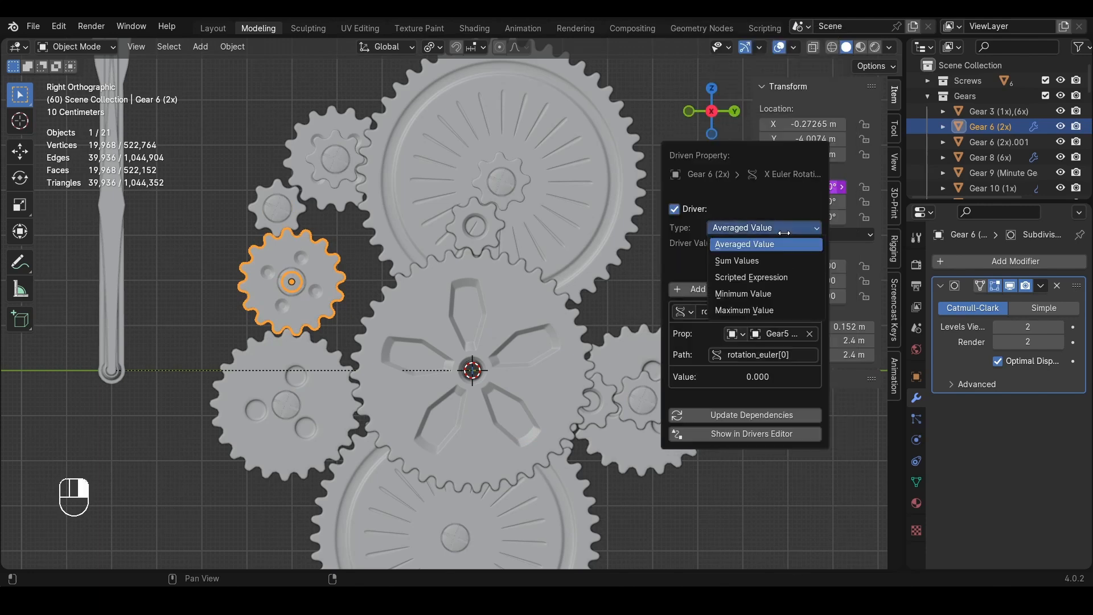
left_click(752, 278)
left_click(768, 294)
type("*-1*1/2")
key("Return")
Trial-rotate the seconds gear to test the driver chain up to Gear 6, cancelling the rotation
left_click(536, 319)
key("r")
right_click(297, 346)
Examine how Gear 6 and Gear7 sit against each other from perspective, front and right views
scroll(365, 315, "down", 2)
scroll(555, 304, "up", 2)
middle_click_drag(370, 312, 497, 312, "shift")
left_click(470, 279)
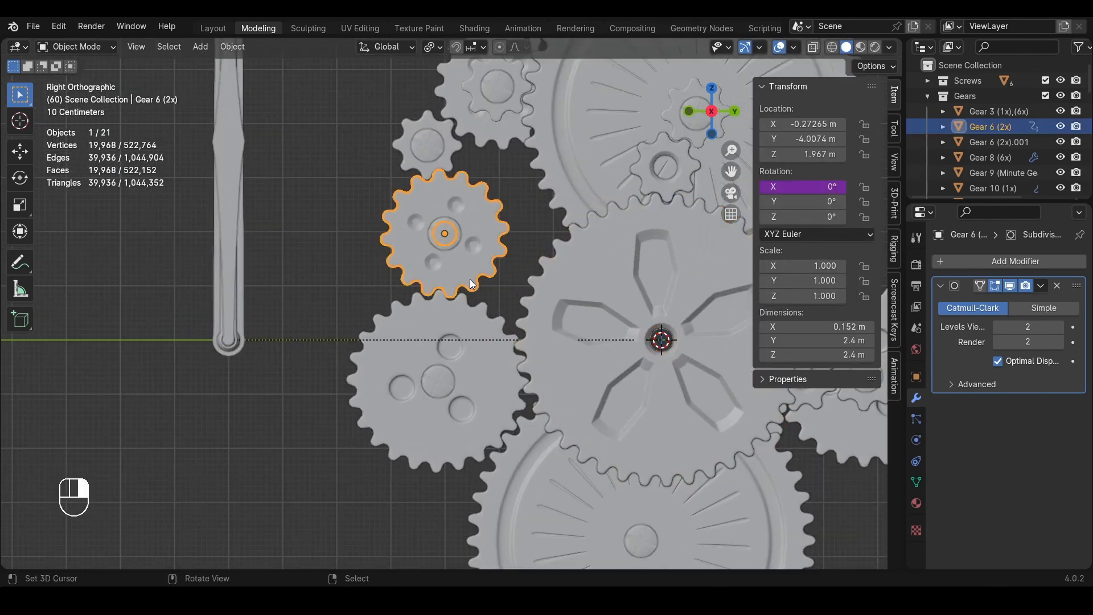
scroll(456, 254, "down", 2)
middle_click_drag(456, 254, 461, 278)
scroll(461, 278, "up", 2)
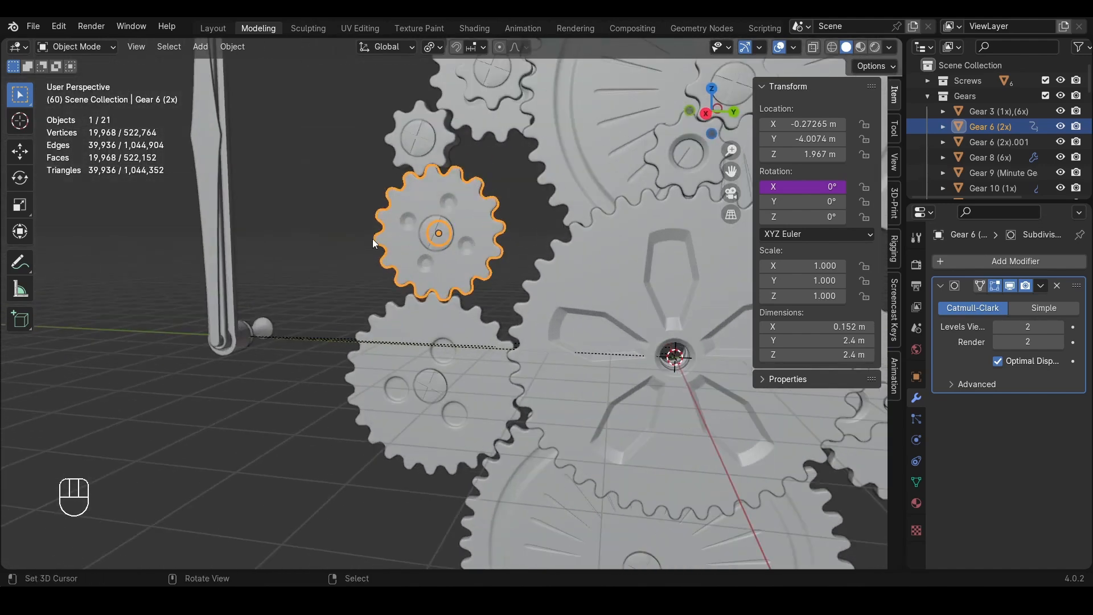
middle_click_drag(447, 315, 466, 374)
left_click(380, 377)
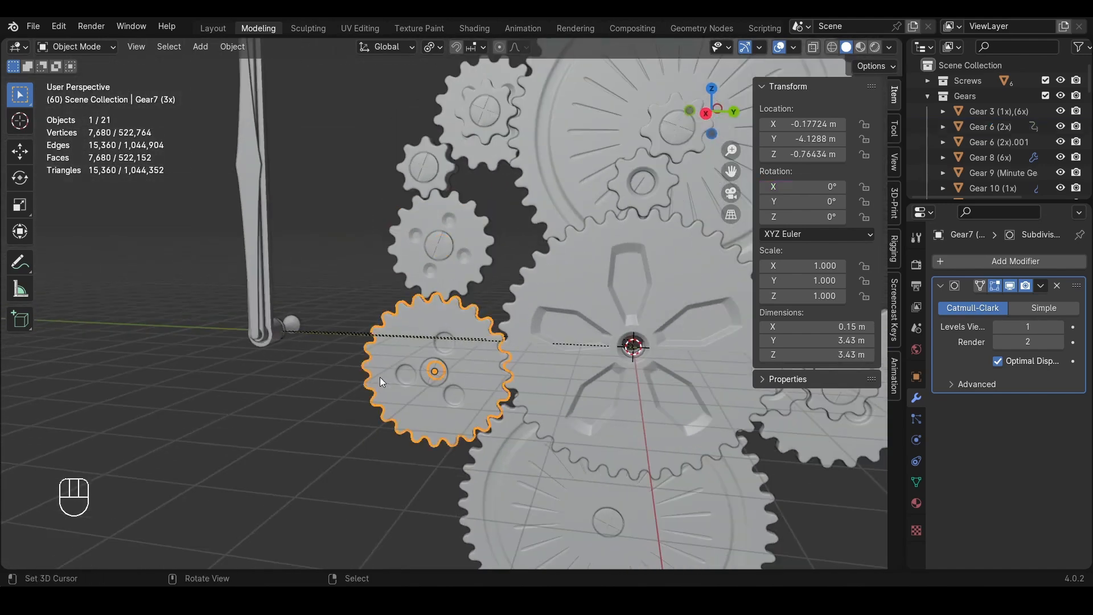
key("KP_1")
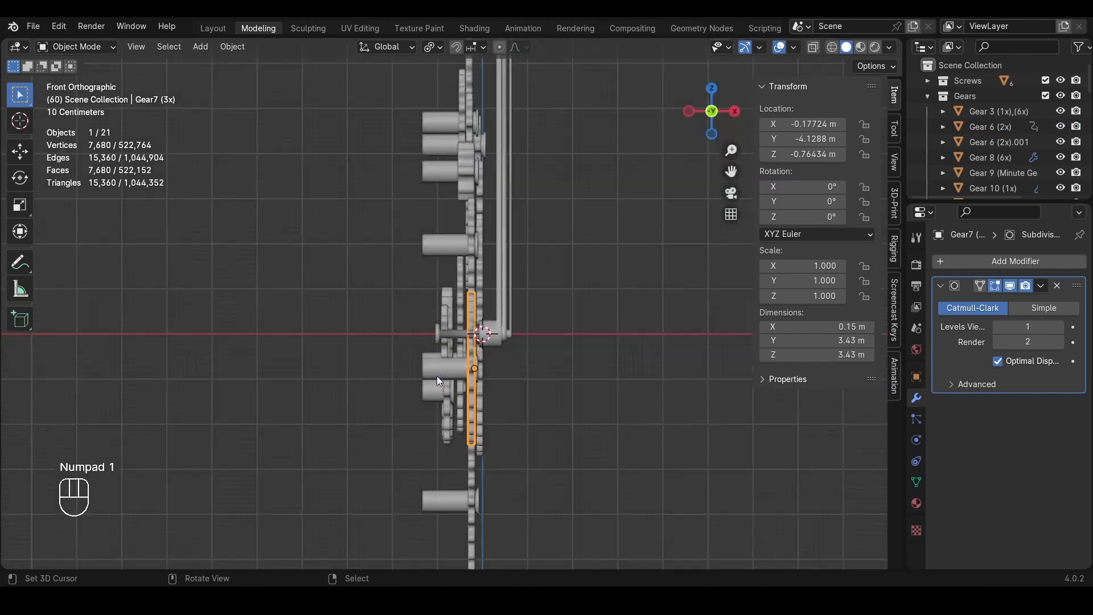
key("KP_3")
Copy Gear 6's X rotation as a new driver and paste it onto the X rotation of Gear7
left_click(481, 267)
middle_click_drag(483, 265, 412, 268, "shift")
right_click(784, 189)
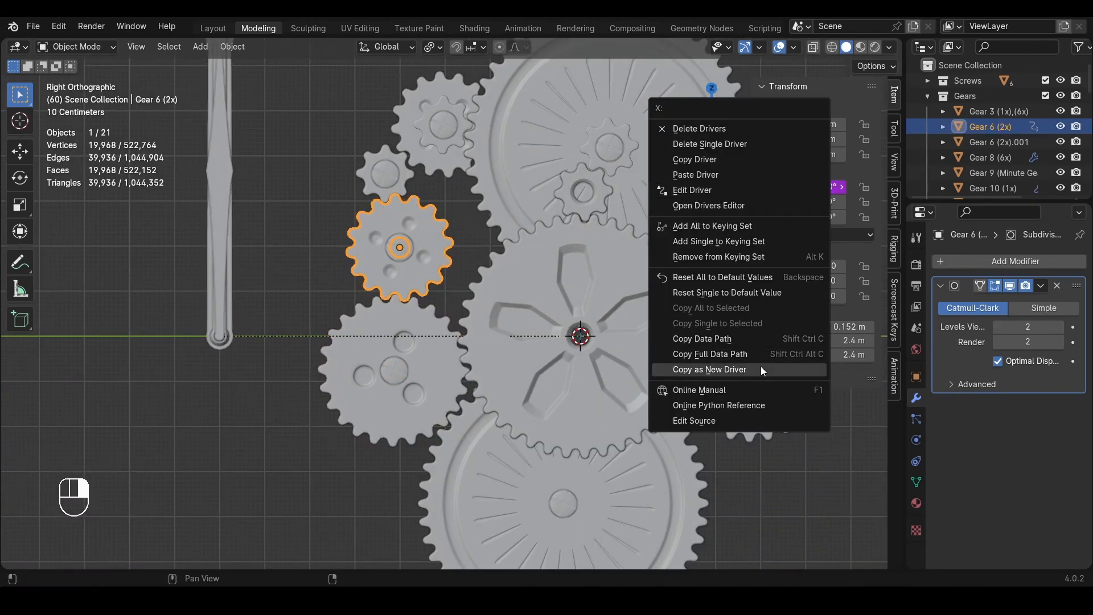
left_click(761, 366)
left_click(444, 341)
right_click(786, 187)
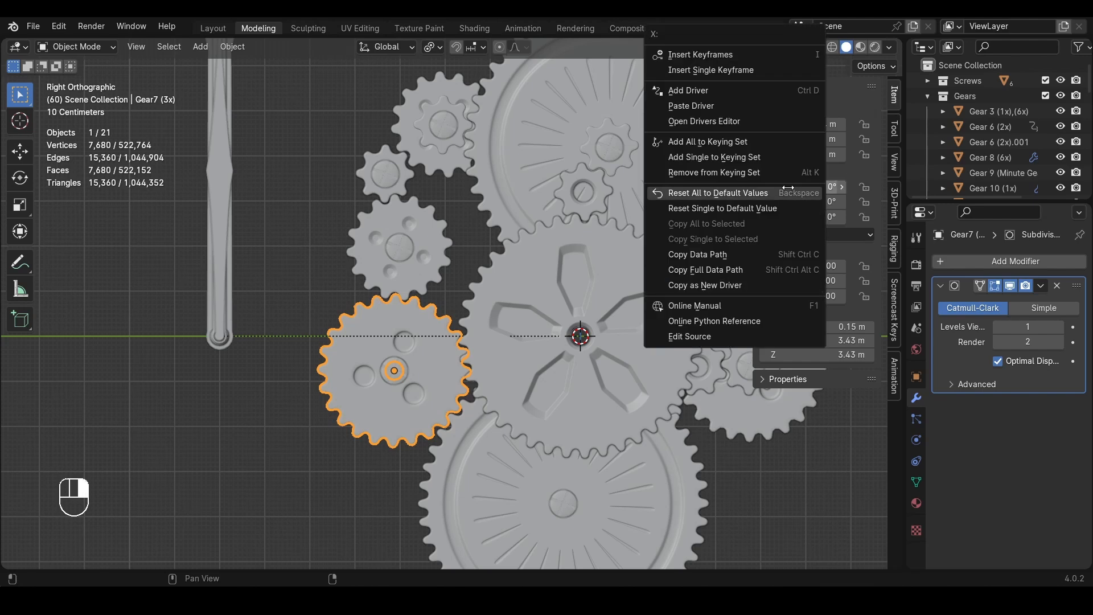
left_click(714, 106)
Change Gear7's X rotation driver to a scripted expression of rotation_euler*-1*2/3
right_click(785, 185)
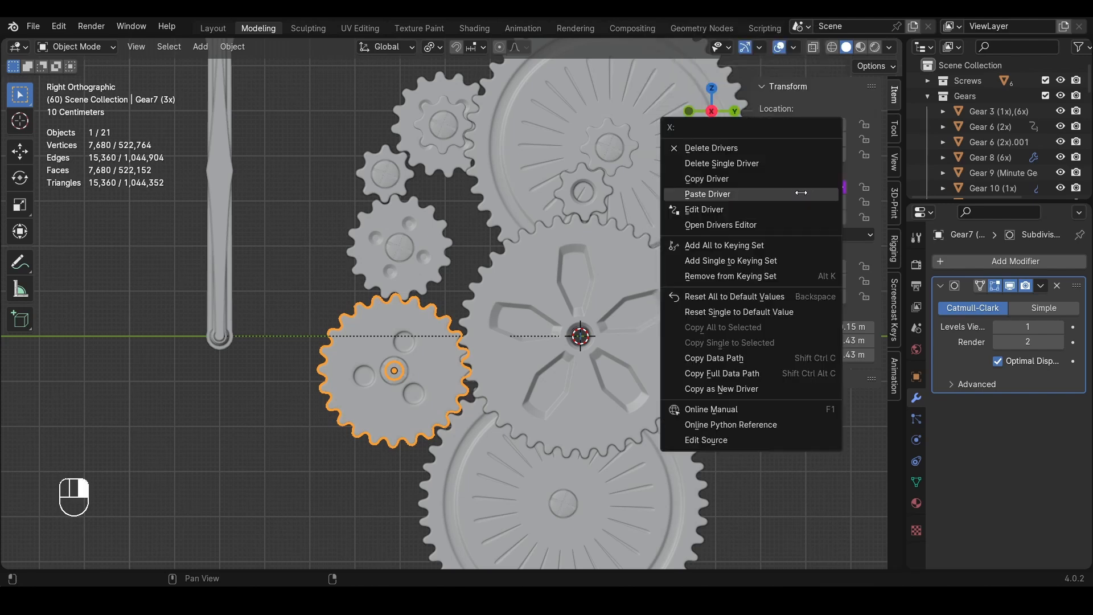
left_click(769, 210)
left_click(770, 231)
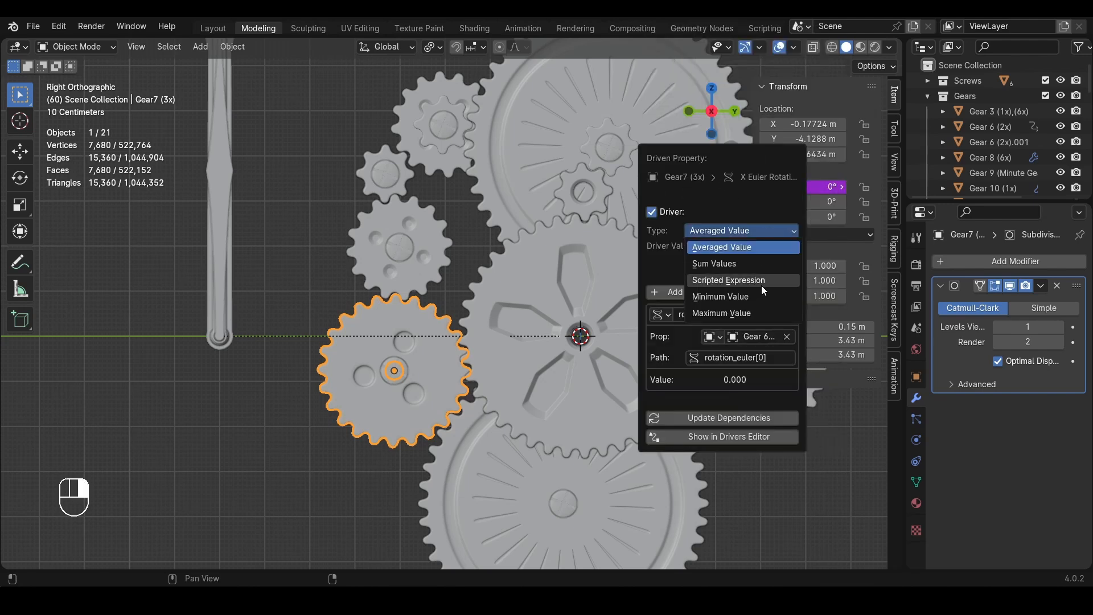
left_click(760, 282)
left_click(748, 295)
left_click(748, 295)
type("*")
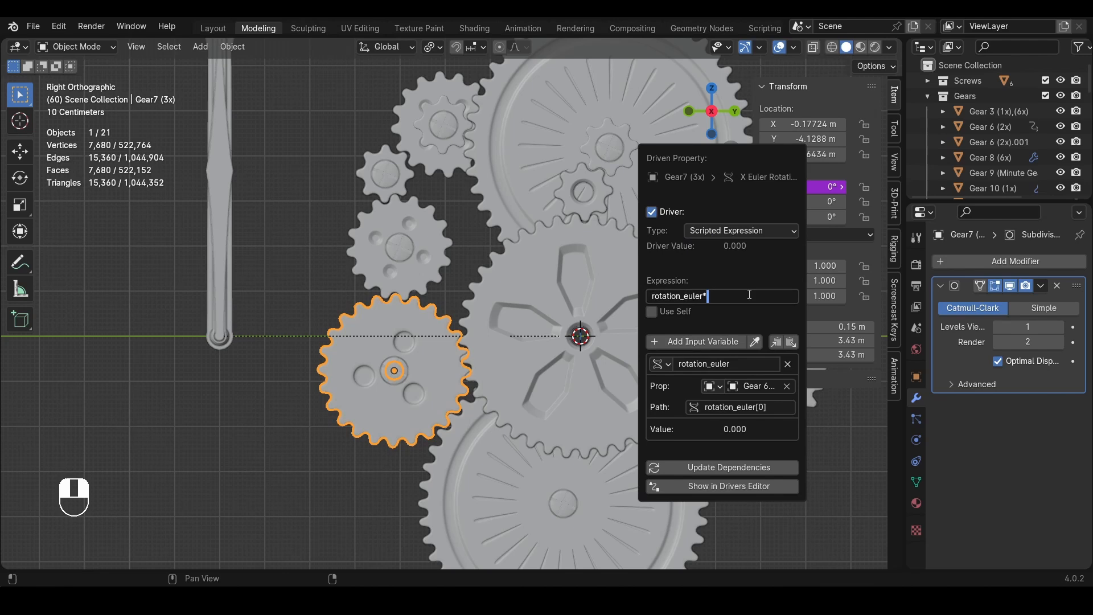
type("-1*2/3")
key("Return")
Select the seconds gear and trial-rotate it to test Gear7's driver, cancelling the rotation
left_click(598, 265)
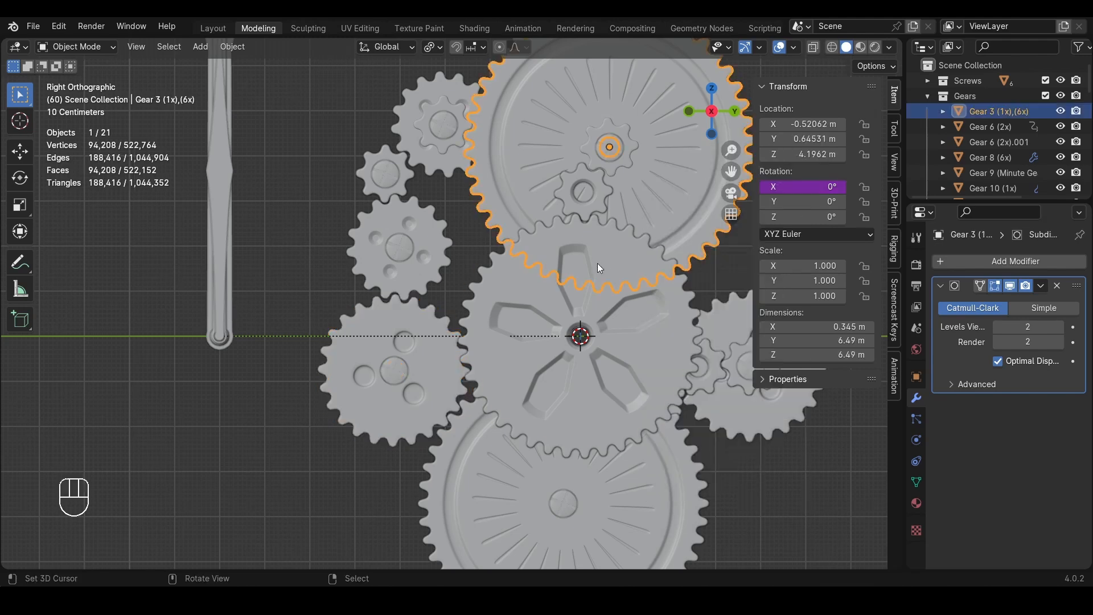
left_click(597, 263)
left_click(624, 237)
key("r")
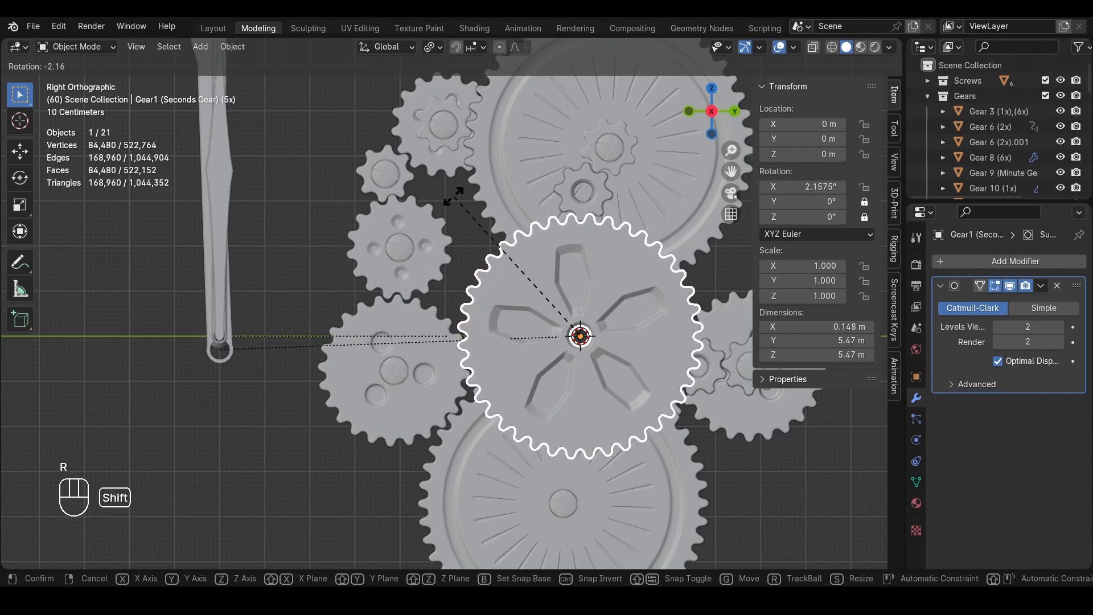
right_click(609, 207, "shift")
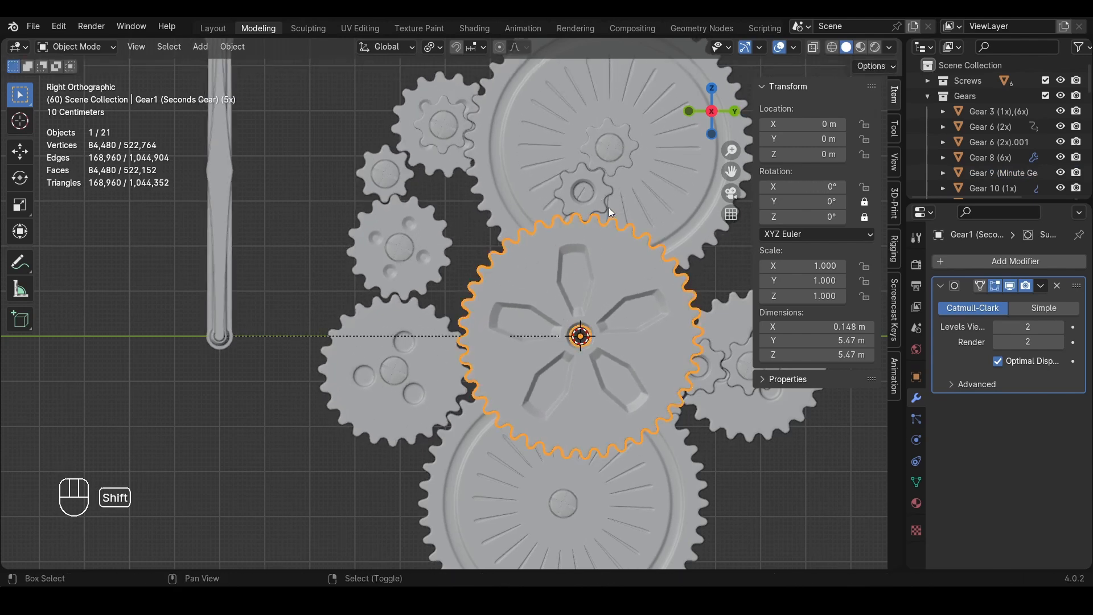
scroll(604, 264, "down", 1)
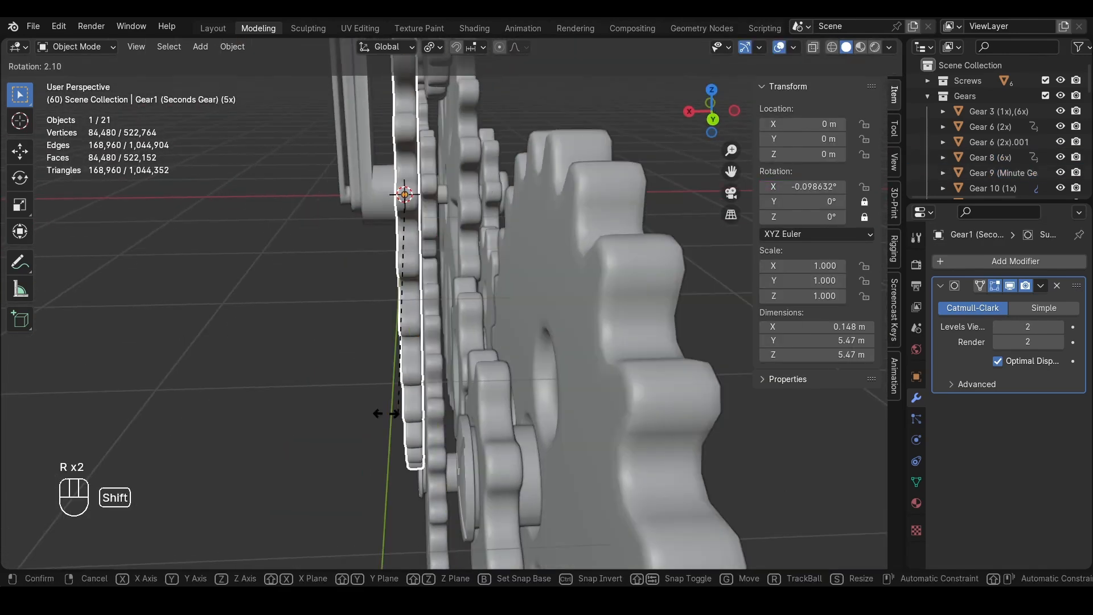
Trial-rotate the seconds gear by about one full turn to test the whole gear train and hands, cancelling the rotation
middle_click_drag(384, 409, 577, 251)
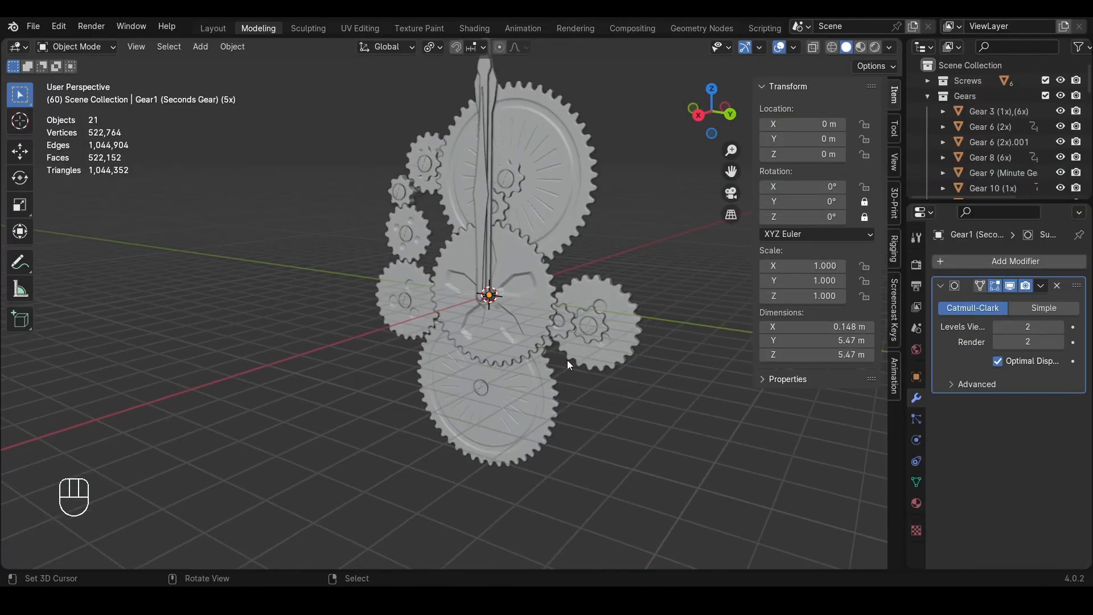
left_click(540, 315)
key("r")
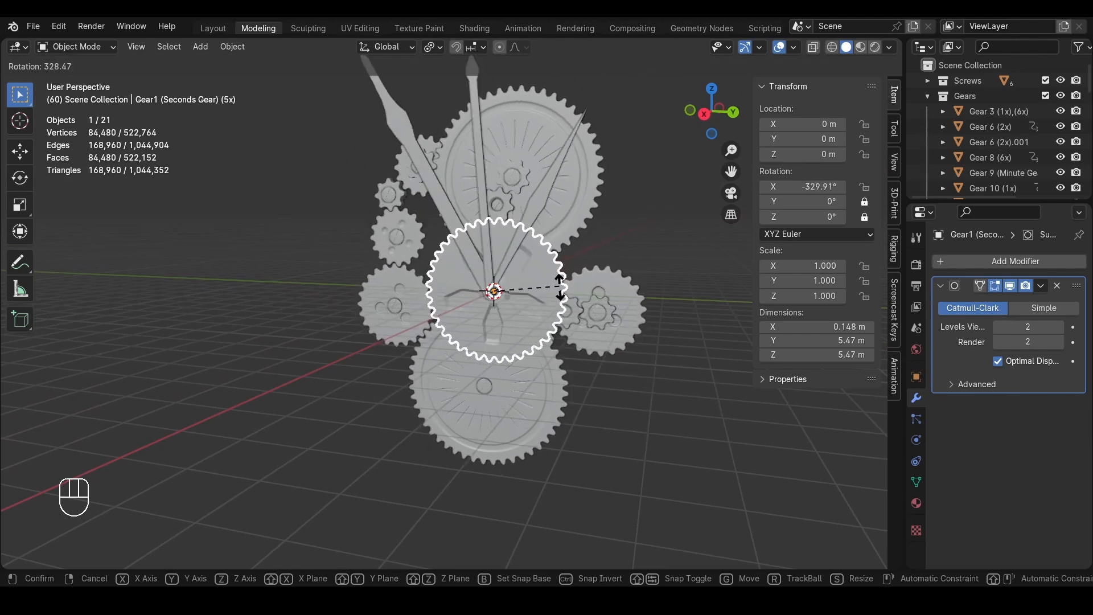
key("shift")
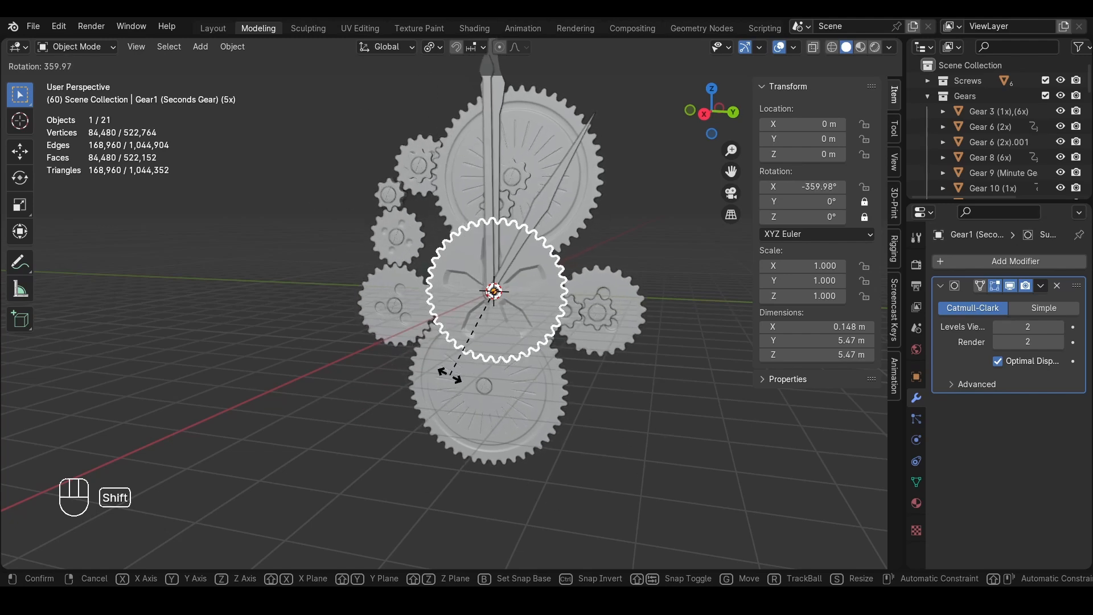
right_click(562, 332)
middle_click_drag(561, 332, 538, 340)
scroll(522, 245, "up", 2)
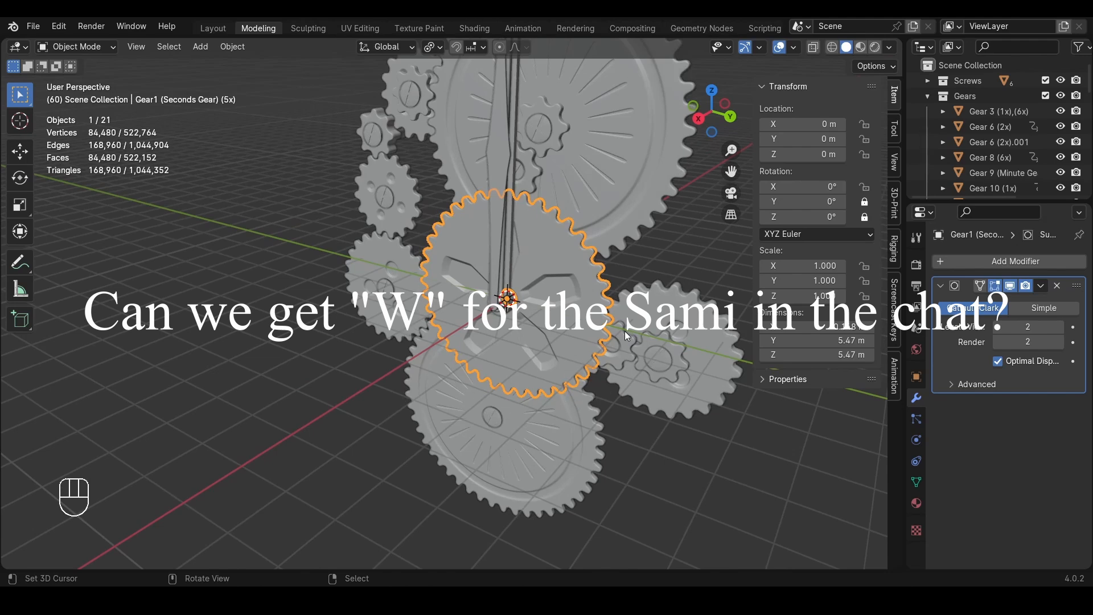
scroll(624, 331, "down", 4)
middle_click_drag(612, 319, 572, 307, "shift")
scroll(572, 306, "up", 2)
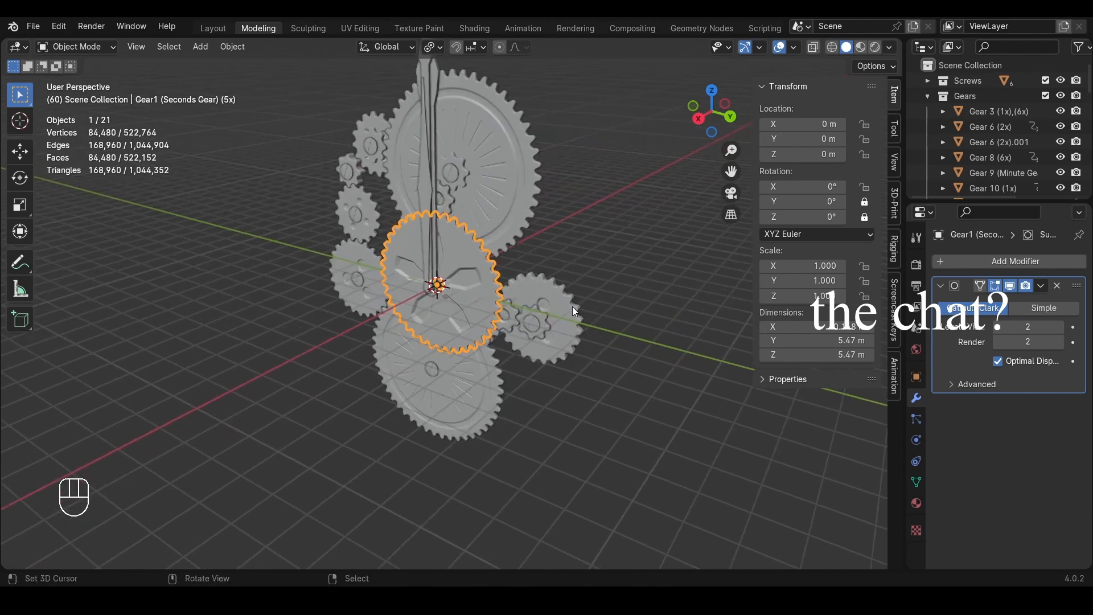
left_click(590, 226)
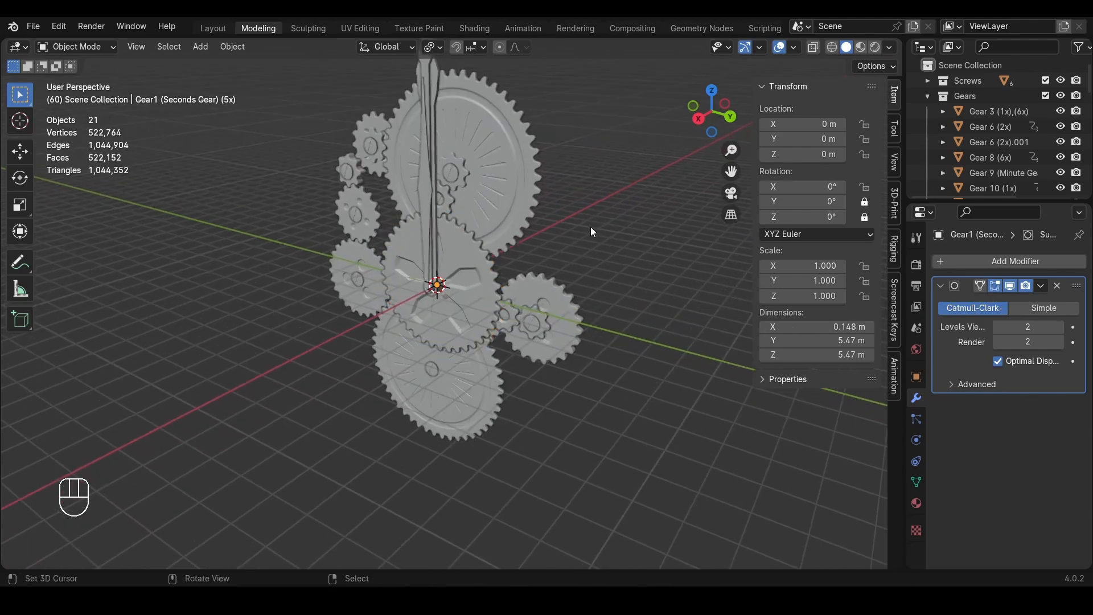
scroll(600, 243, "down", 2)
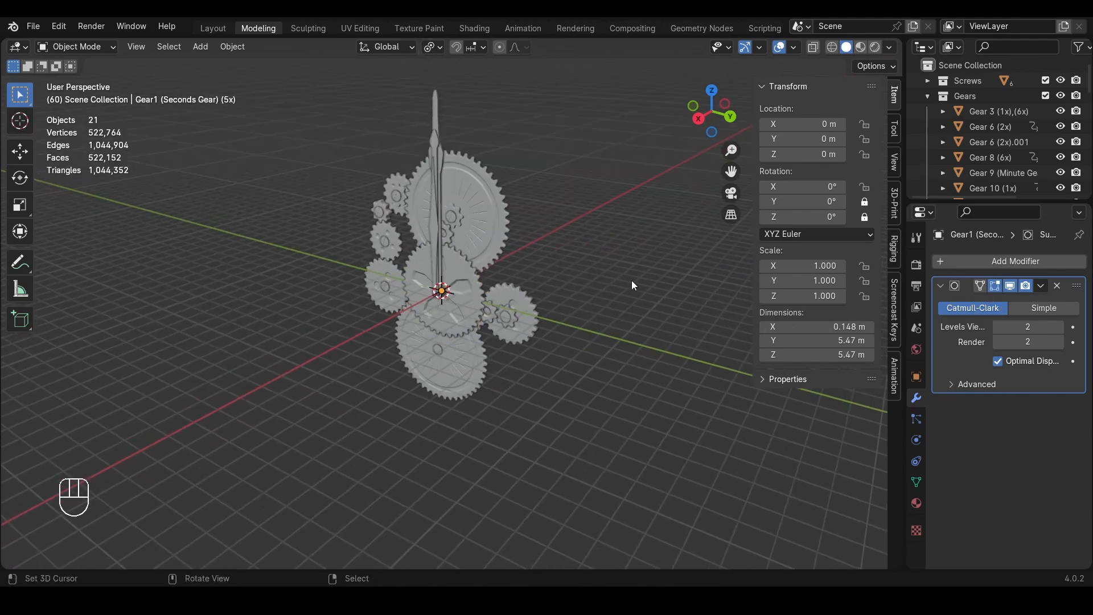
Examine the separate set of three clock hands, selecting each one in perspective and viewing them from the right
middle_click_drag(668, 296, 525, 352, "shift")
left_click(534, 76)
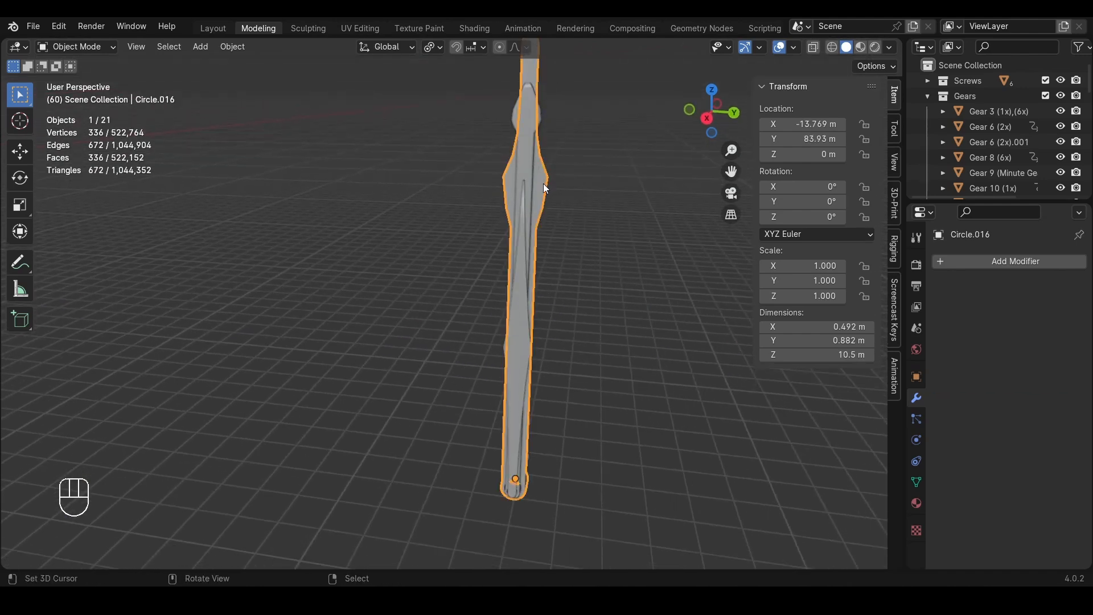
left_click(515, 105)
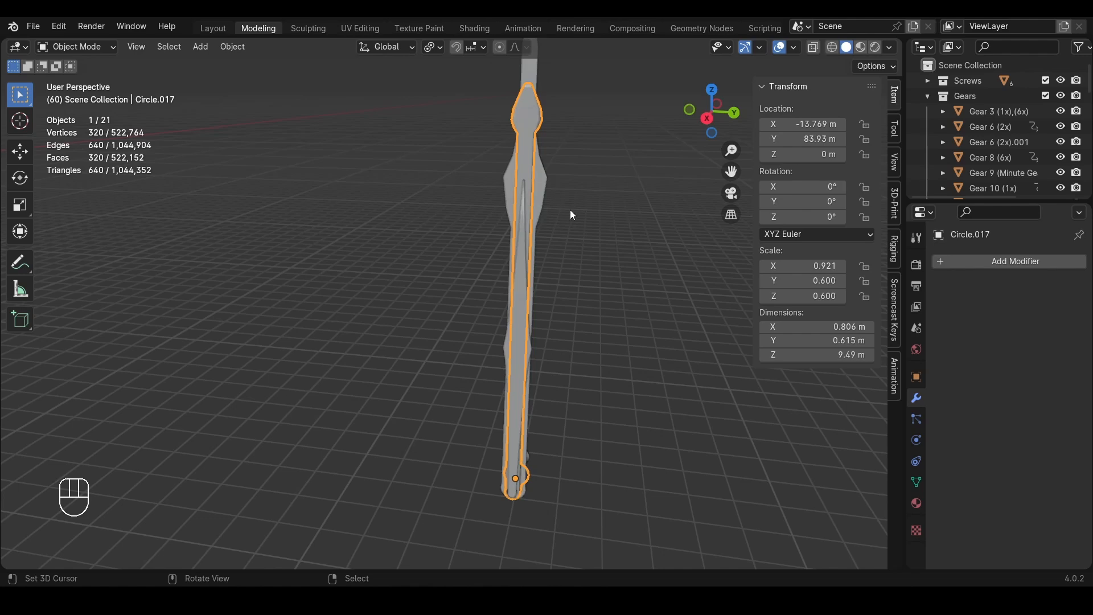
left_click(520, 295)
scroll(561, 242, "down", 3)
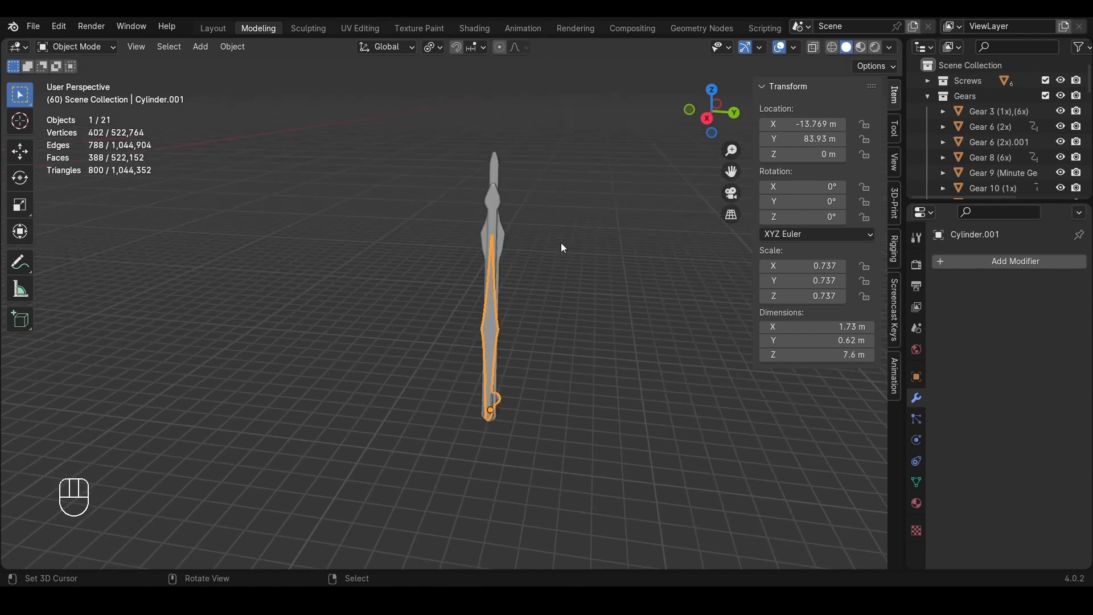
key("KP_1")
key("KP_3")
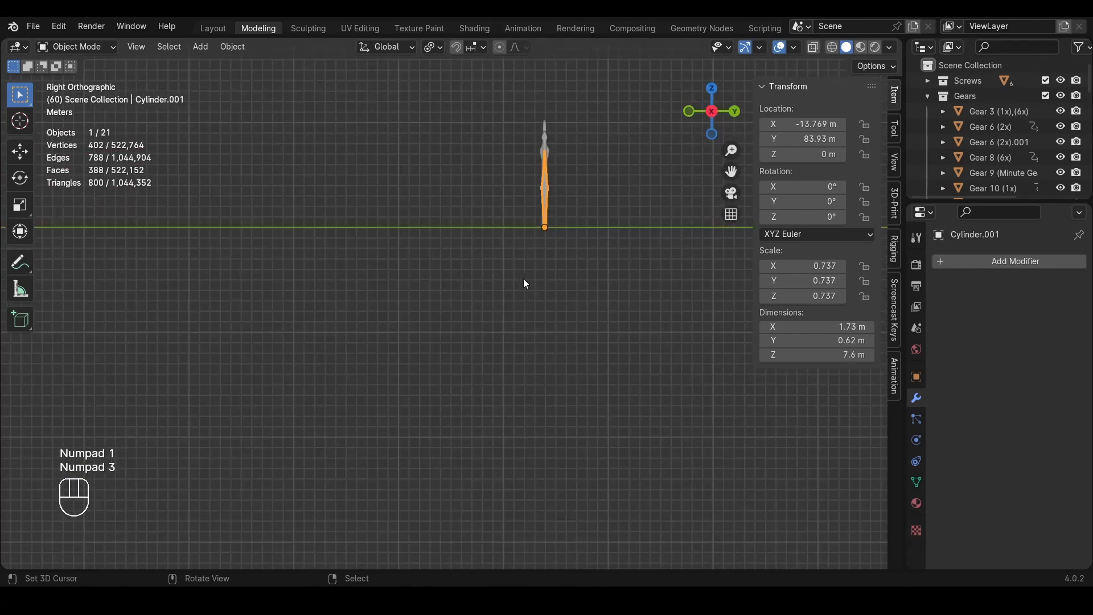
key("KP_1")
key("KP_3")
scroll(513, 342, "up", 6)
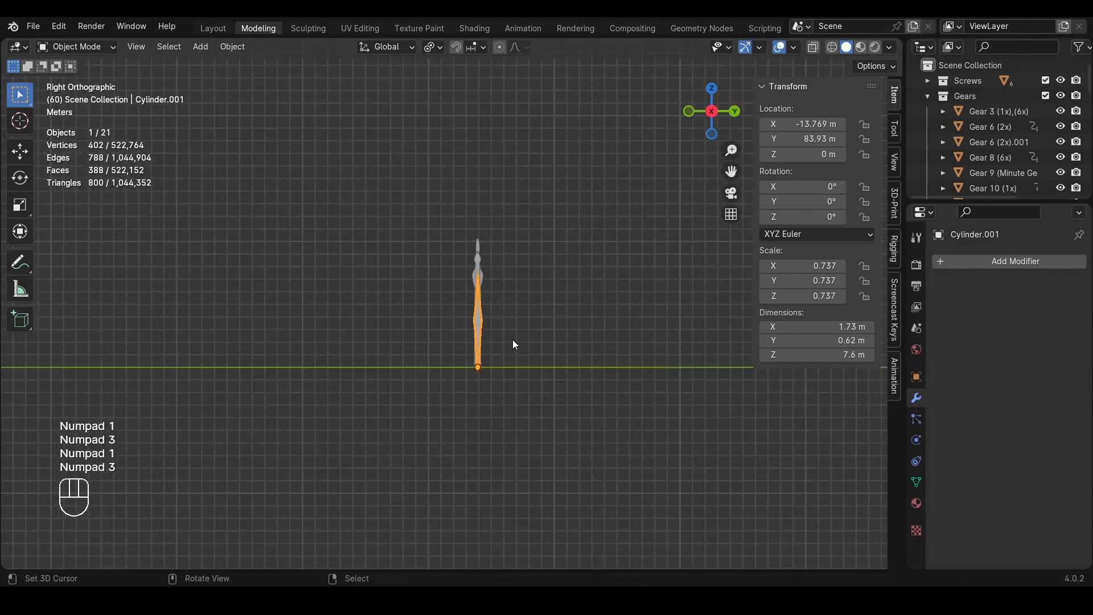
Select the longest hand, the seconds hand, and trial-rotate it in the right view, cancelling each rotation
left_click(617, 152)
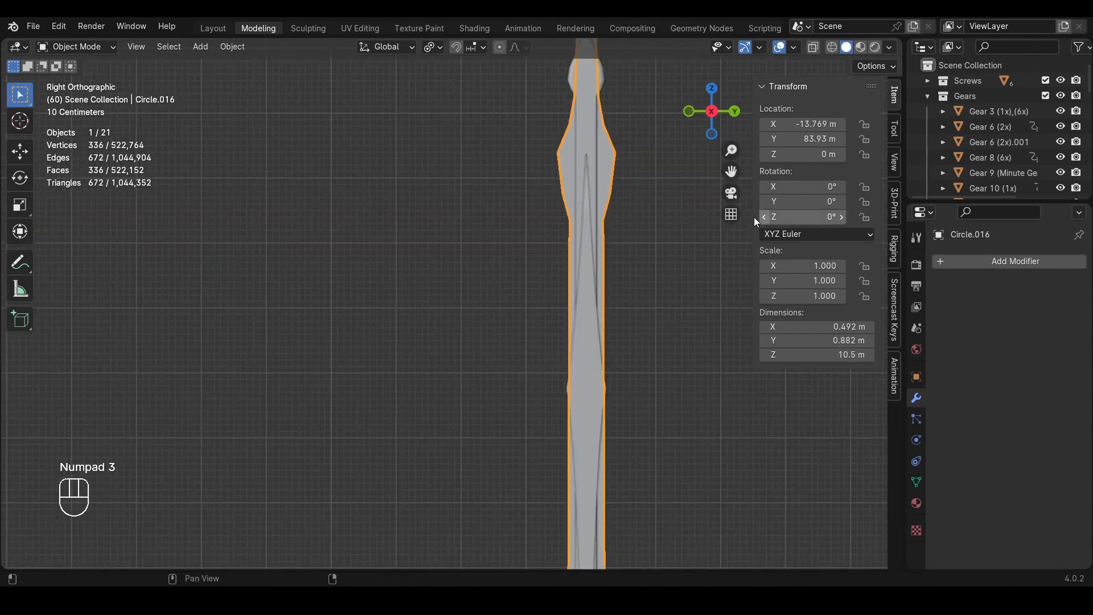
key("r")
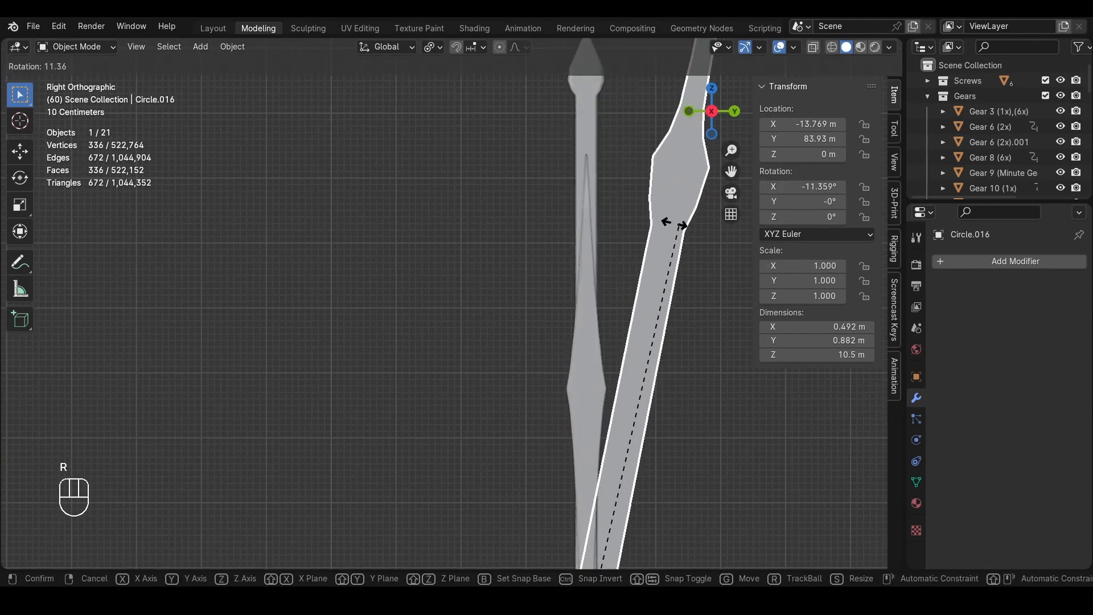
right_click(600, 234)
scroll(600, 234, "down", 1)
scroll(599, 234, "down", 4)
middle_click_drag(596, 279, 574, 246, "shift")
key("r")
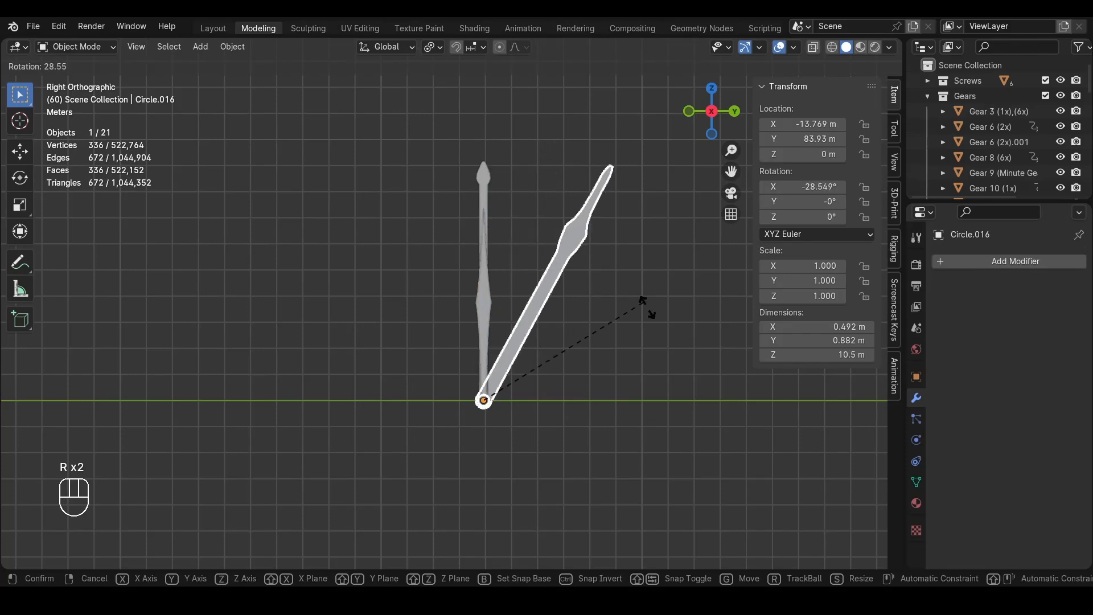
right_click(522, 222)
Copy the seconds hand's X rotation as a new driver and paste it onto the X rotation of minute hand Circle.017
right_click(795, 186)
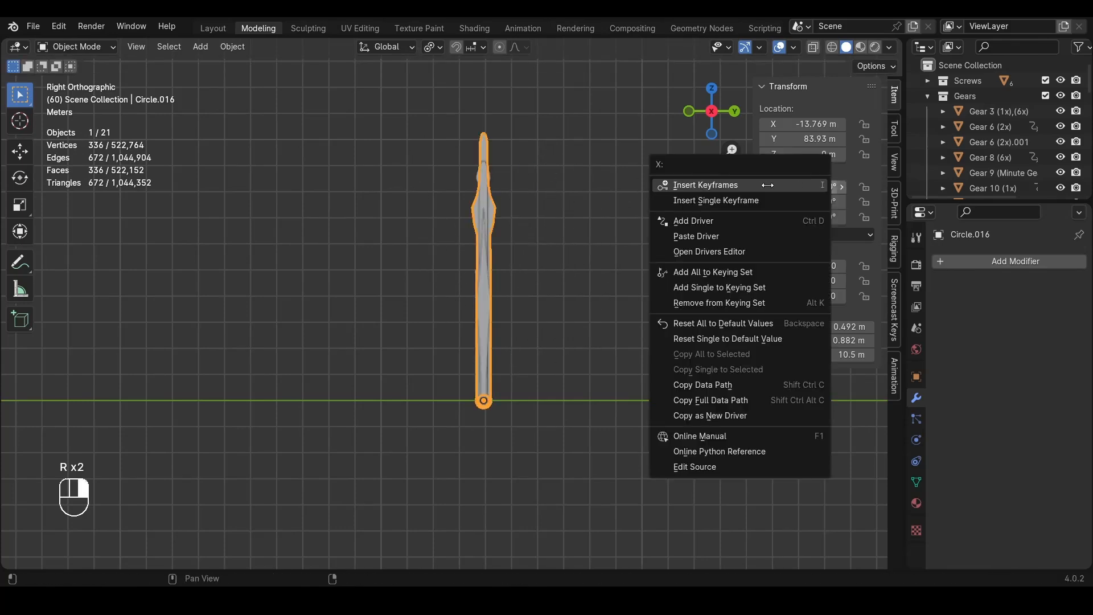
left_click(755, 416)
scroll(527, 224, "up", 3)
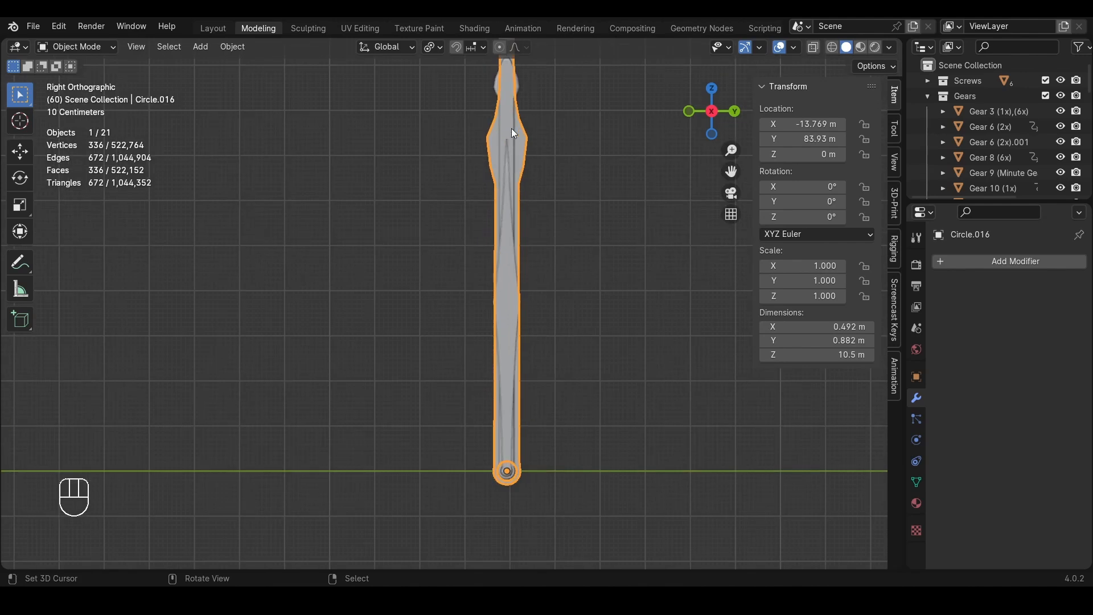
right_click(511, 128)
right_click(797, 187)
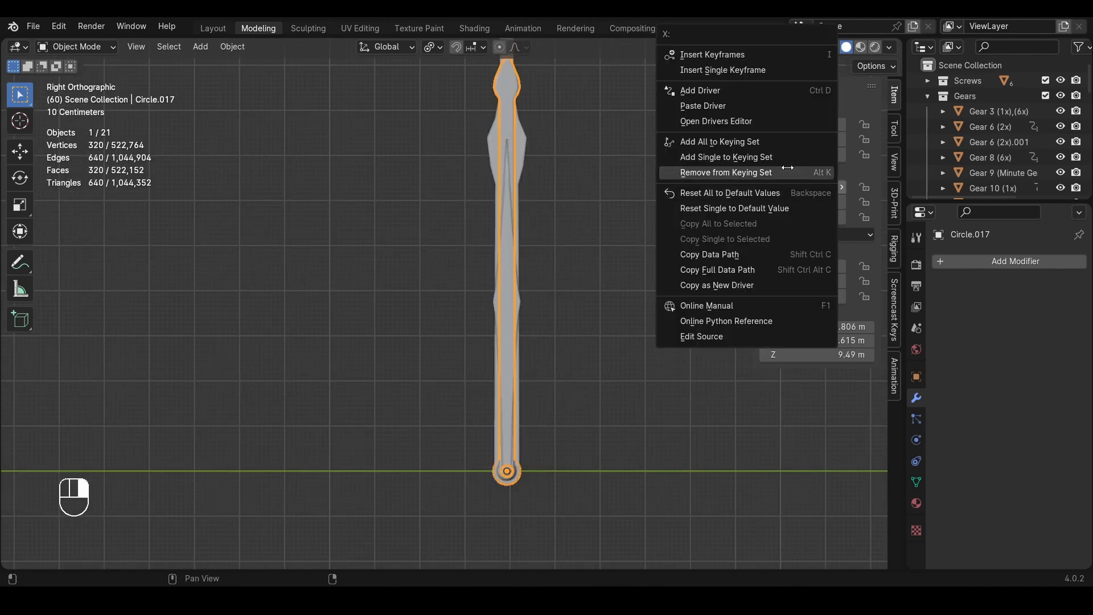
left_click(750, 109)
Trial-rotate the seconds hand to test whether the minute hand follows it, cancelling the rotation
left_click(518, 144)
key("r")
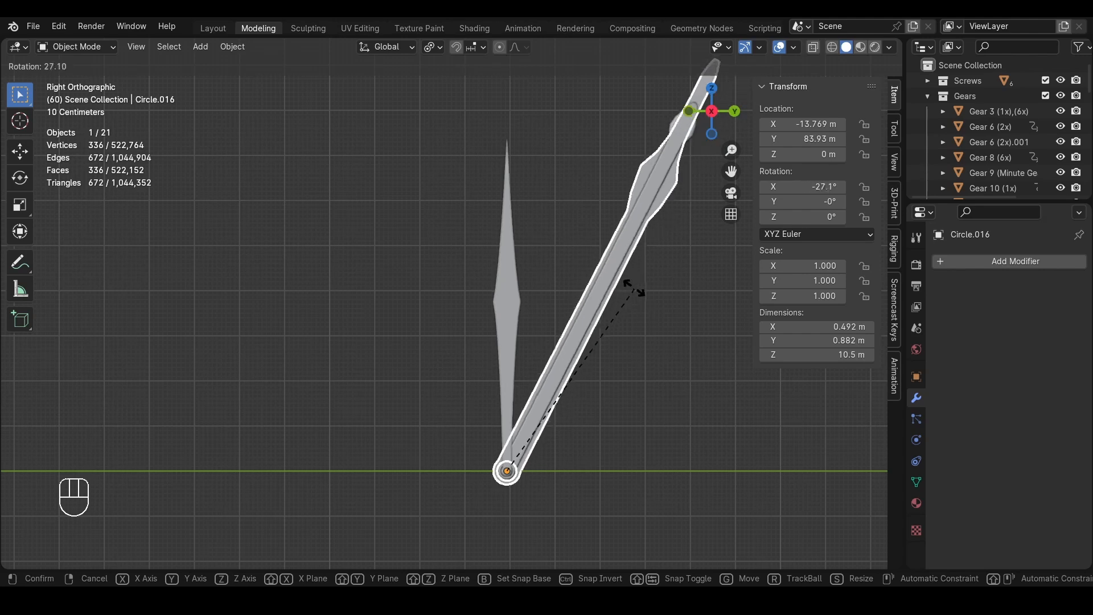
left_click(589, 254)
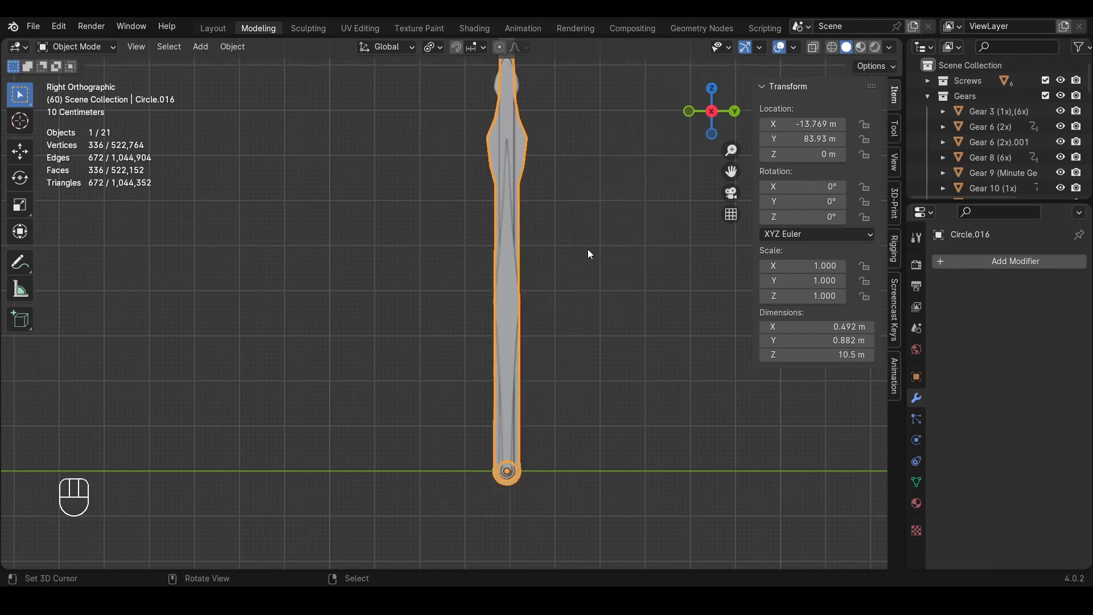
Change the minute hand's X rotation driver to a scripted expression of rotation_euler/60
right_click(515, 132)
right_click(804, 197)
right_click(805, 195)
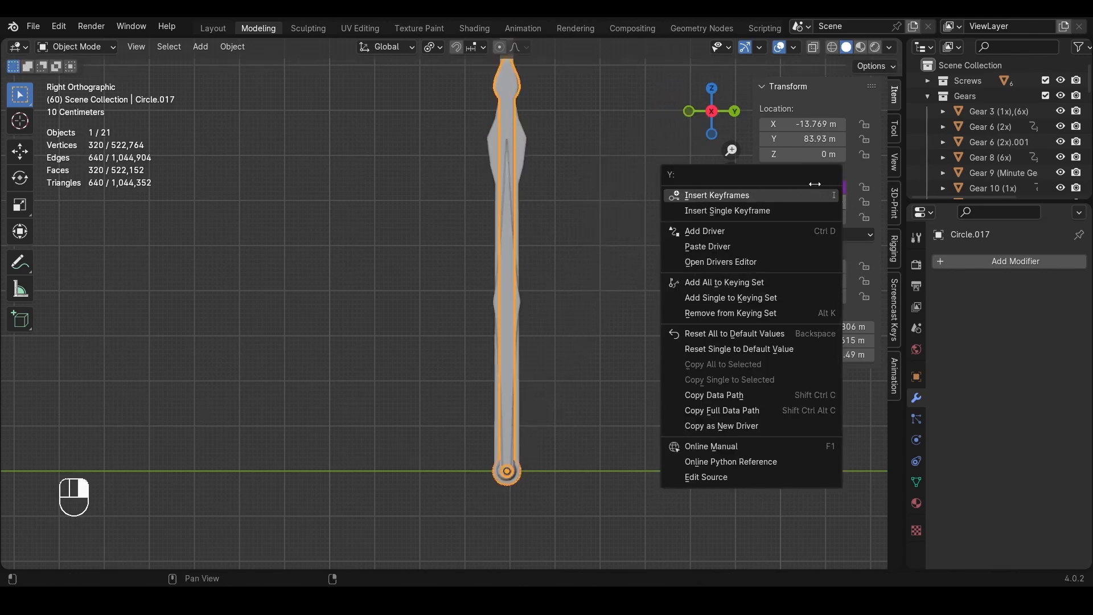
right_click(820, 185)
left_click(785, 200)
left_click(757, 220)
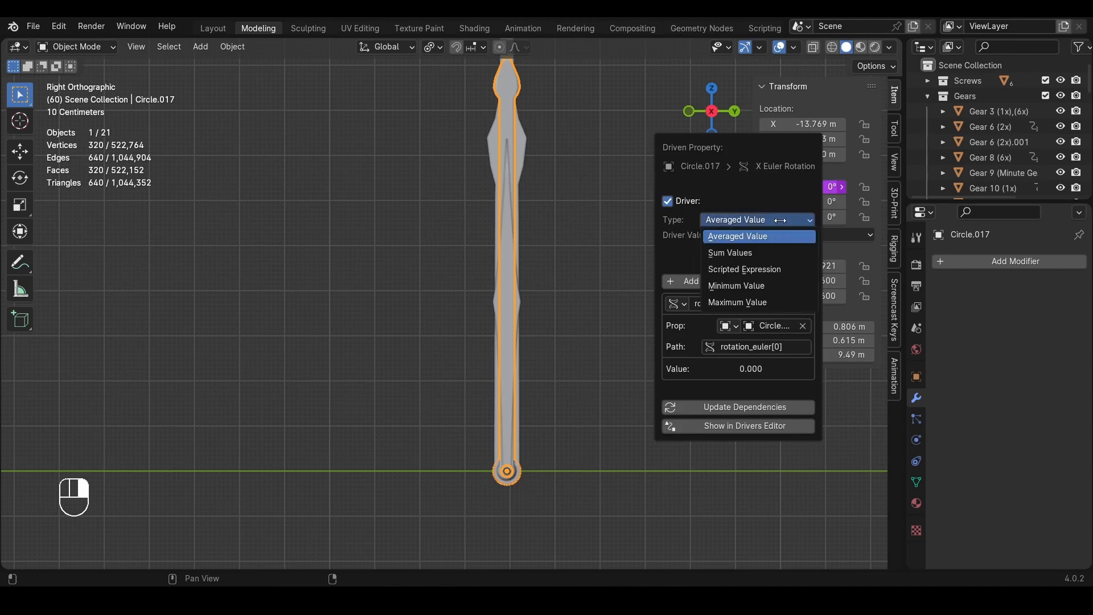
left_click(741, 270)
left_click(761, 284)
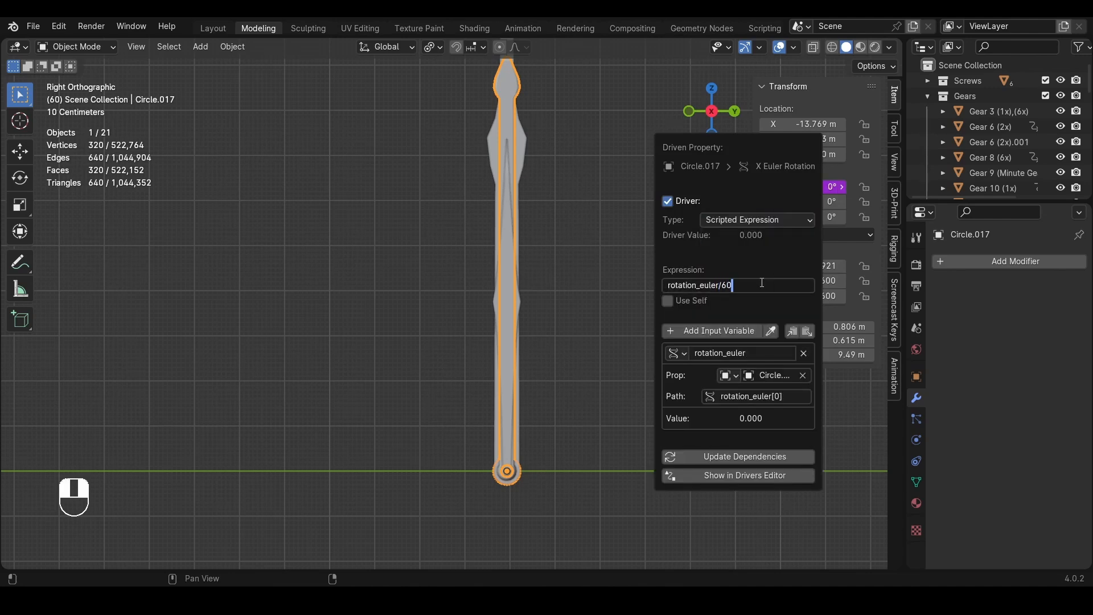
key("Return")
Trial-rotate the minute hand and the seconds hand to test the 1/60 driver, cancelling both rotations
key("r")
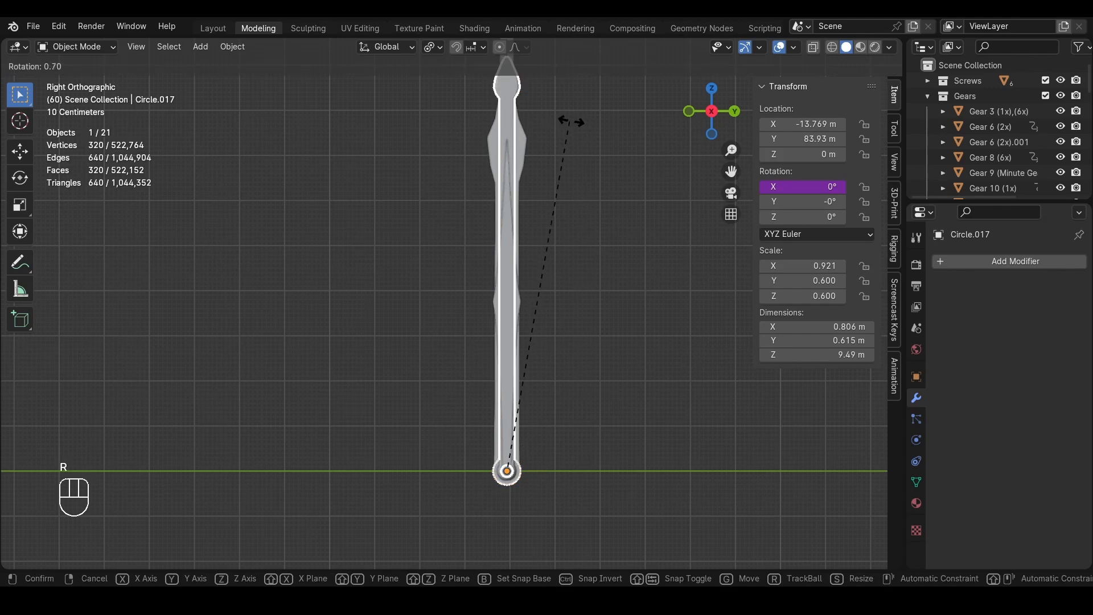
right_click(531, 142)
left_click(522, 117)
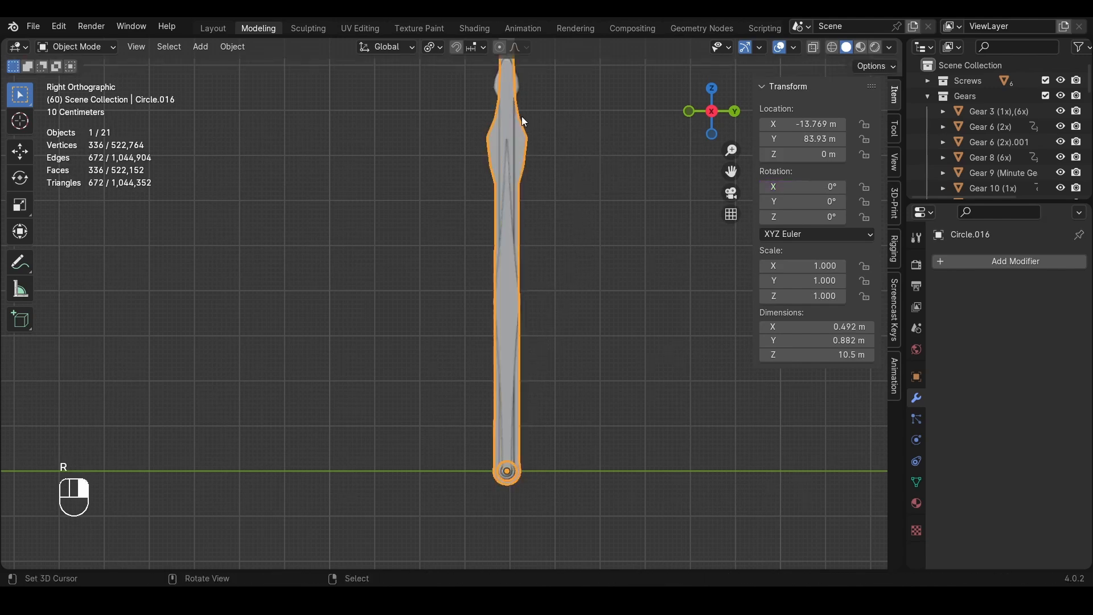
scroll(564, 122, "down", 2)
key("r")
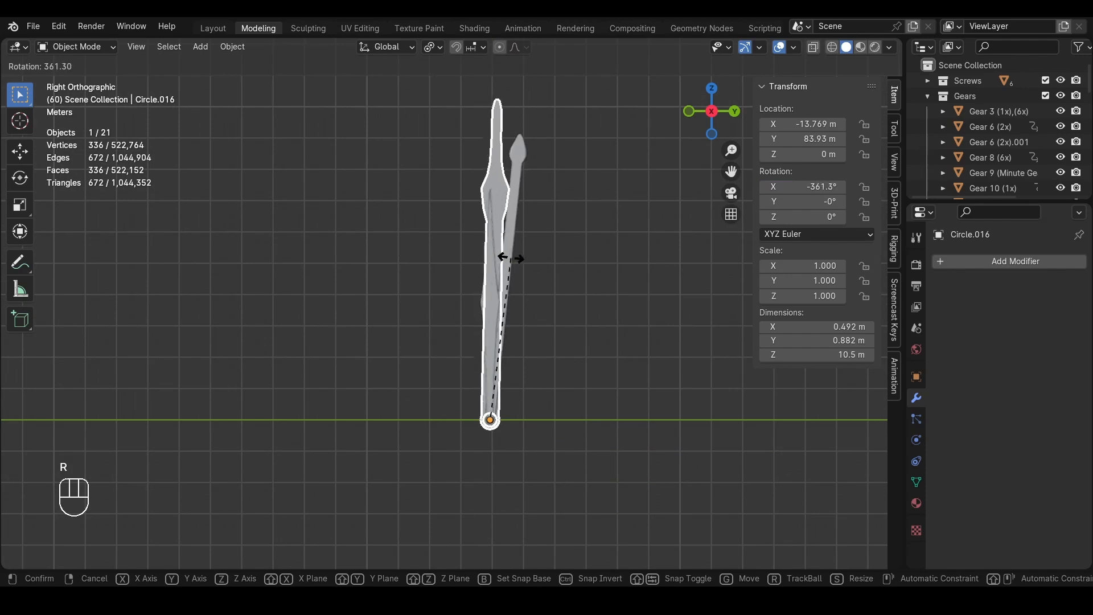
right_click(510, 257)
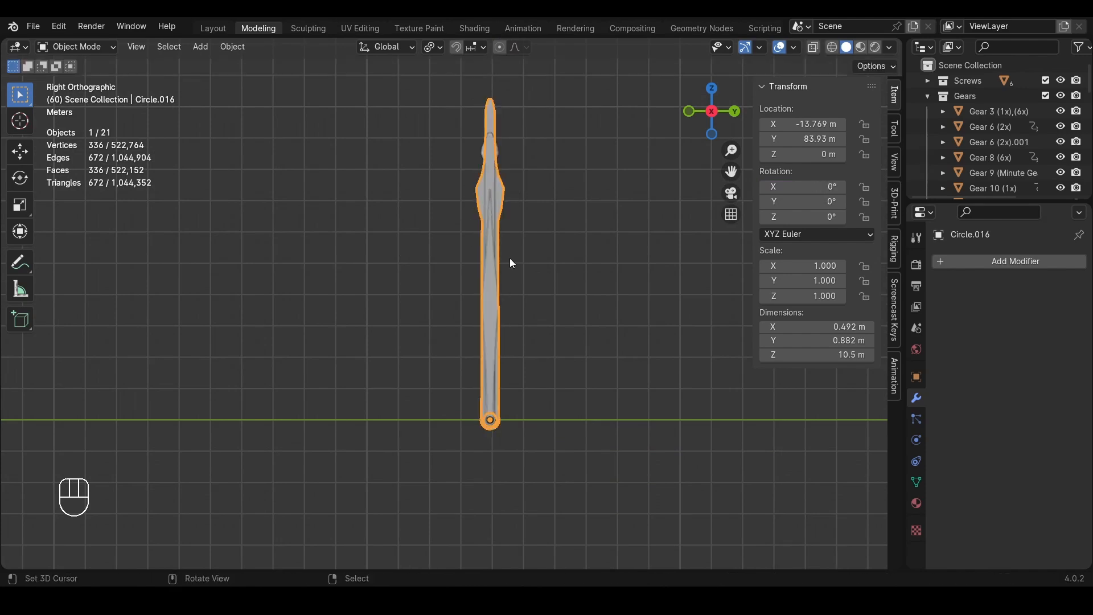
Copy the minute hand's X rotation as a new driver and paste it onto the X rotation of hour hand Cylinder.001
scroll(514, 247, "up", 3)
middle_click_drag(564, 215, 540, 227, "shift")
scroll(539, 227, "down", 1)
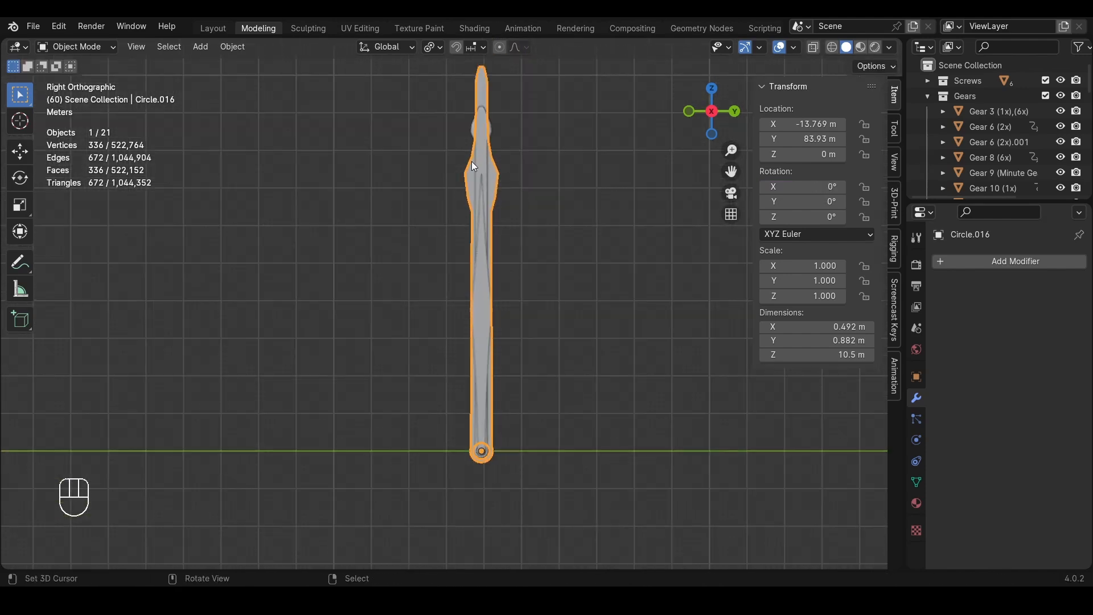
left_click(484, 155)
right_click(803, 187)
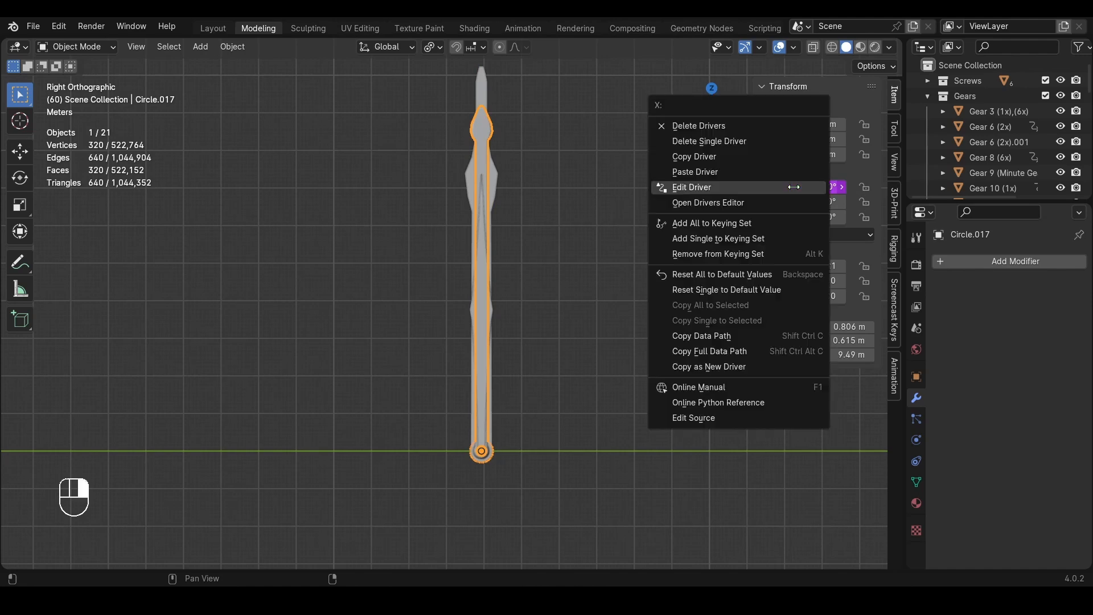
left_click(743, 374)
scroll(531, 264, "up", 1)
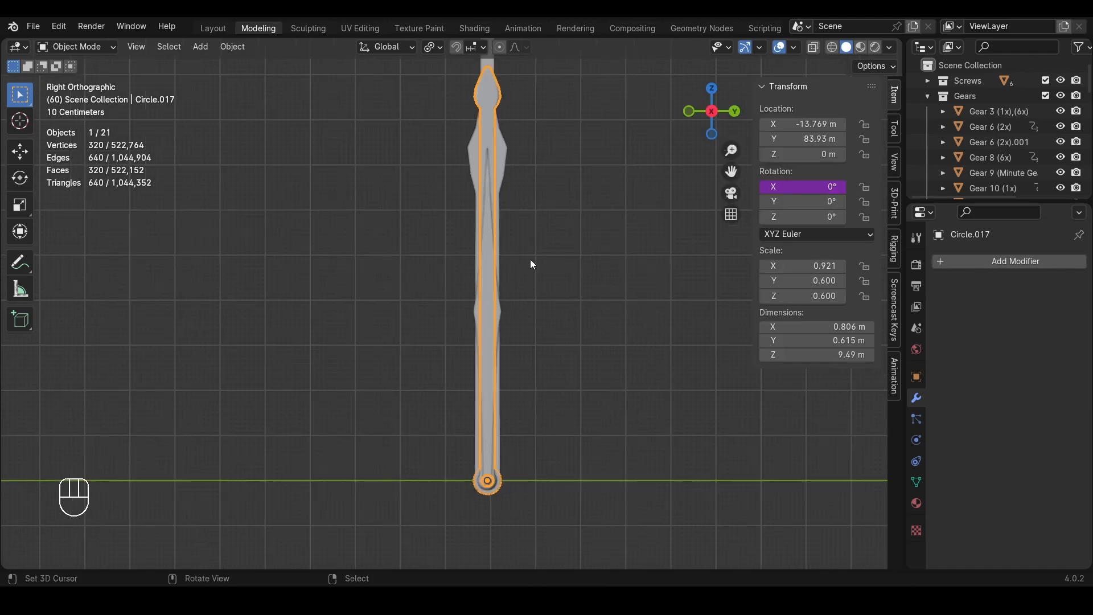
left_click(493, 306)
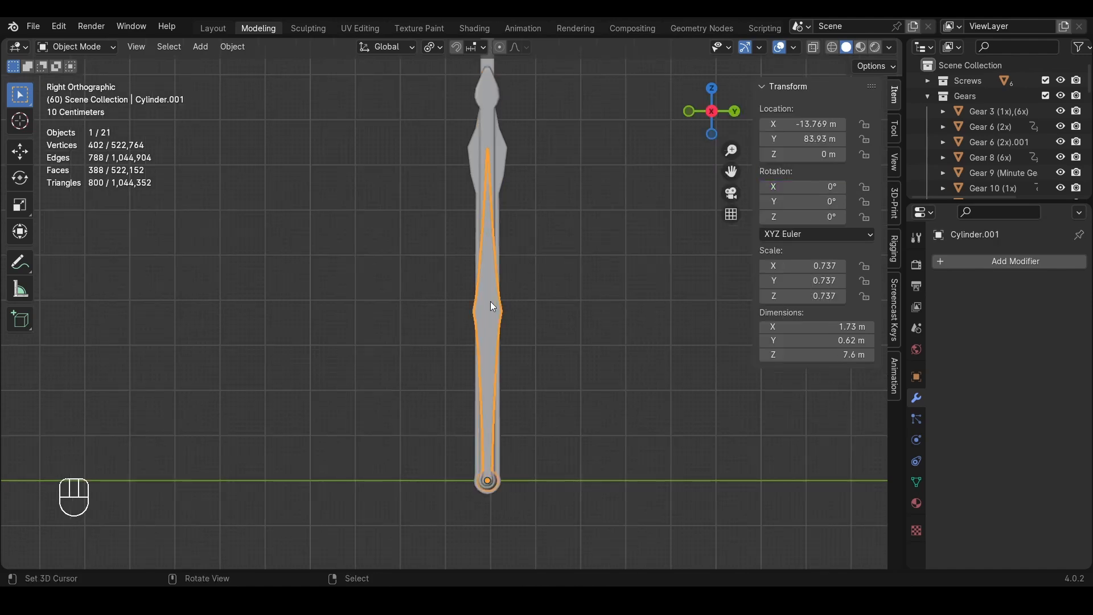
right_click(801, 189)
left_click(757, 107)
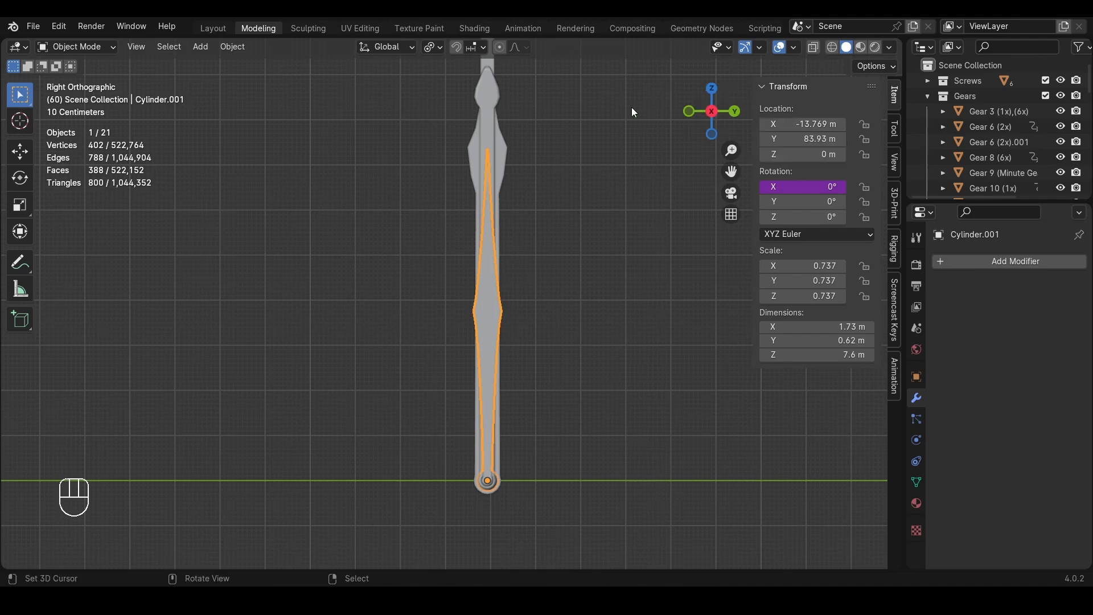
Change the hour hand's X rotation driver to a scripted expression of rotation_euler/12
right_click(800, 187)
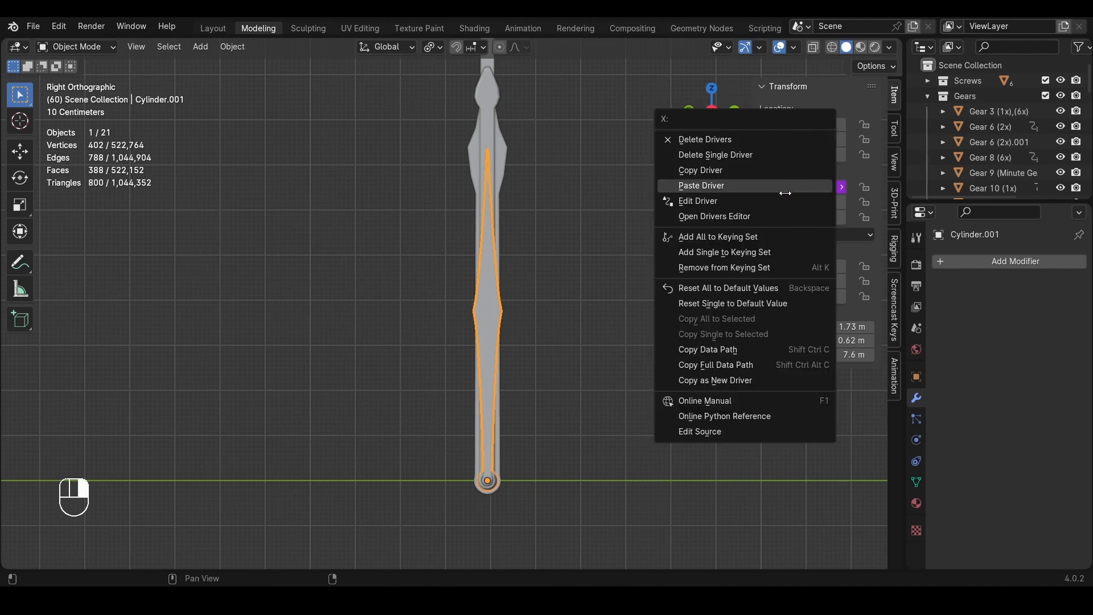
left_click(785, 200)
left_click(754, 222)
left_click(750, 272)
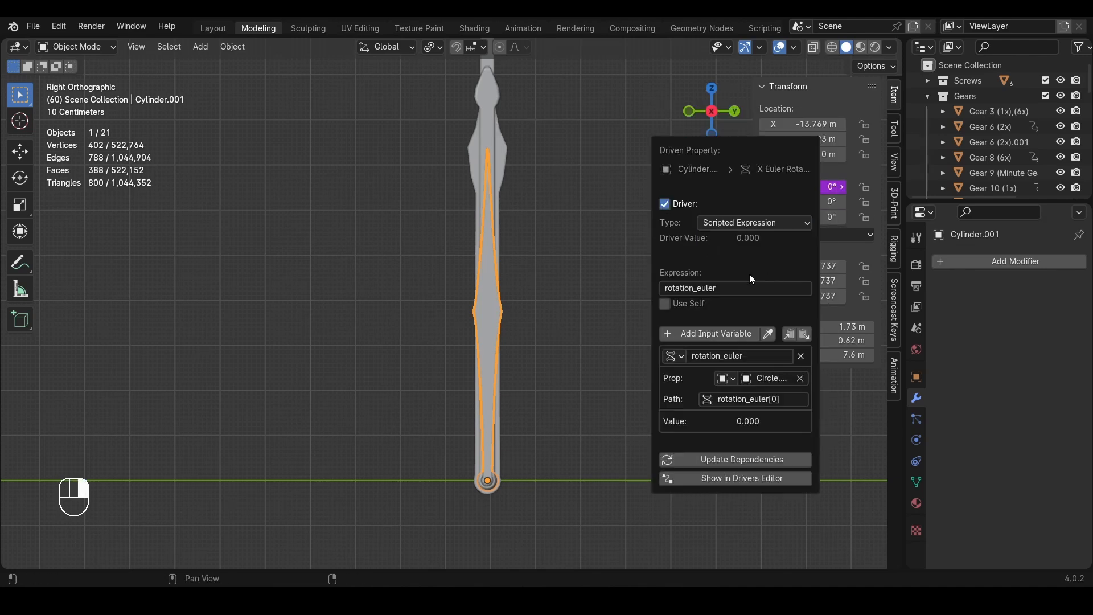
left_click(751, 282)
type("/12")
key("Return")
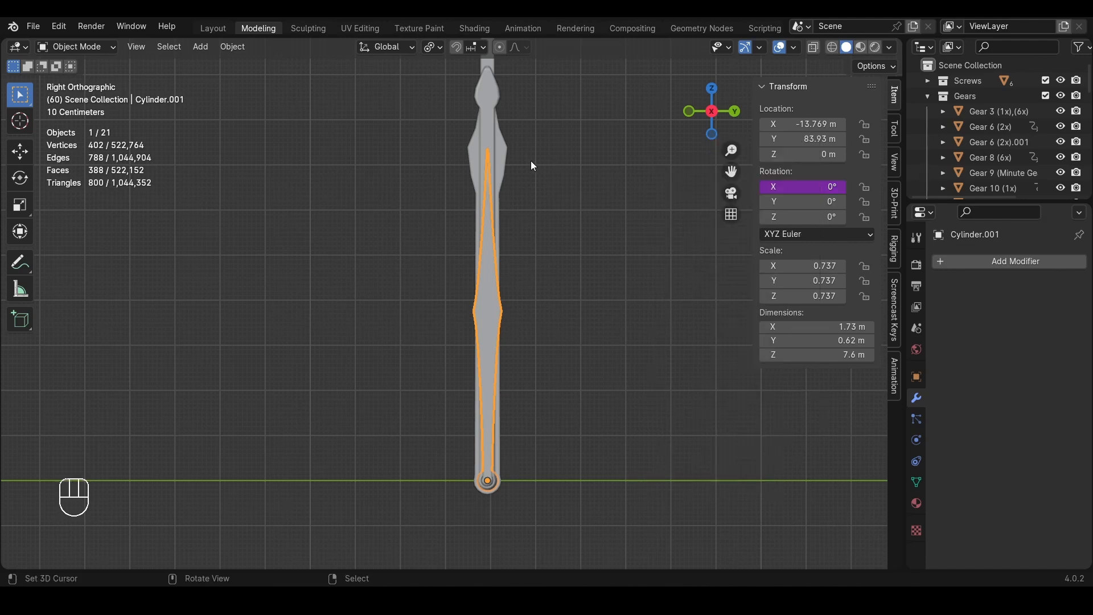
Trial-rotate the seconds hand, finishing with a rotation of about 361°, to test the chained minute and hour hand drivers
right_click(509, 152)
scroll(512, 155, "down", 3)
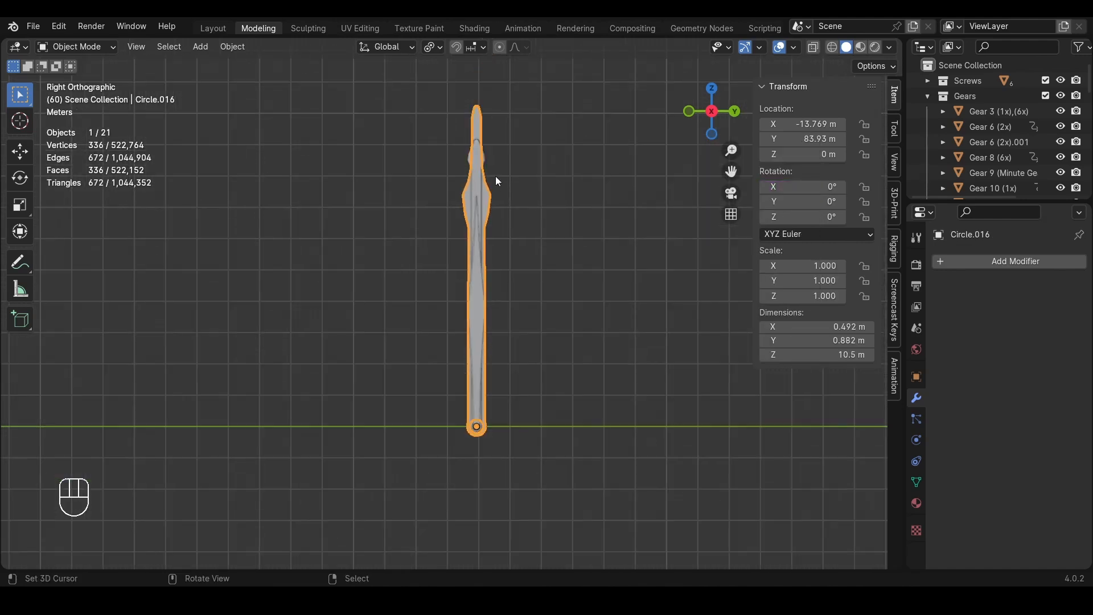
key("r")
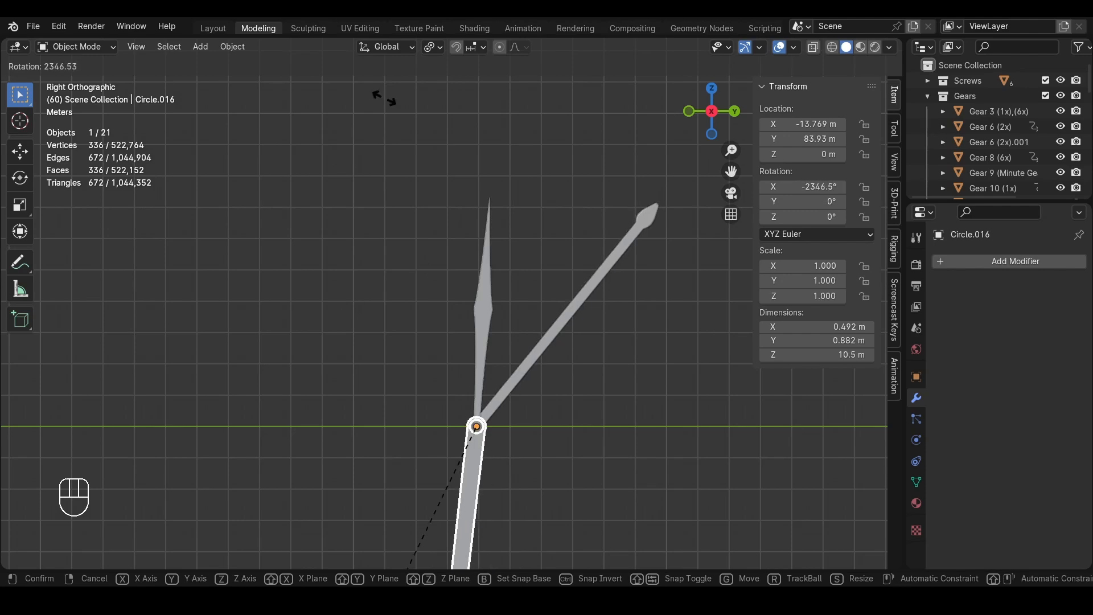
key("Escape")
key("r")
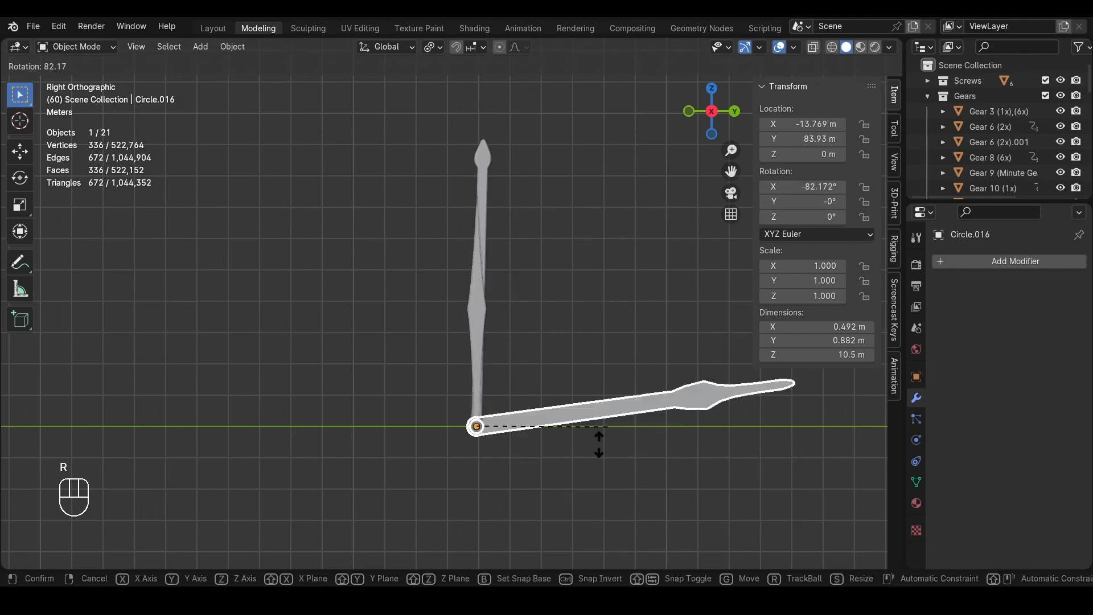
left_click(505, 239)
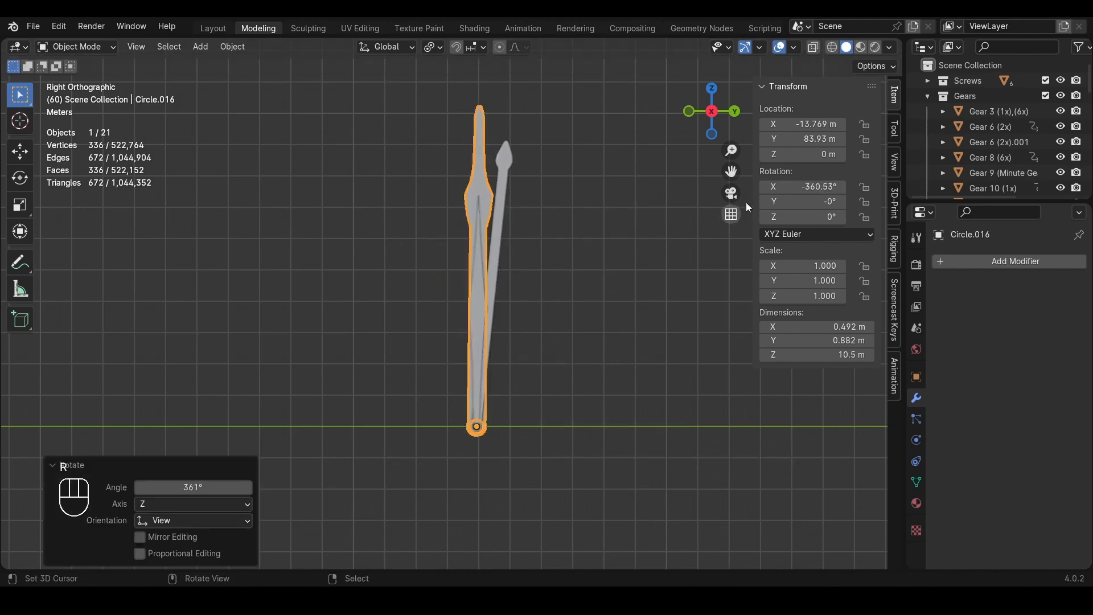
Set the seconds hand's X rotation to -360° for one exact clockwise turn
left_click(803, 187)
type("360")
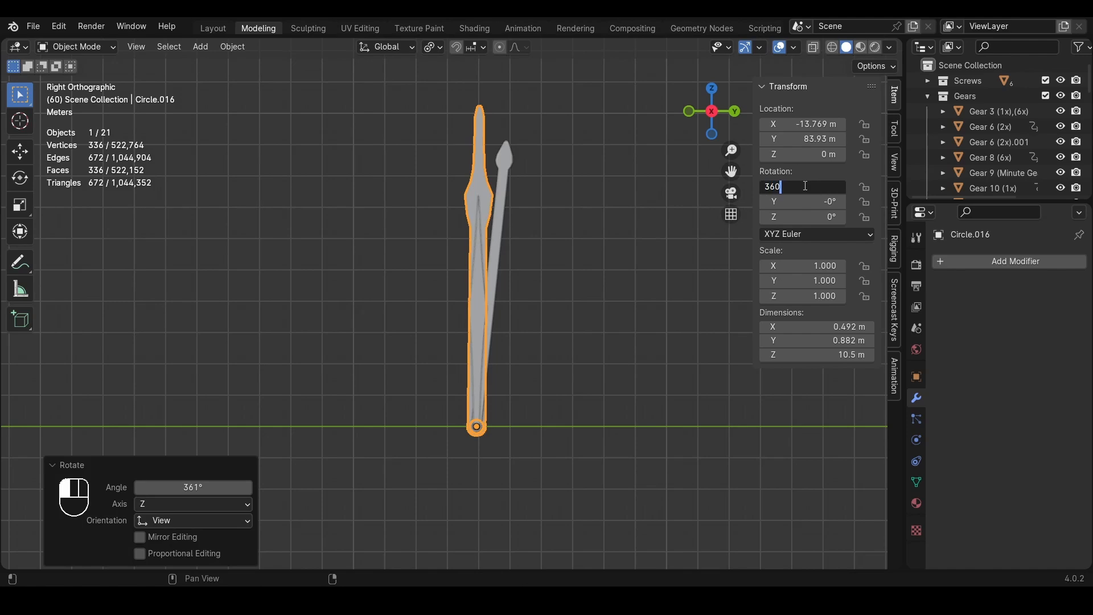
type("*-1")
key("Return")
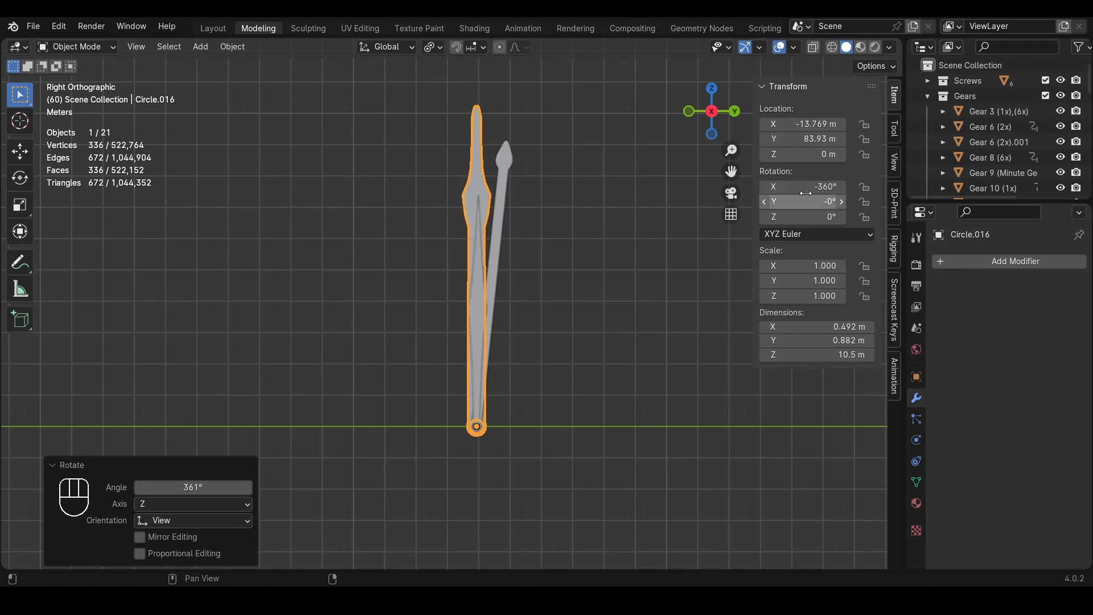
Multiply the seconds hand's X rotation by 60, giving -21600°, to test the hour hand's response
left_click(807, 189)
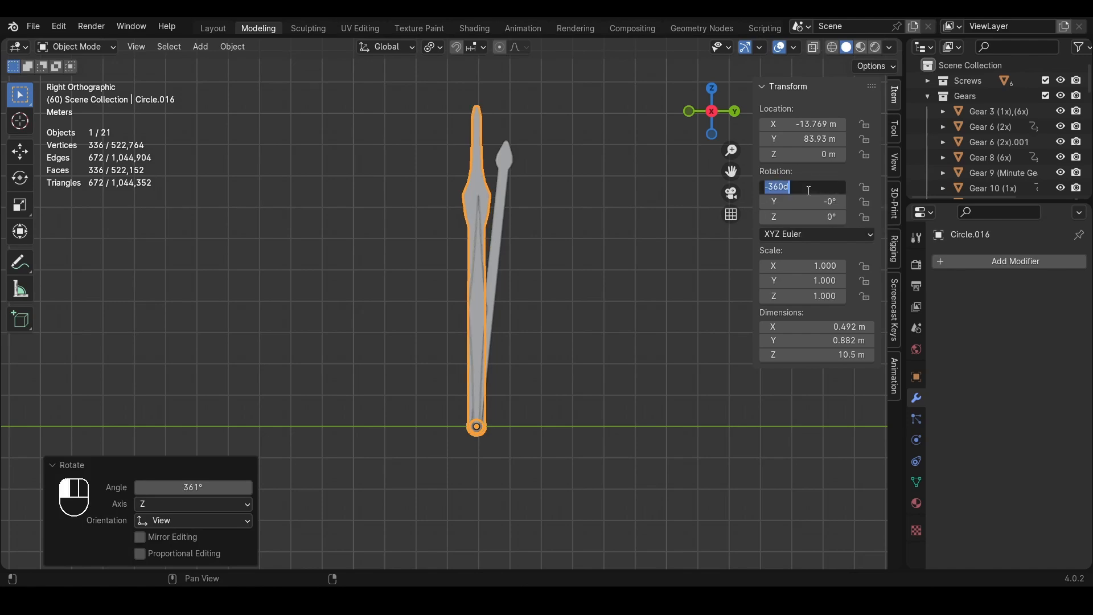
left_click(808, 190)
type("*60")
key("Return")
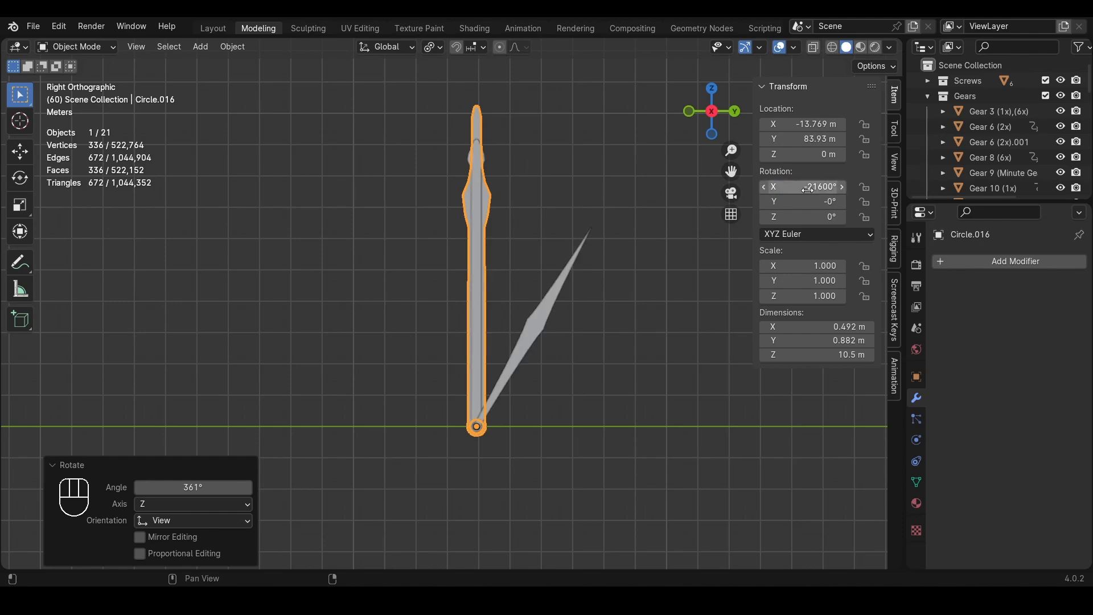
scroll(521, 312, "down", 5)
scroll(484, 358, "up", 3)
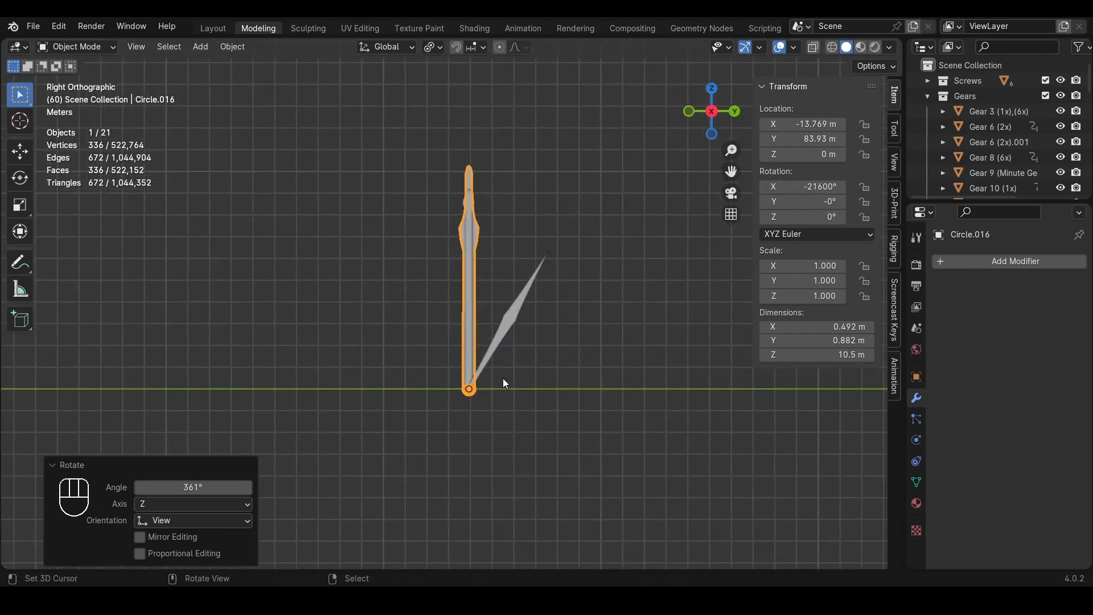
scroll(507, 407, "down", 8)
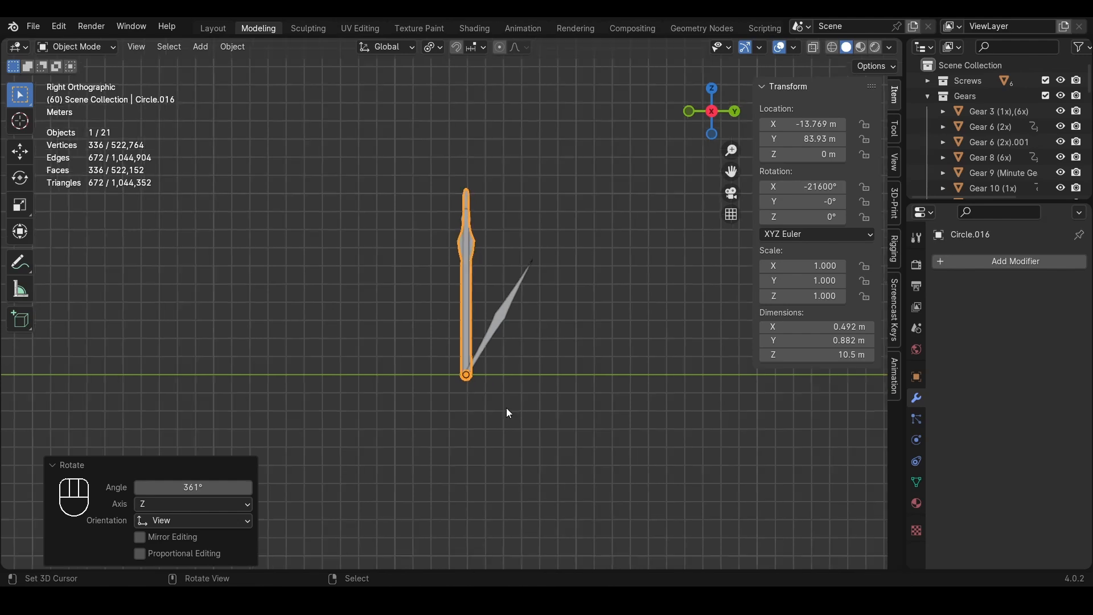
Select the seconds gear in the clock gear assembly and try rotating it
middle_click_drag(225, 360, 296, 370, "shift")
scroll(600, 333, "up", 6)
scroll(527, 300, "up", 4)
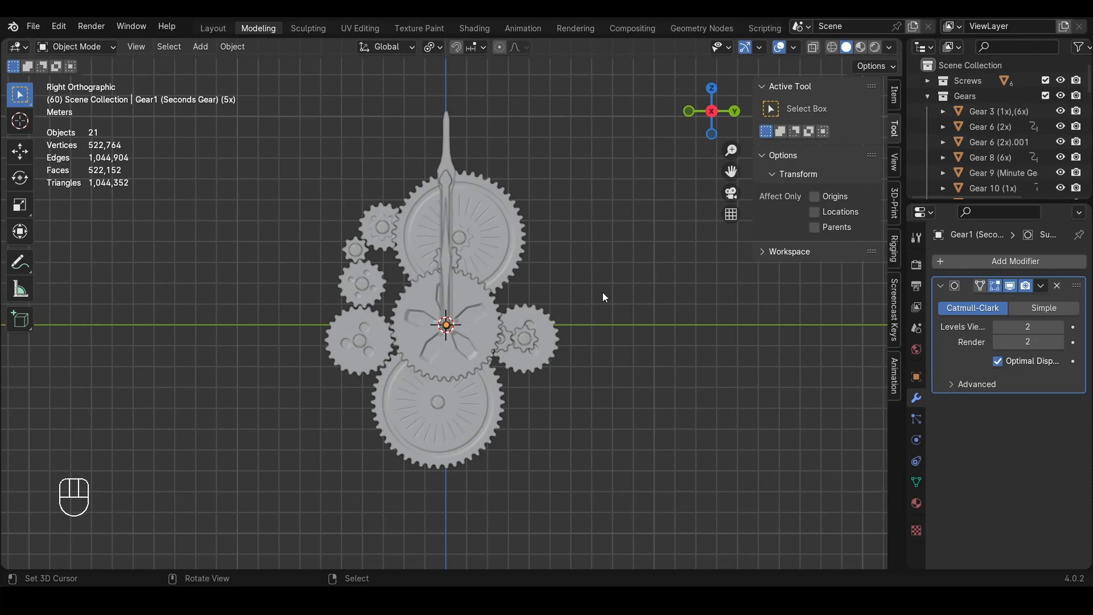
left_click(481, 320)
key("r")
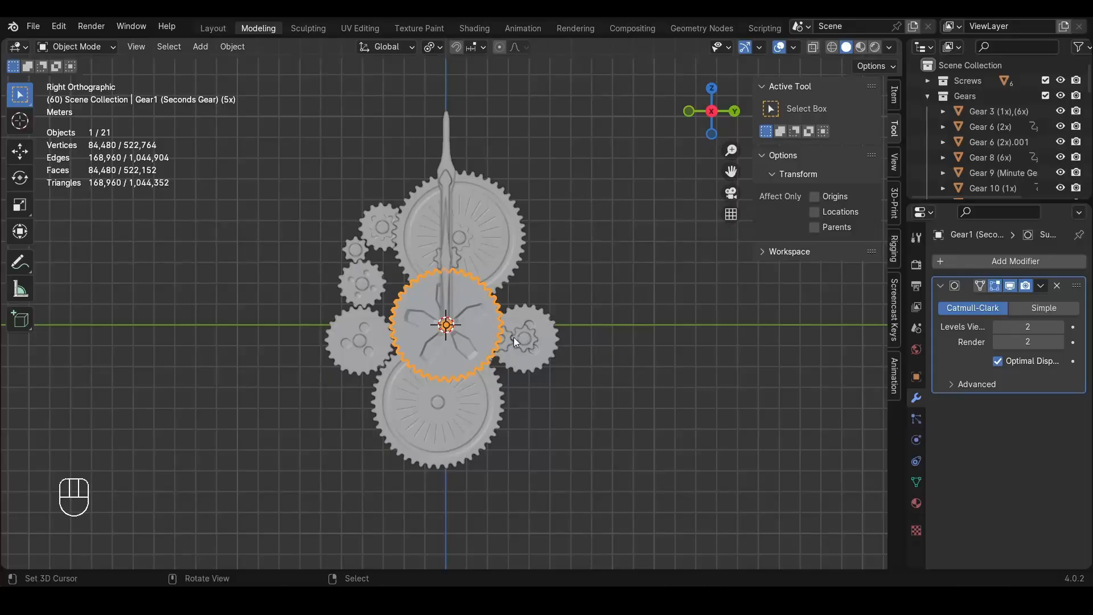
Add a 32-vertex mesh circle with 1 m radius at the world origin and rotate it 90° about the Y axis
key("shift+a")
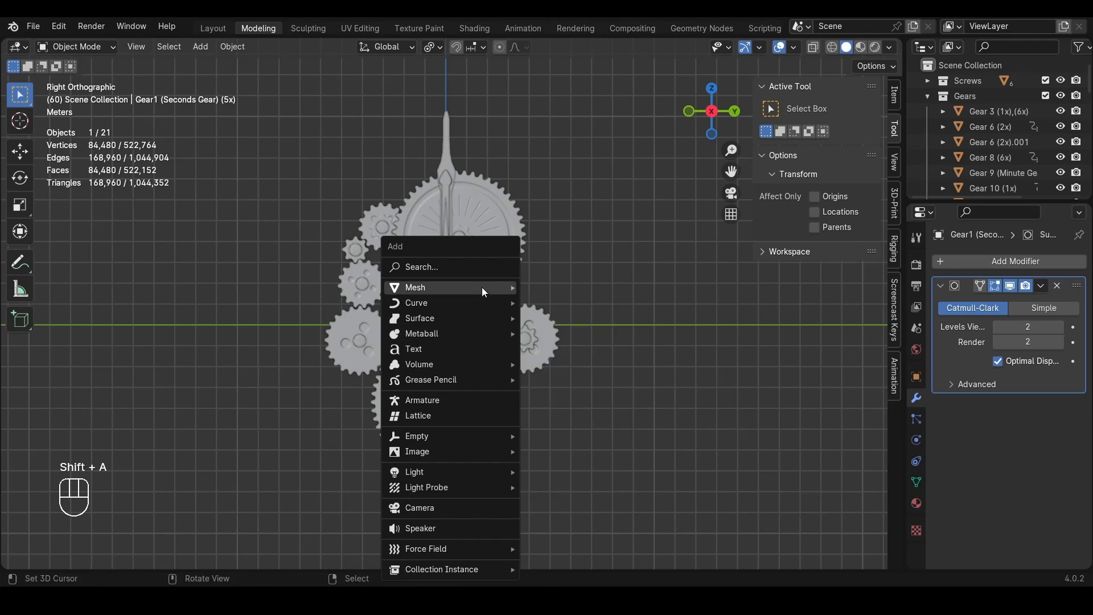
mouse_move(483, 288)
left_click(585, 318)
type("r")
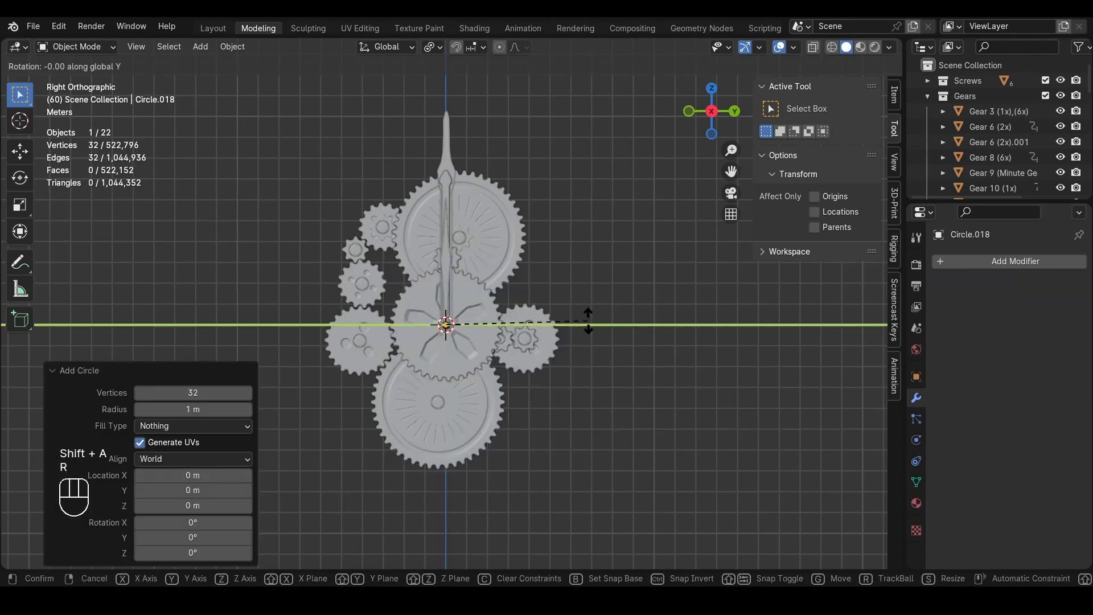
type("90")
key("Return")
Scale the circle by about 10 so it surrounds the gears and apply its scale
key("s")
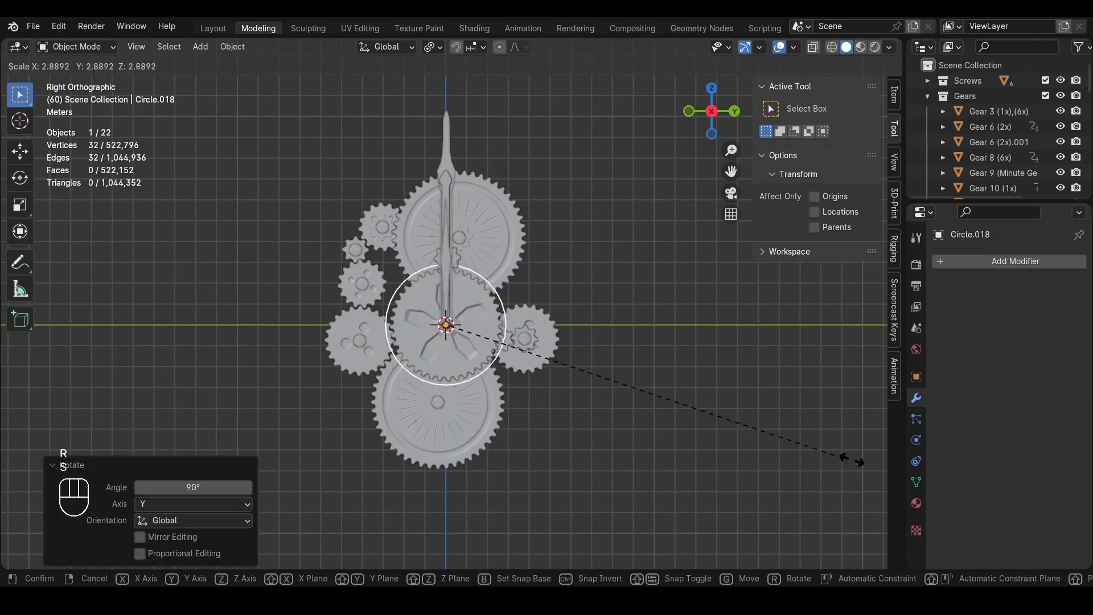
left_click(325, 504)
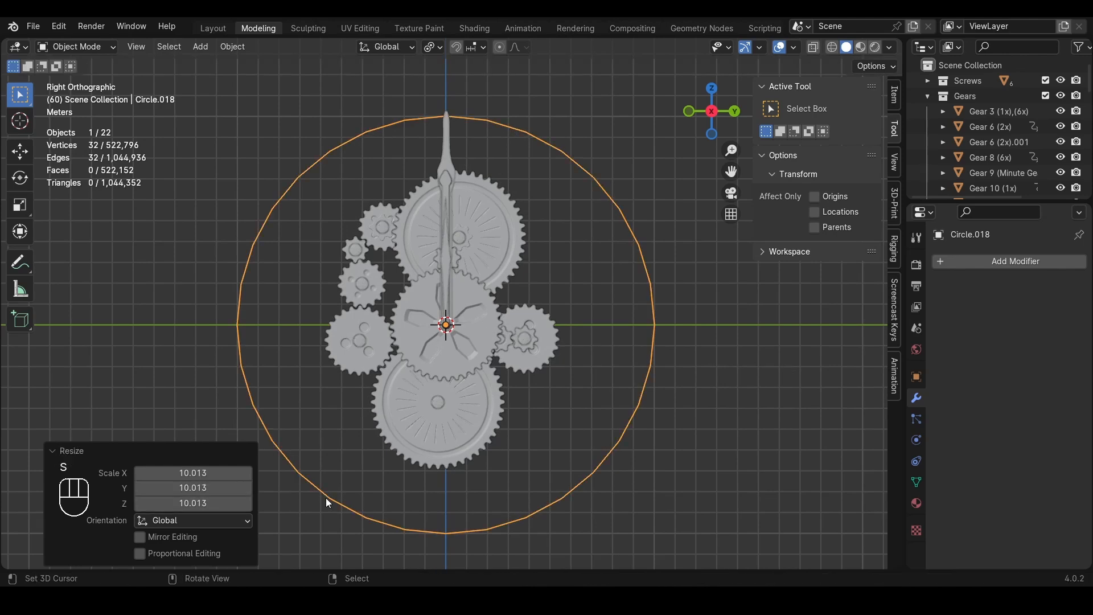
key("ctrl+a")
left_click(389, 389)
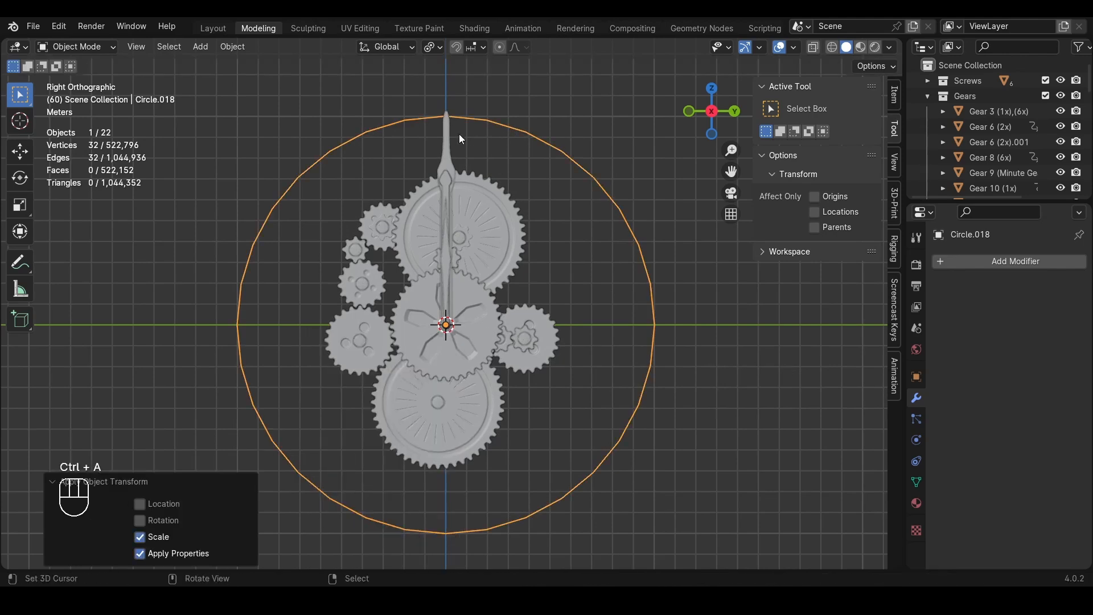
Move the circle's topmost vertex up about 2.7 m along Z in Edit Mode to form a pointer tip
key("Tab")
left_click(446, 116)
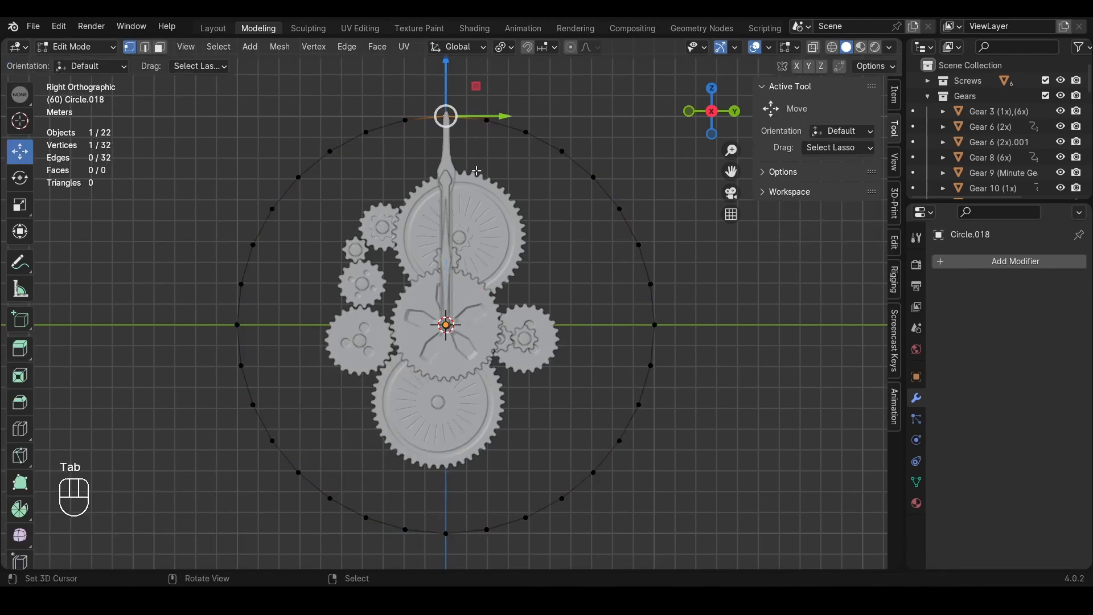
key("g")
left_click(479, 103)
scroll(413, 214, "down", 3)
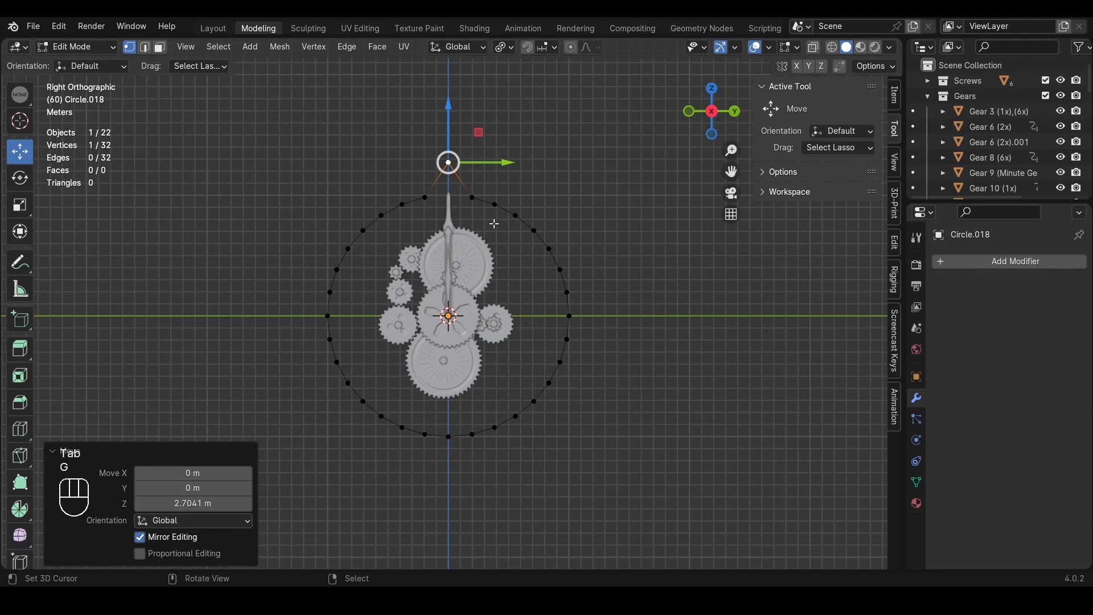
key("Tab")
scroll(453, 196, "up", 2)
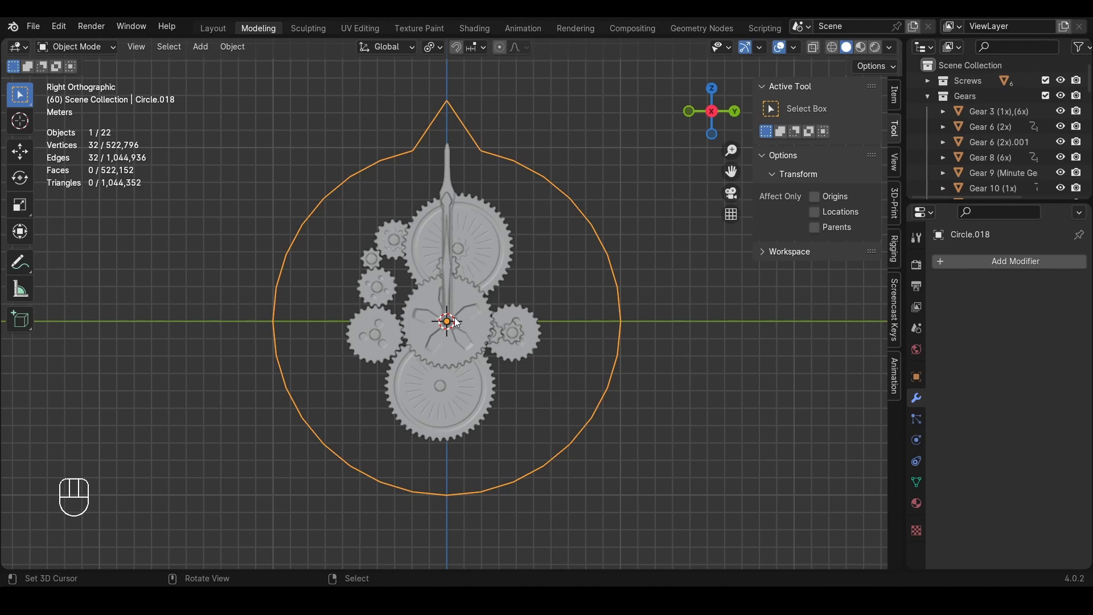
Copy the control circle's X rotation as a new driver and paste it onto the seconds gear's X rotation
left_click(473, 302)
left_click(893, 96)
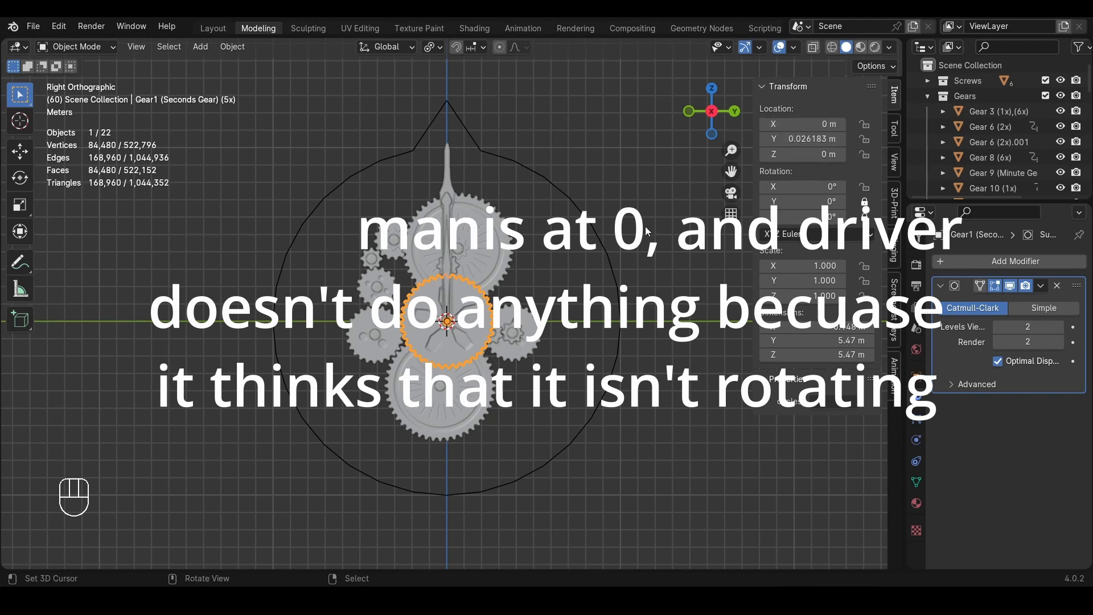
left_click(593, 231)
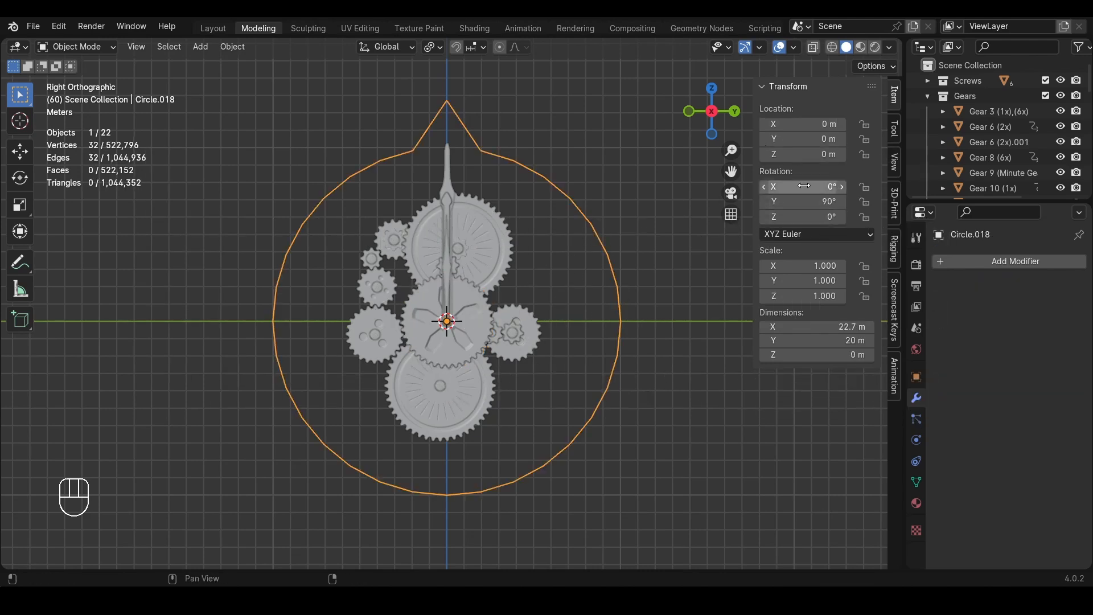
right_click(803, 187)
left_click(741, 412)
left_click(486, 306)
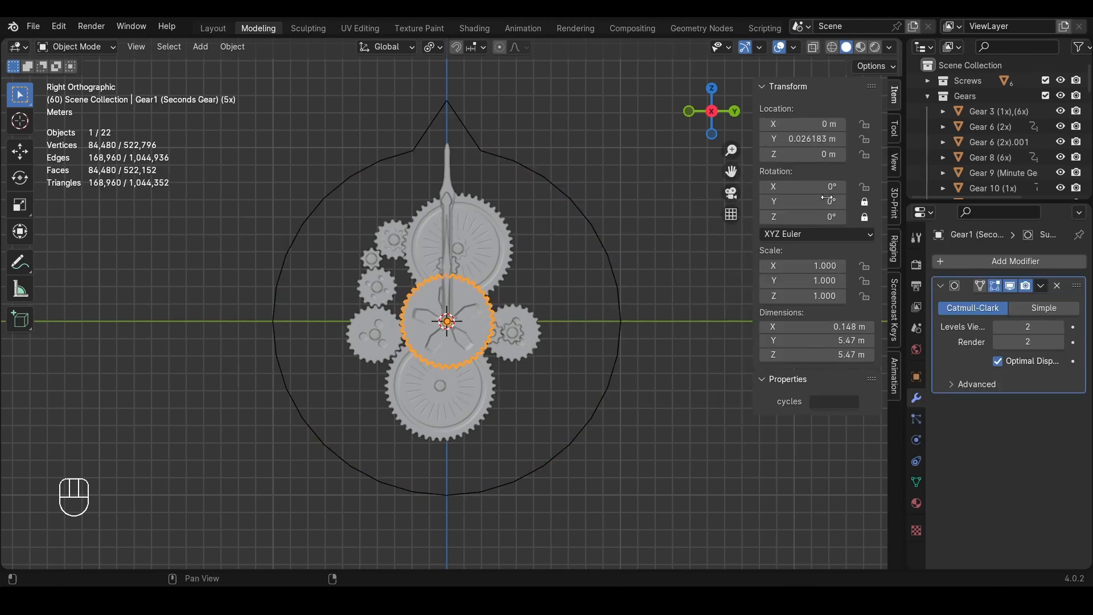
right_click(774, 188)
left_click(749, 105)
left_click(600, 213)
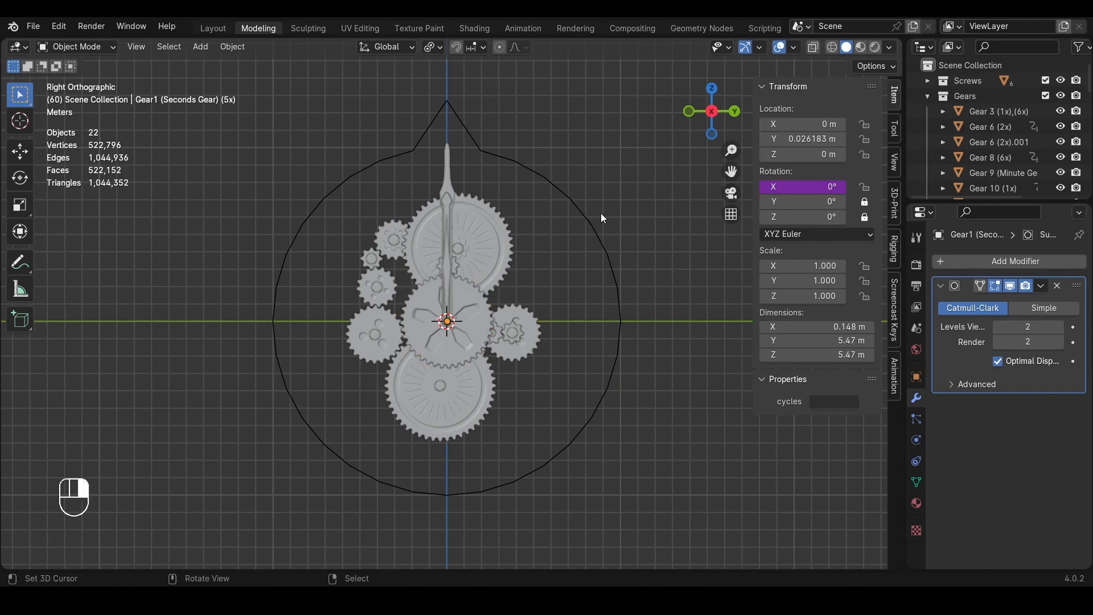
Try rotating the control circle and apply its rotation so all axes read 0°
left_click(578, 201)
key("r")
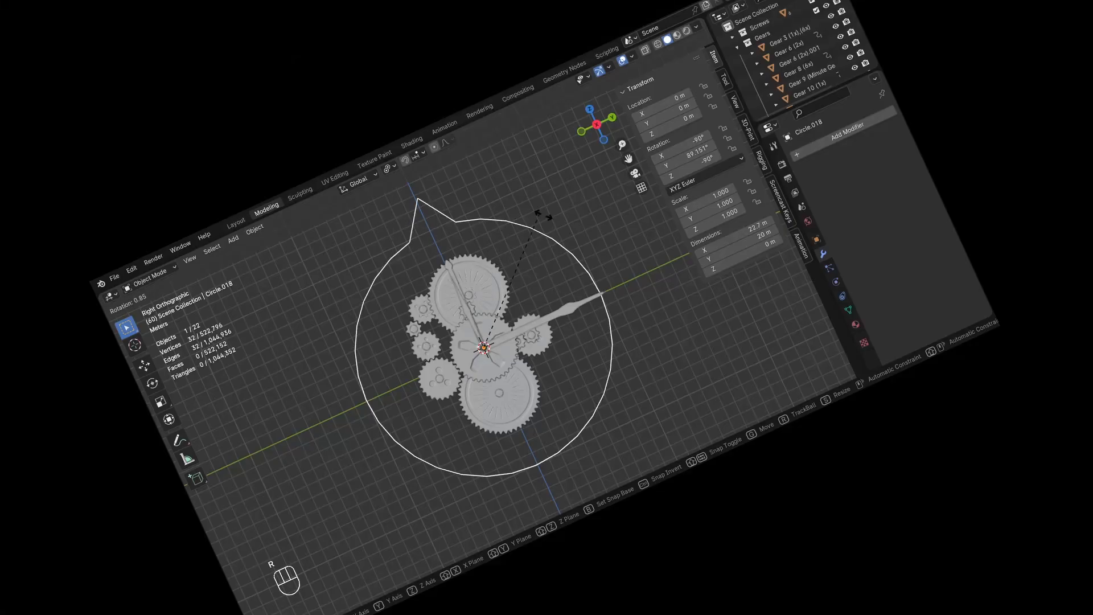
left_click(503, 335)
key("ctrl+a")
left_click(490, 286)
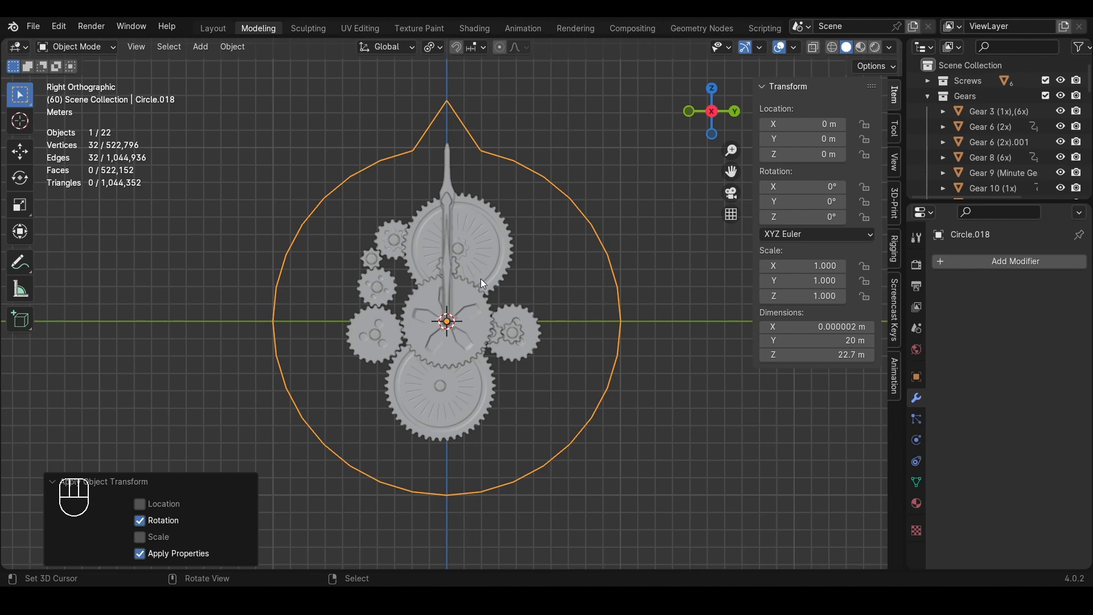
Copy the control circle's X rotation again as a new driver and paste it onto the seconds gear's X rotation
right_click(809, 187)
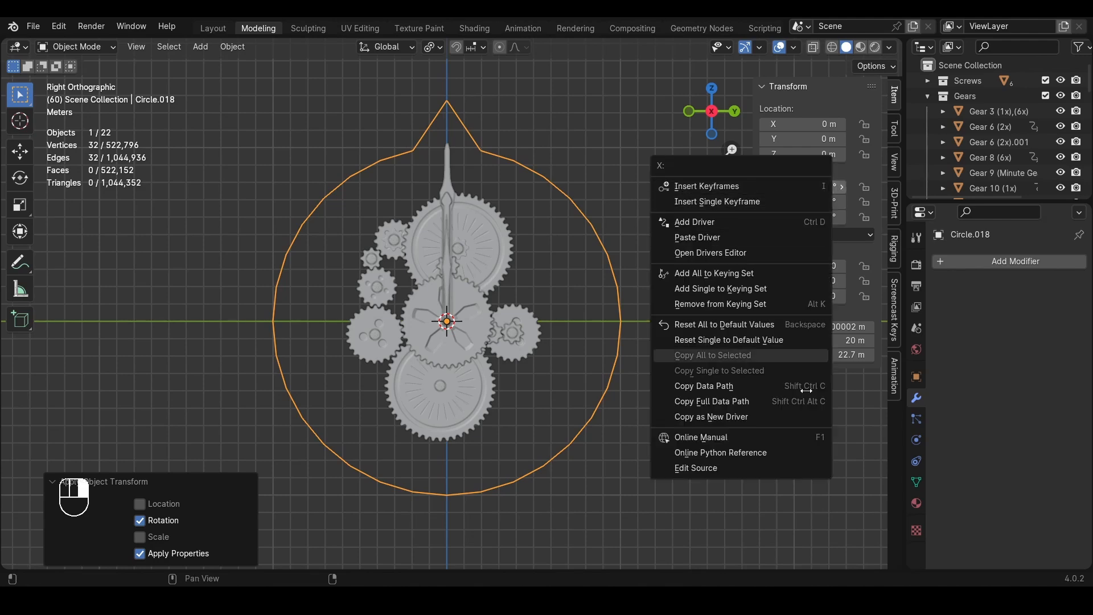
left_click(769, 422)
left_click(477, 318)
right_click(831, 191)
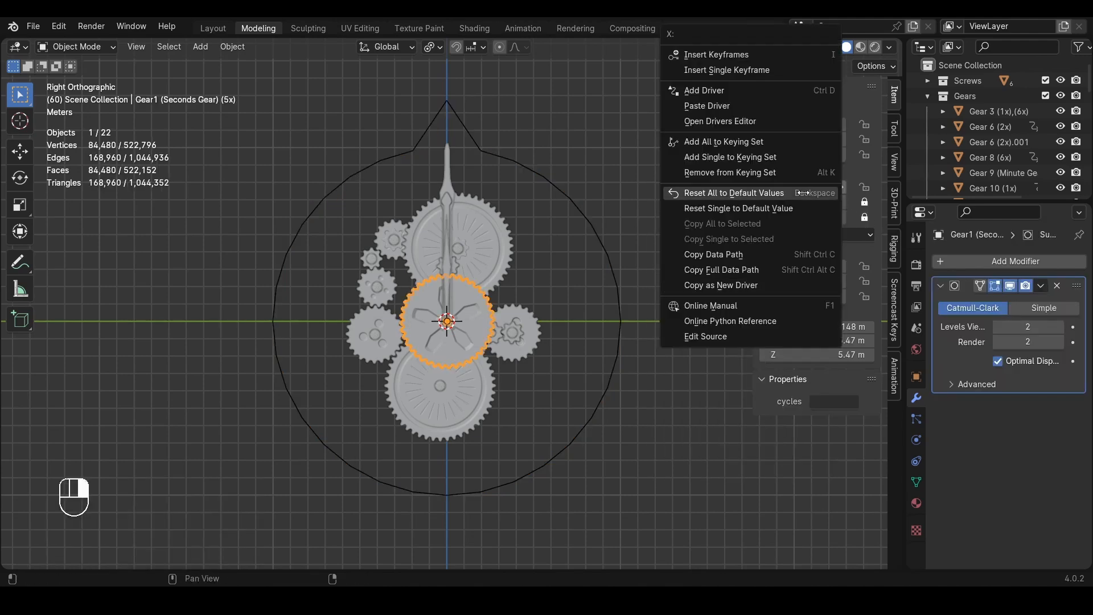
Trial-rotate the control circle to test the seconds gear's driver, cancelling the rotation
left_click(529, 166)
key("r")
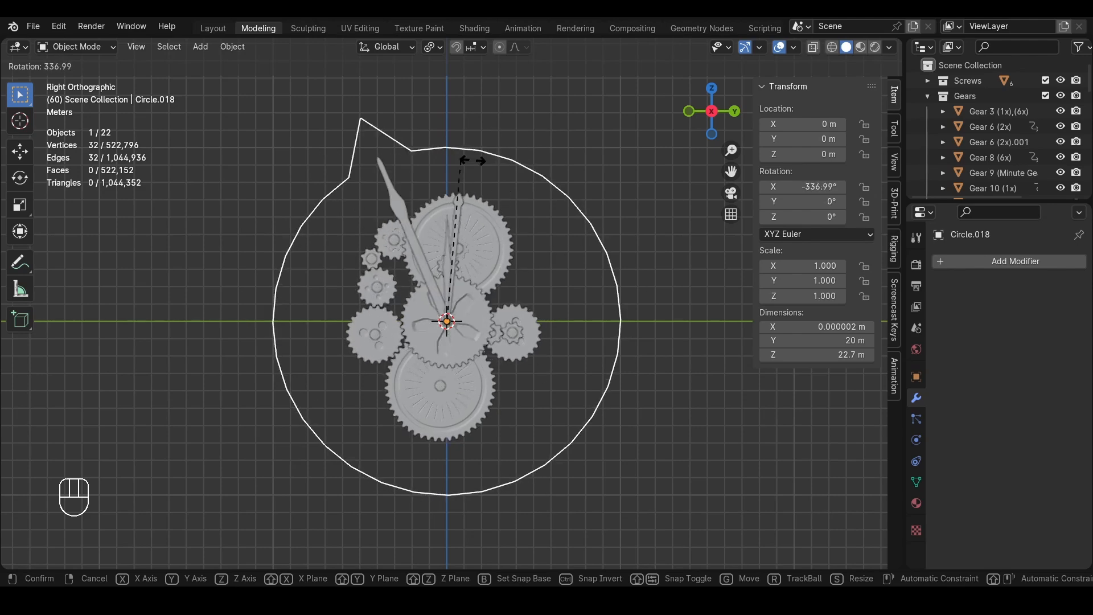
right_click(504, 193)
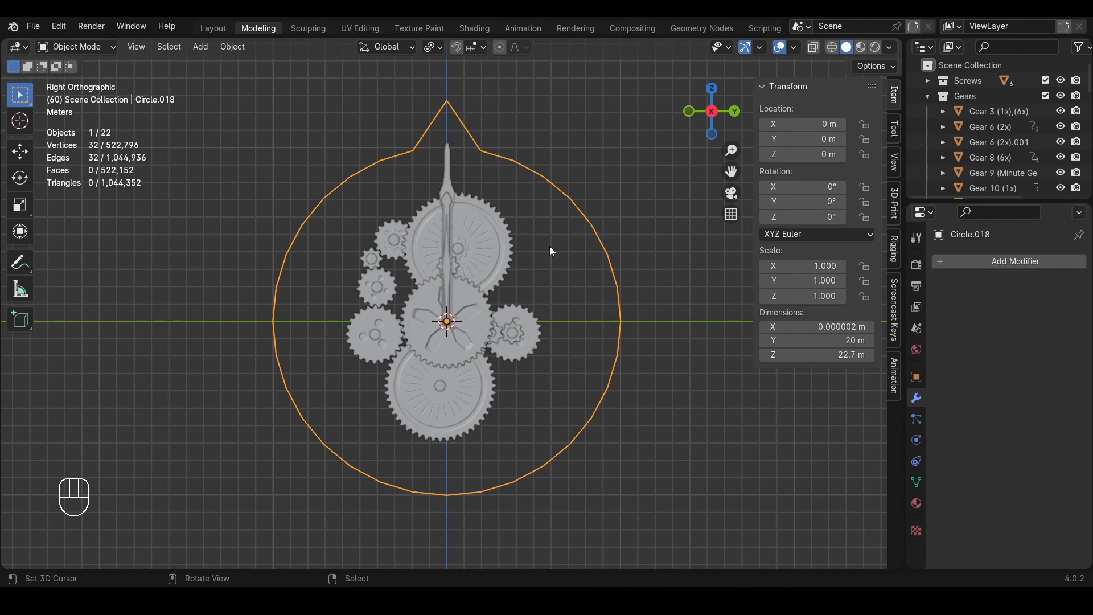
Add a new custom property to the control circle's object data
left_click(914, 379)
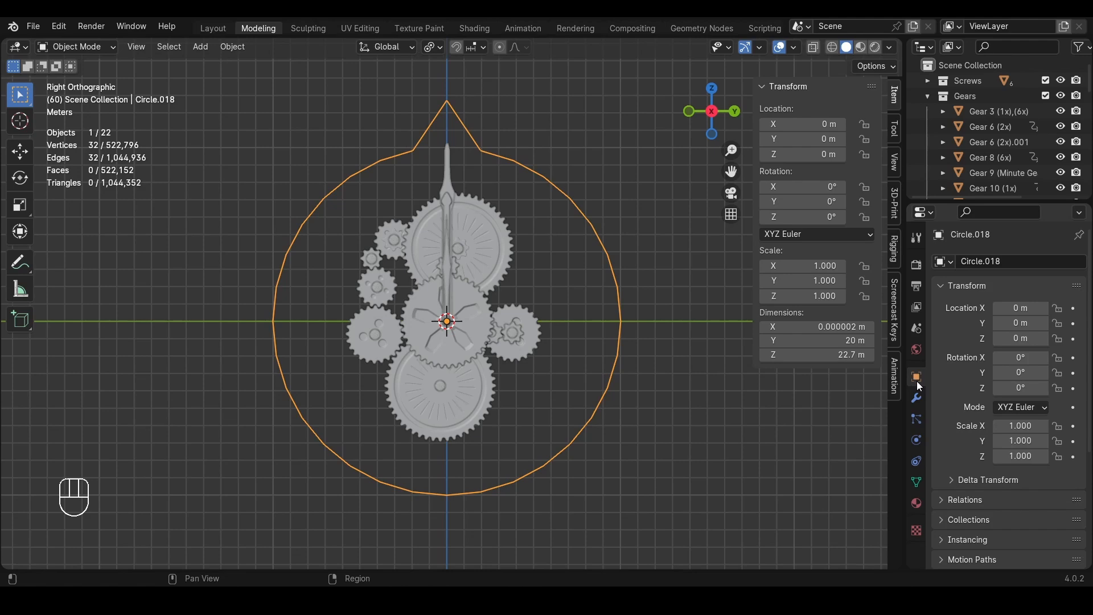
scroll(1004, 398, "down", 8)
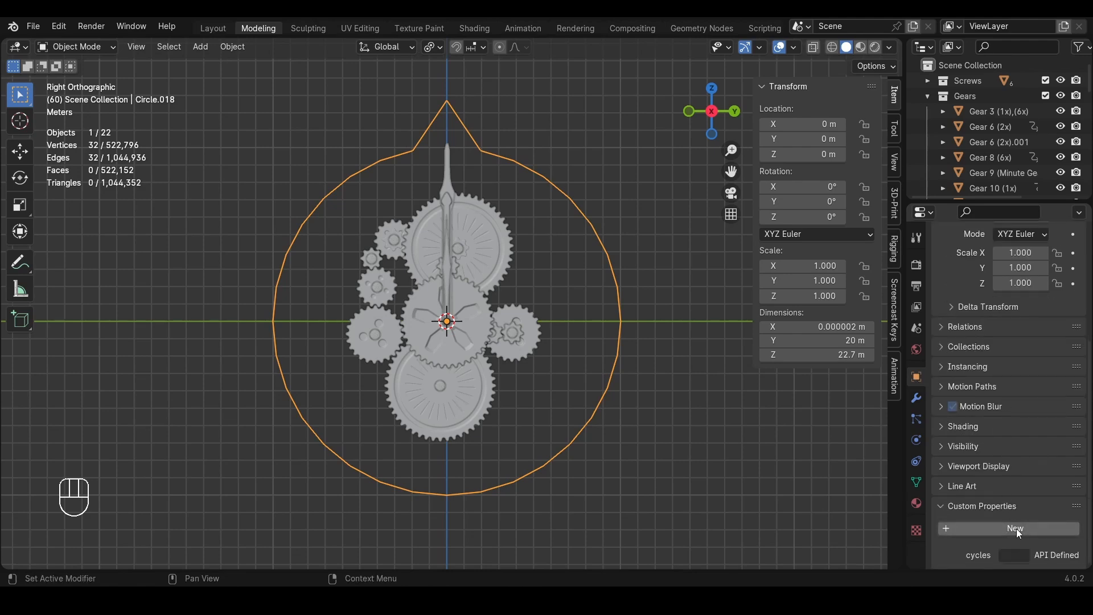
left_click(1016, 528)
scroll(991, 436, "down", 1)
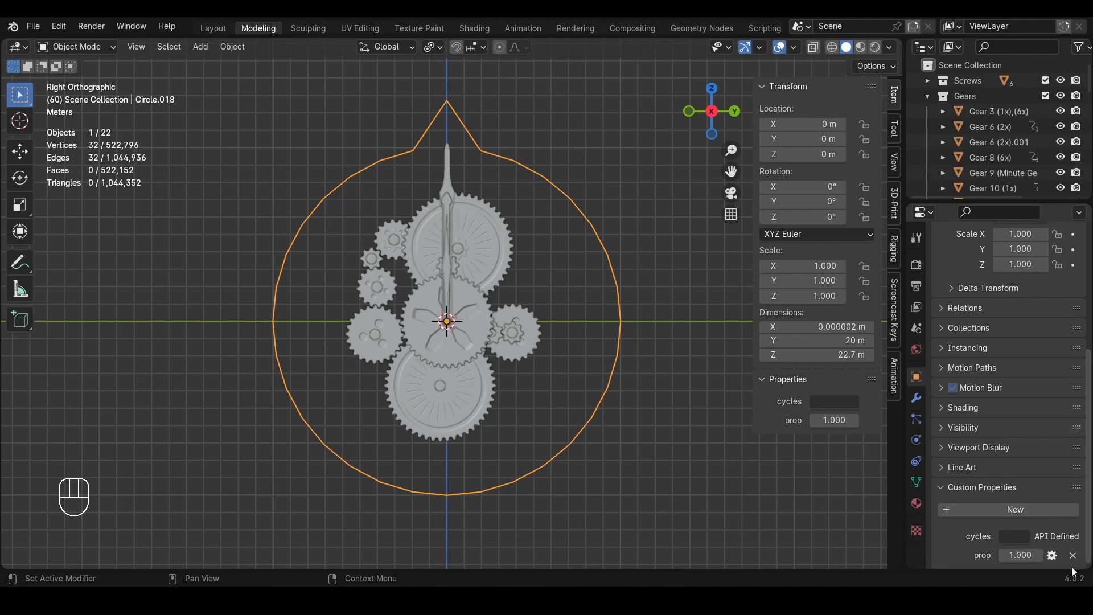
Edit the control circle's new custom property and name it Clock
left_click(1051, 555)
left_click(995, 349)
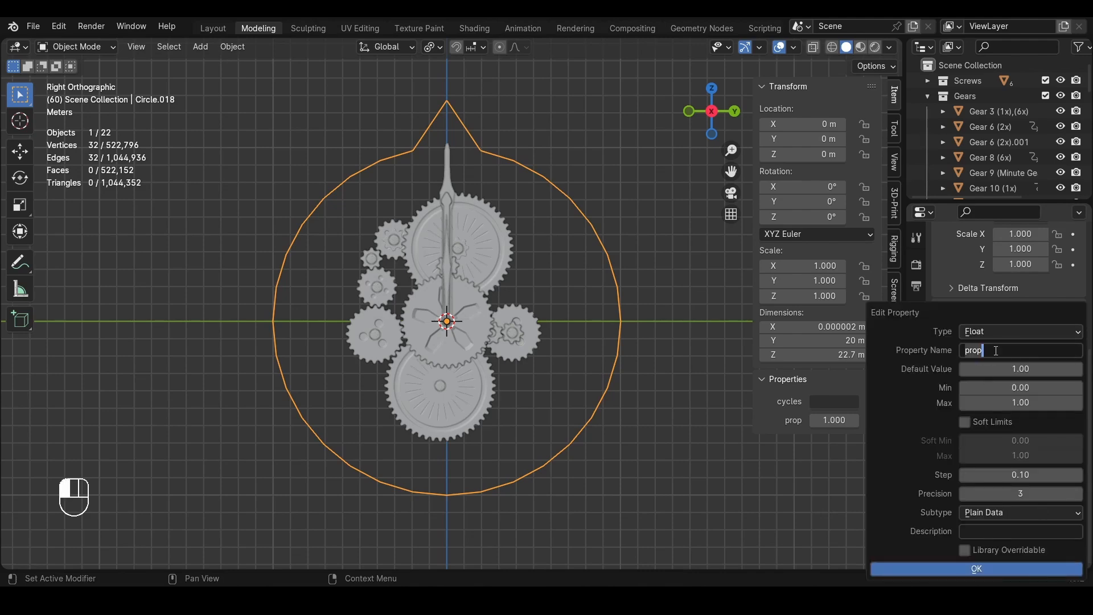
type("CLO")
key("BackSpace")
key("BackSpace")
type("lock")
key("Return")
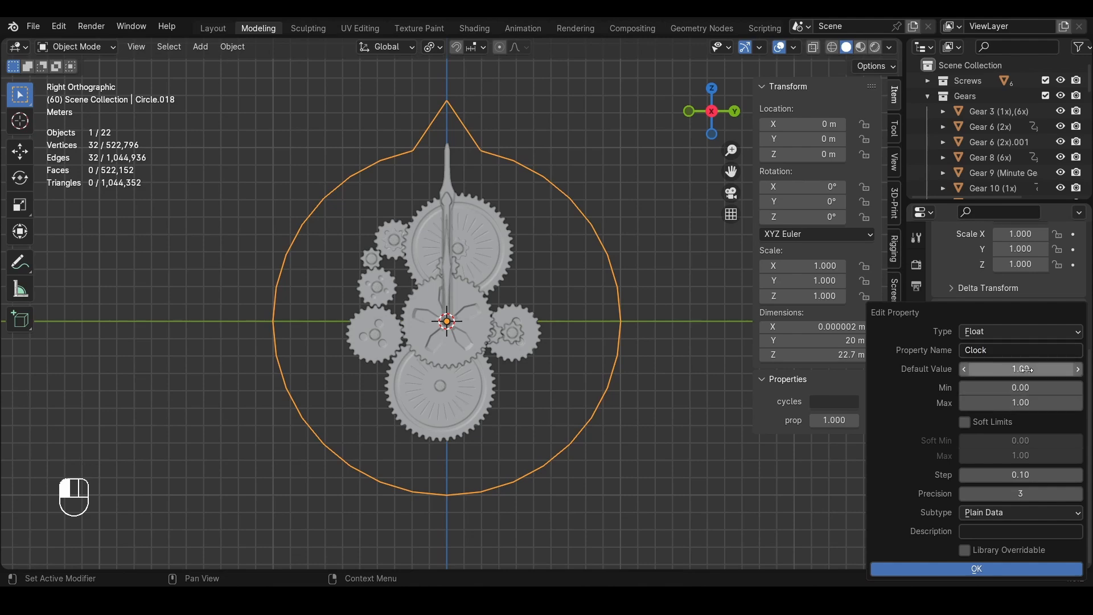
Configure the Clock property as an Integer with maximum 2 and default value 0, enable Library Overridable, and apply the settings
left_click(1014, 331)
left_click(1015, 379)
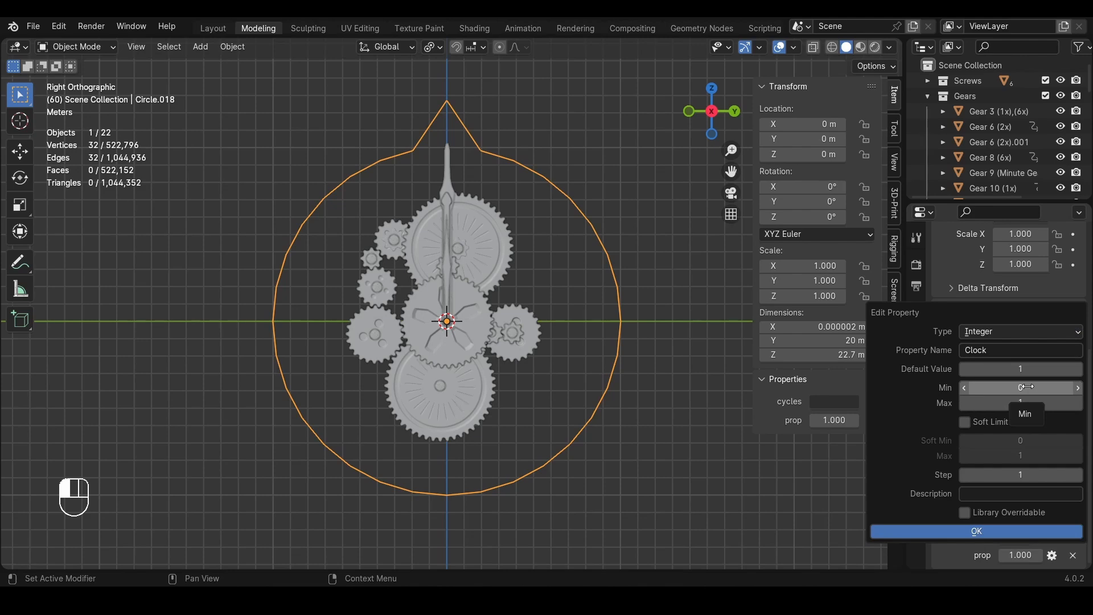
left_click(1014, 404)
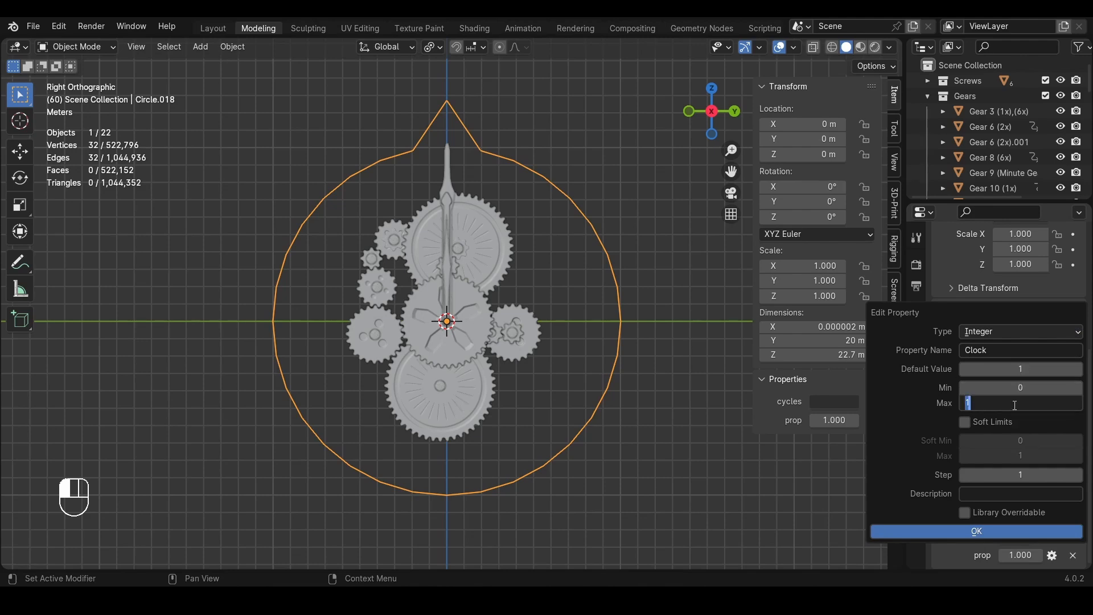
type("2")
key("Return")
left_click(1042, 369)
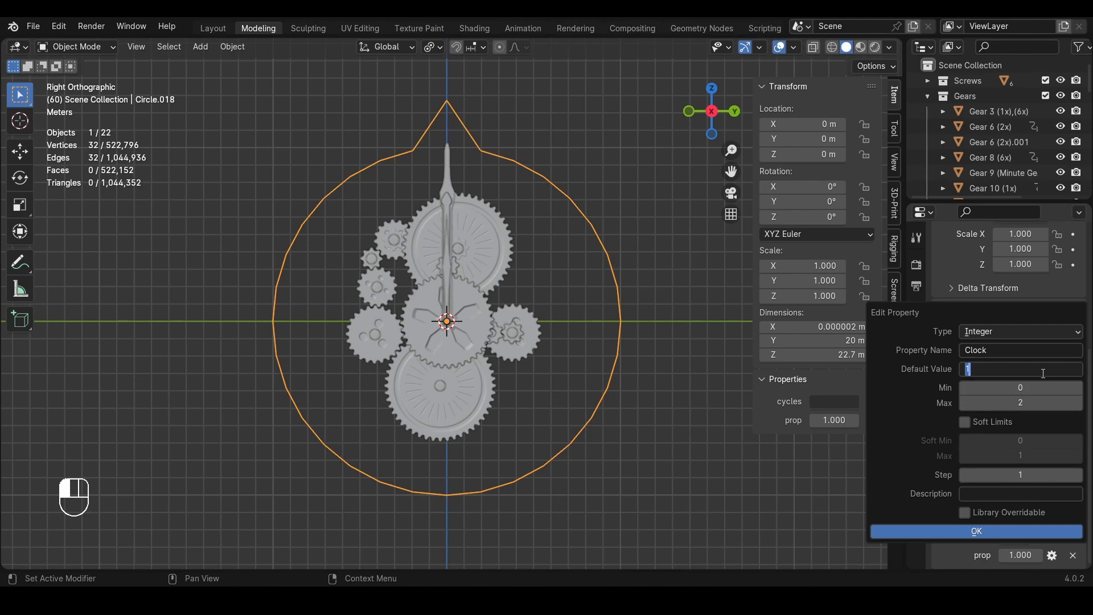
type("0")
key("Return")
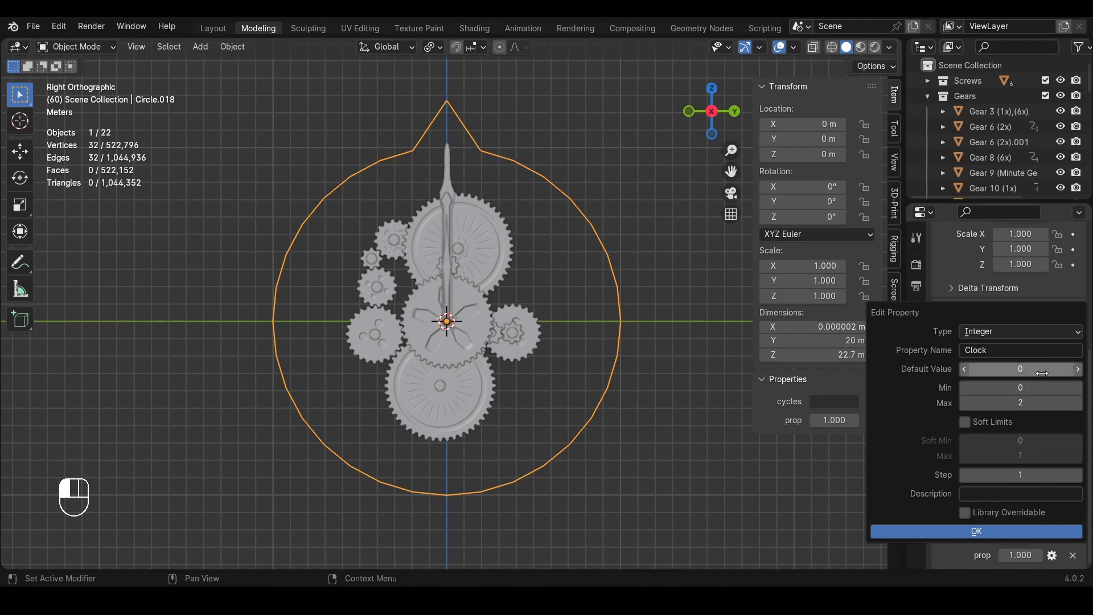
left_click(964, 513)
left_click(945, 531)
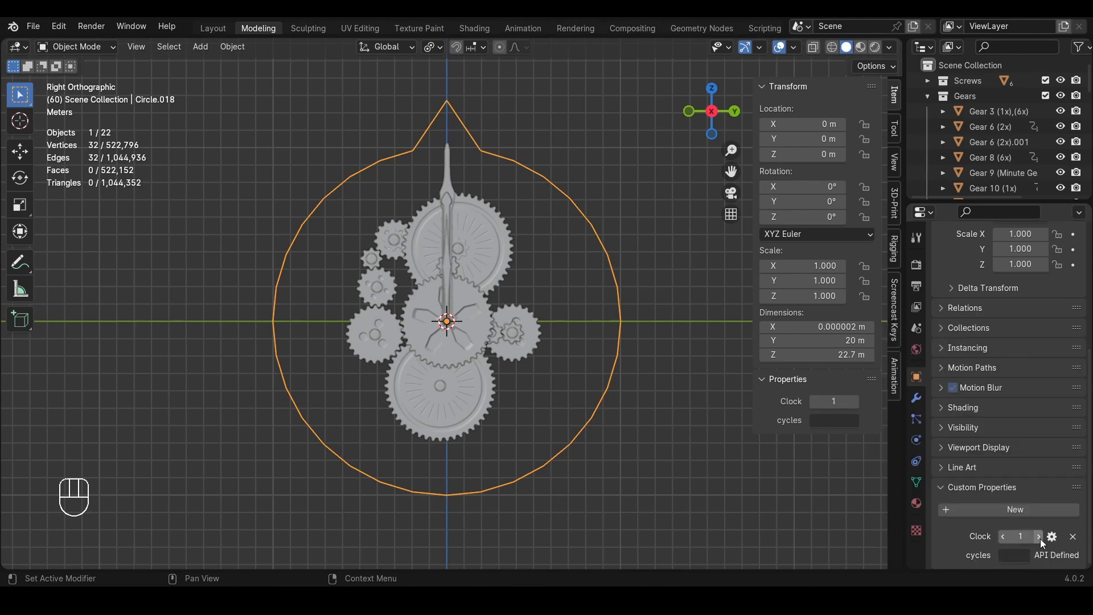
Set the control circle's Clock value to 0 and copy that property's data path
left_click(816, 401)
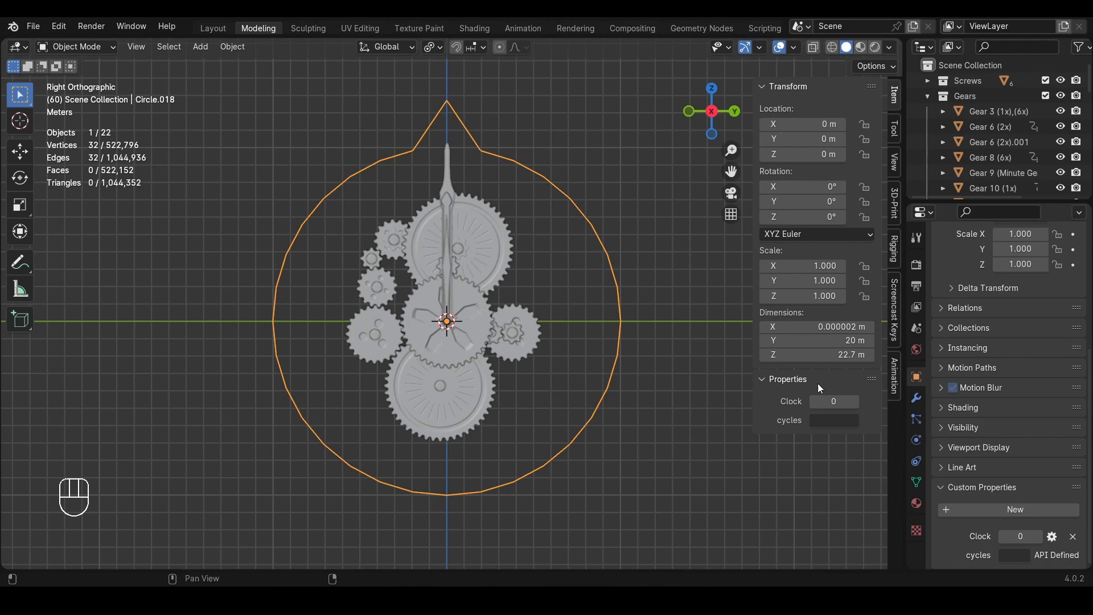
right_click(834, 402)
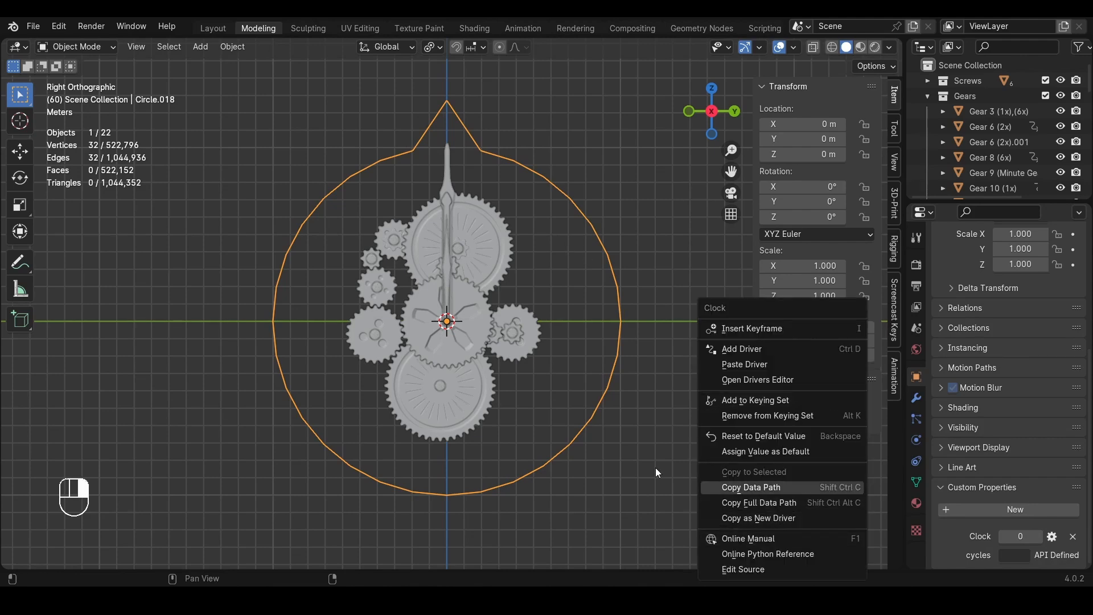
right_click(834, 402)
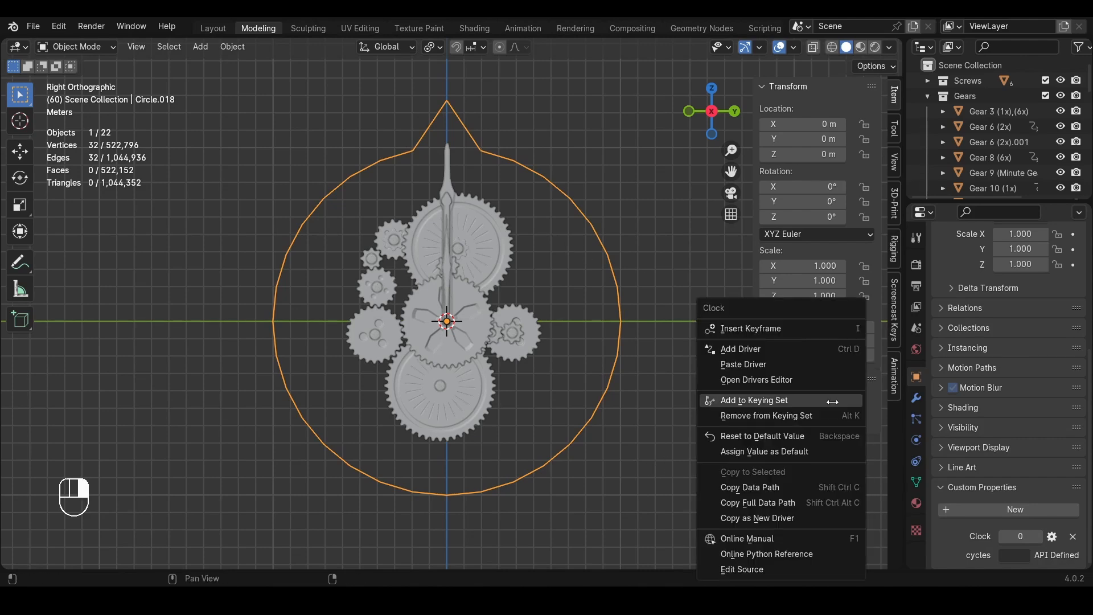
left_click(796, 488)
Open the driver on the seconds gear's X rotation for editing and set its type to Scripted Expression
left_click(479, 326)
right_click(809, 187)
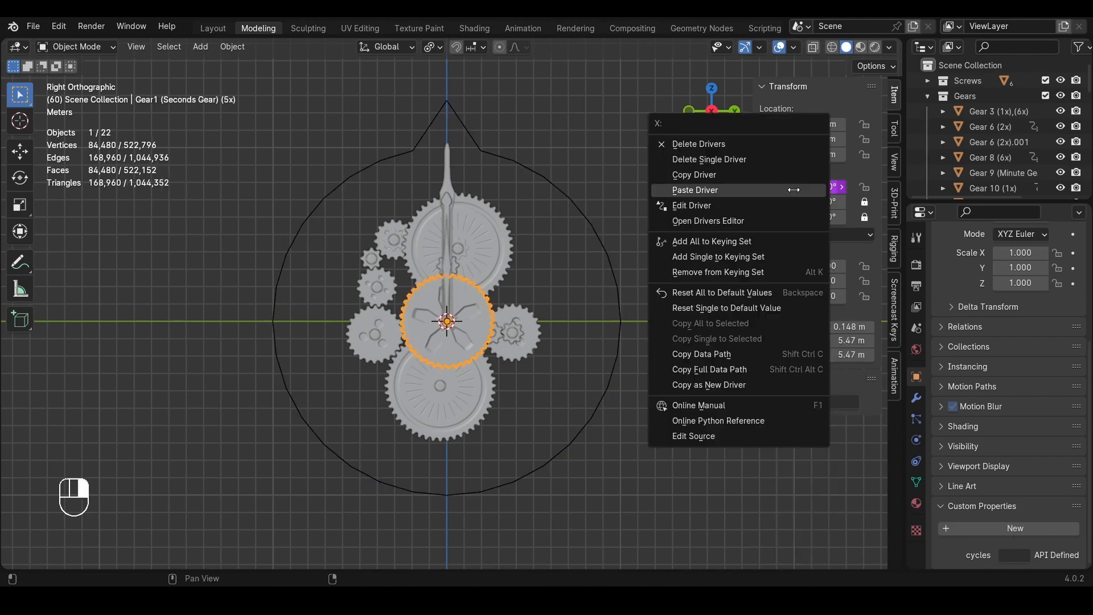
left_click(736, 210)
left_click(725, 228)
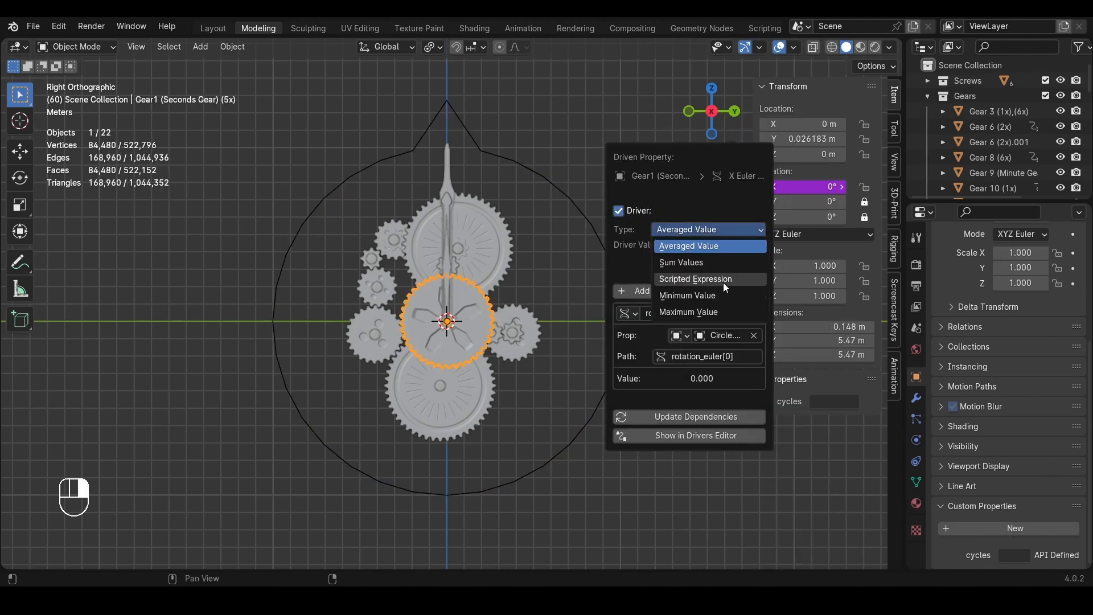
left_click(723, 283)
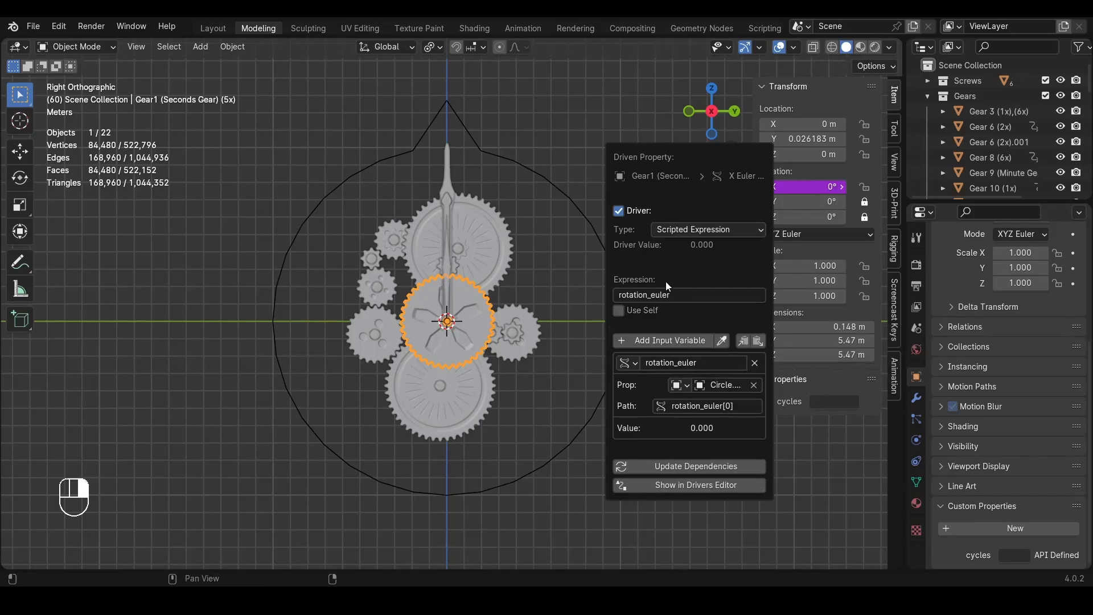
Add a second input variable to the seconds gear's driver, targeting the control circle with the path ["Clock"]
left_click(683, 341)
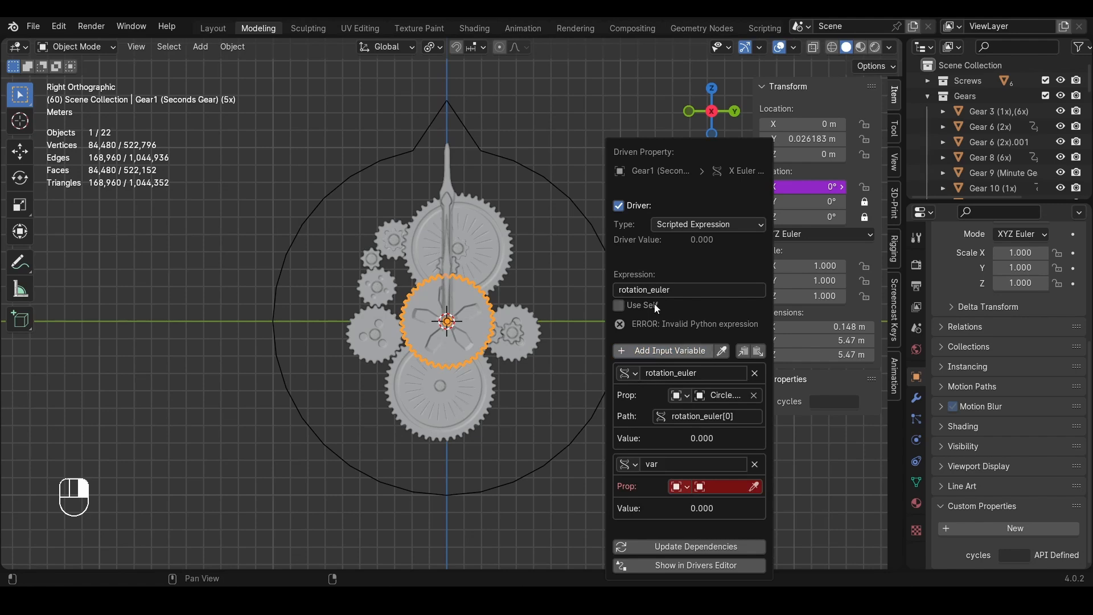
left_click(753, 486)
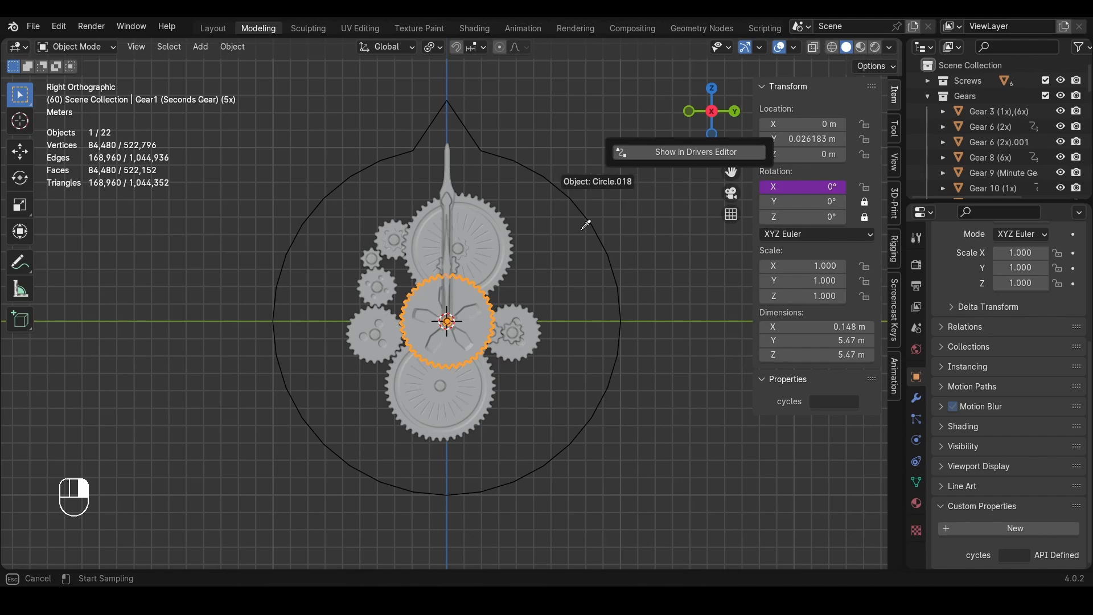
left_click(608, 263)
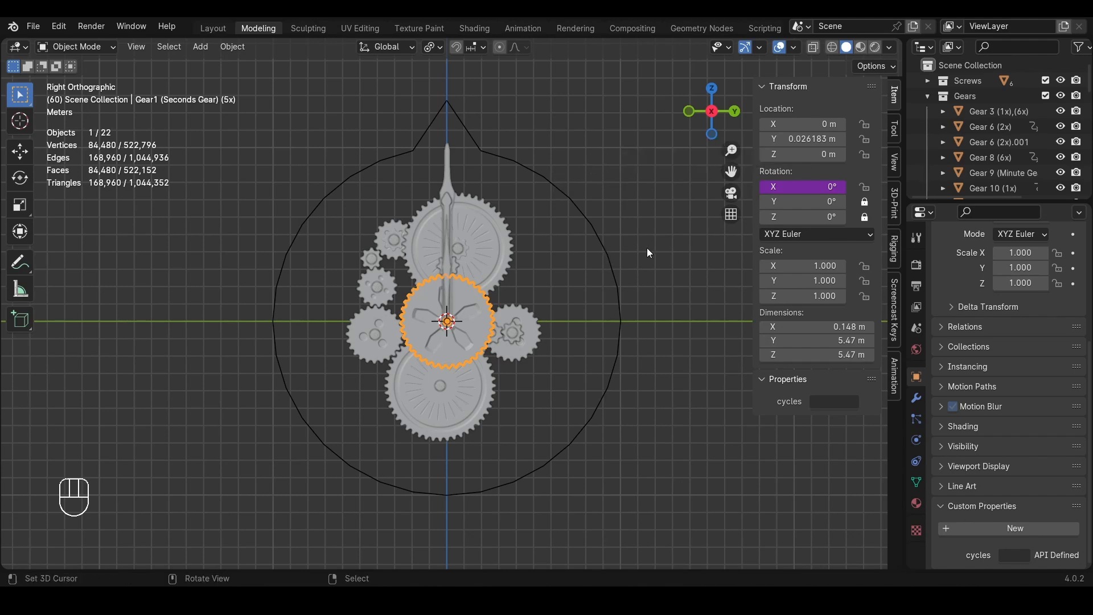
right_click(770, 187)
left_click(742, 189)
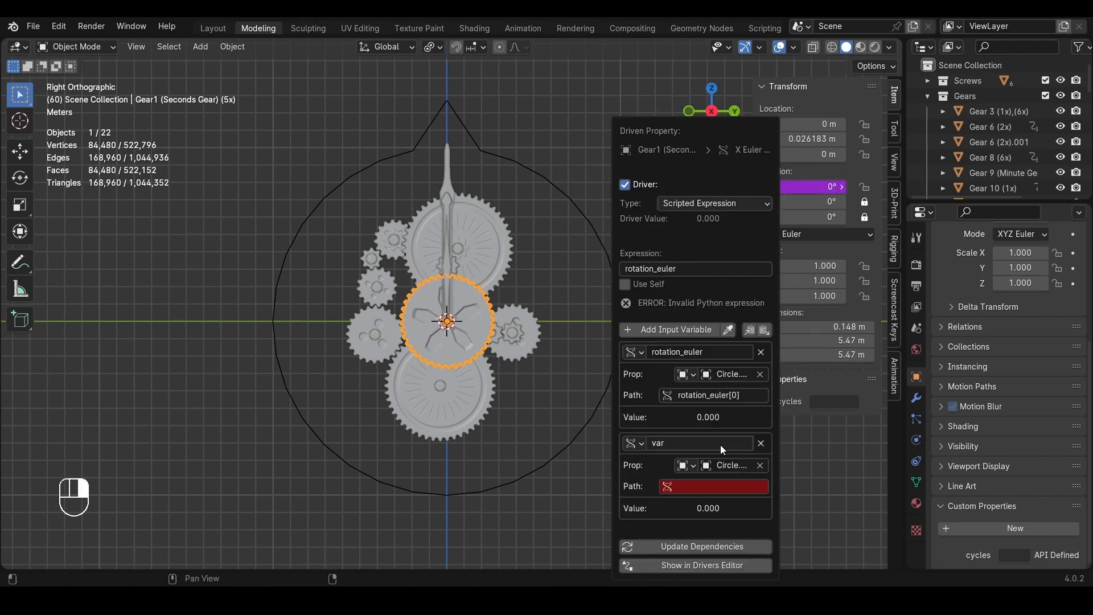
left_click(718, 481)
key("ctrl+v")
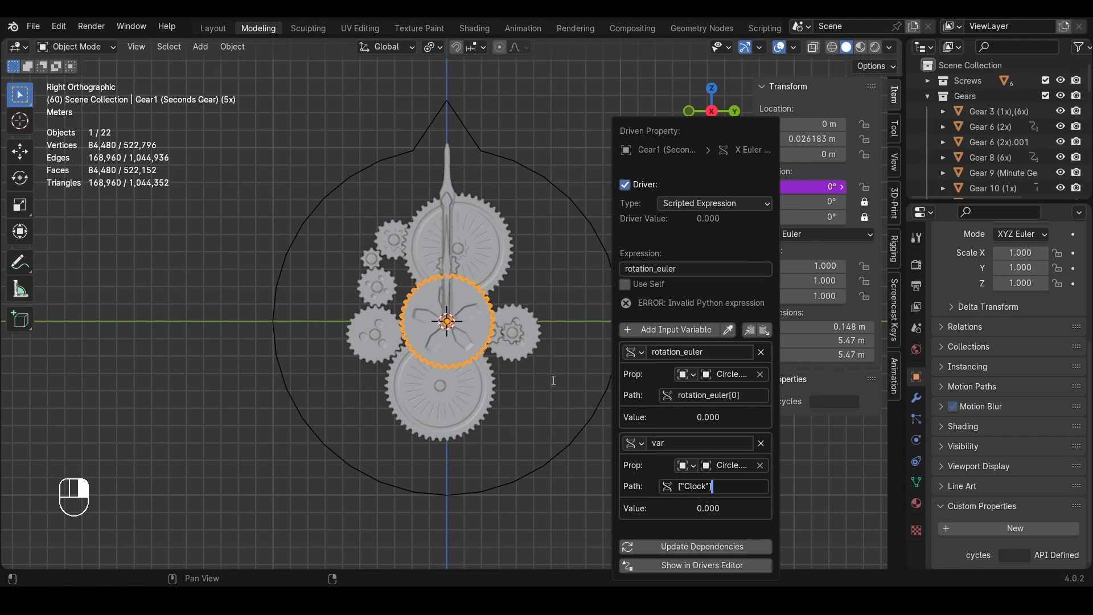
key("Return")
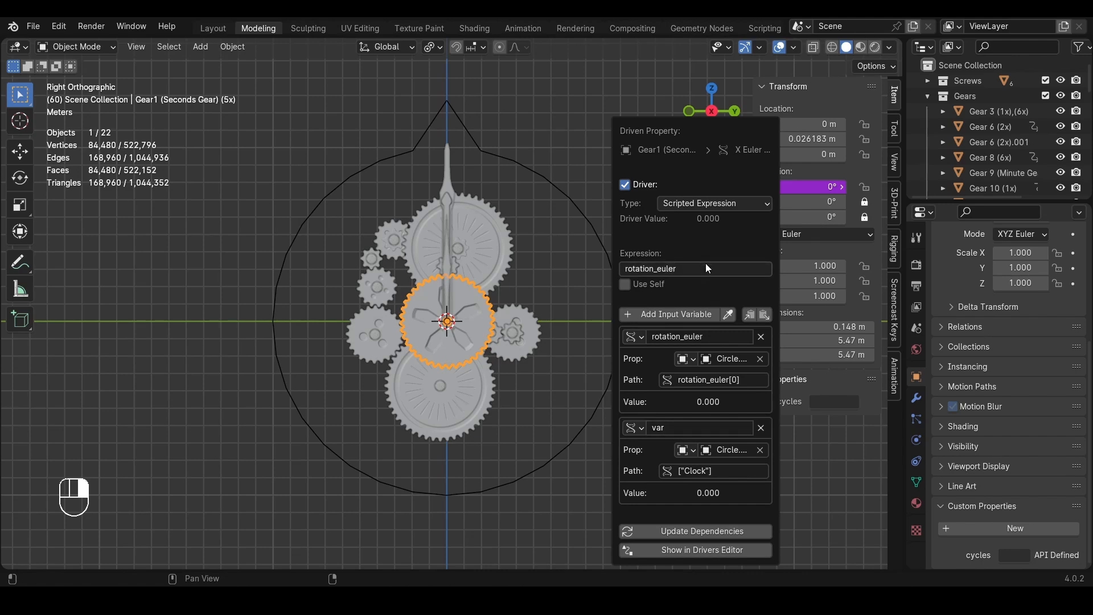
Extend the seconds gear's driver expression to "rotation_euler/60 if"
left_click(699, 268)
left_click(698, 266)
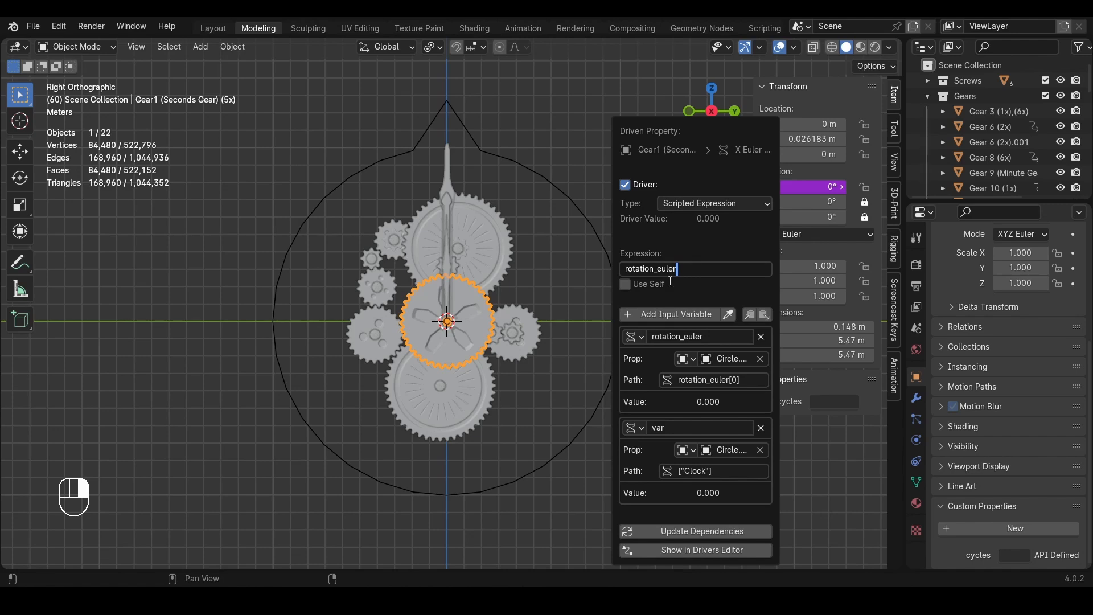
type("/60 if")
key("Return")
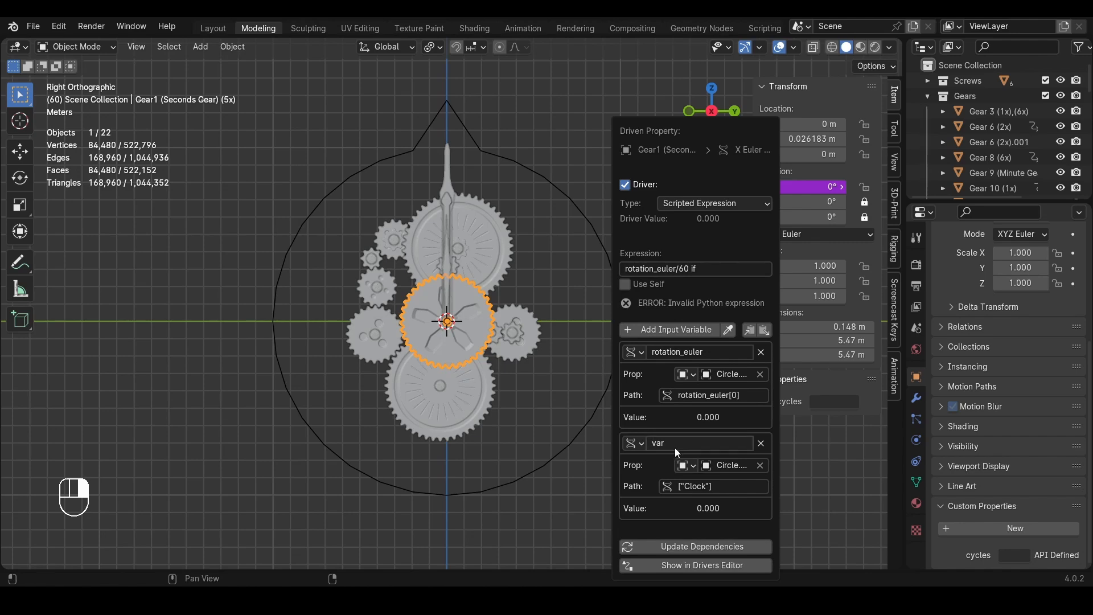
Rename the driver's second input variable from var to Clock
left_click(676, 443)
type("Clock")
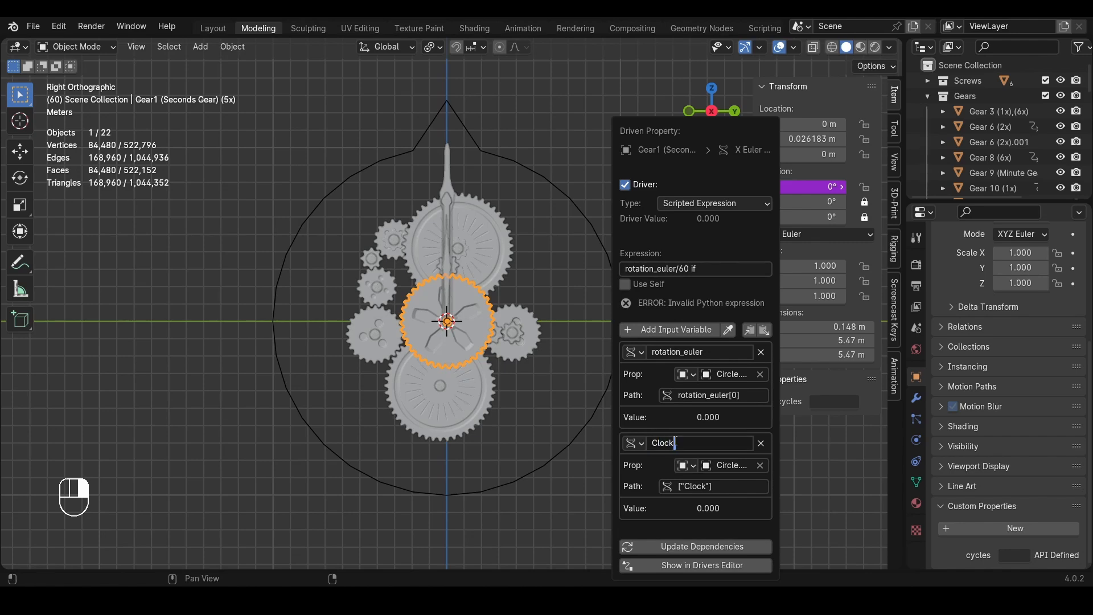
key("Return")
Add the Clock == 1 condition and change the division to multiplication, making the expression "rotation_euler*60 if Clock == 1 else ("
left_click(715, 264)
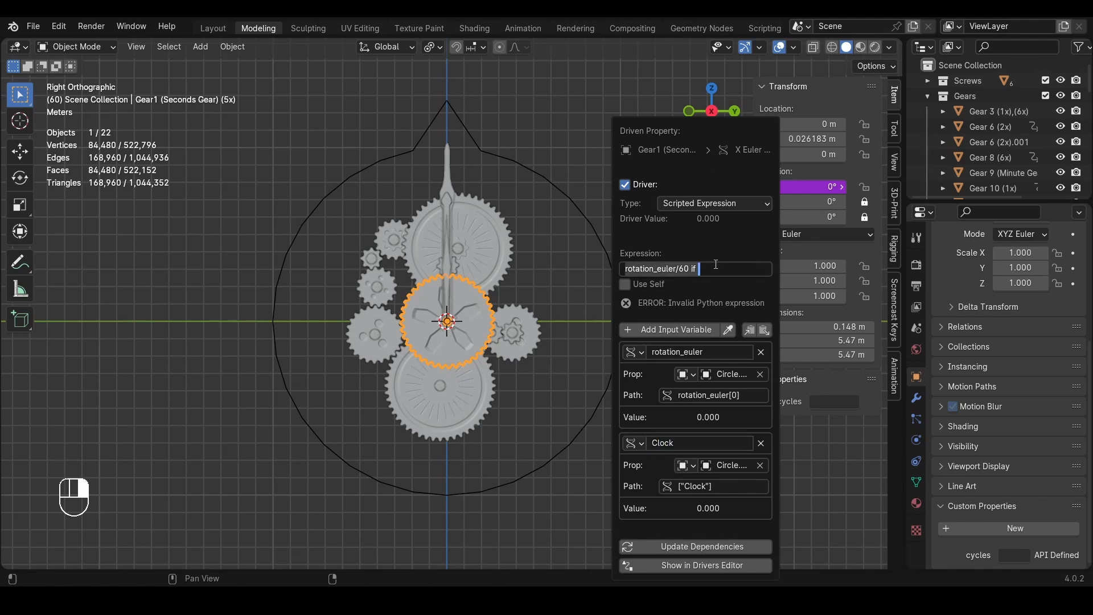
left_click(726, 268)
type("Clock ==")
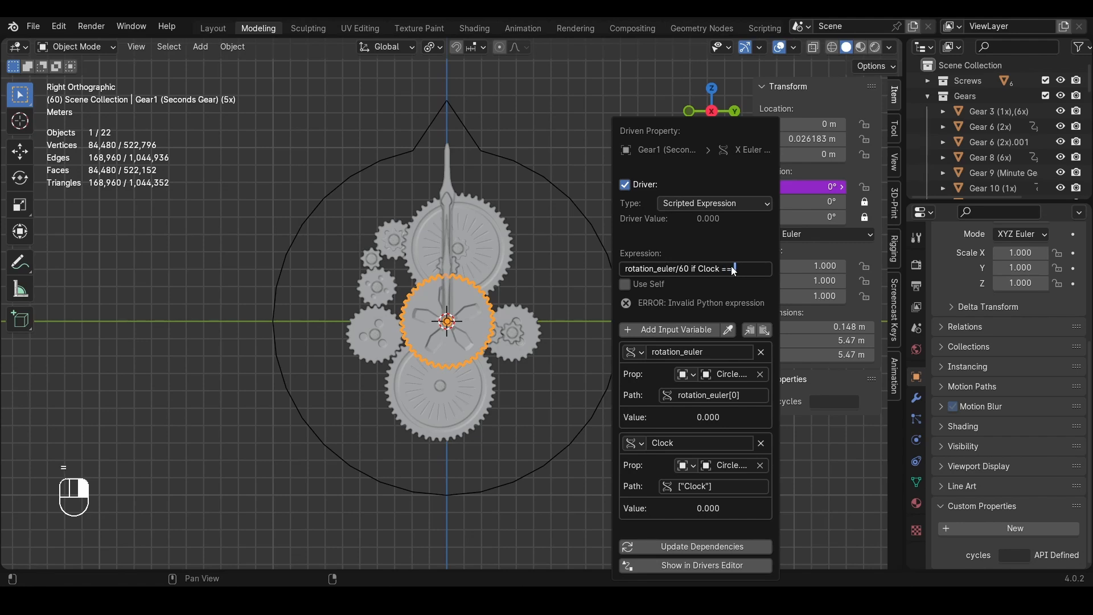
type("1")
type("else (")
double_click(681, 269)
key("BackSpace")
type("(")
key("BackSpace")
type("*")
Complete the bracketed part of the driver expression with a copy of the first term: "rotation_euler*60*12 if Clock == 2 else rotation_euler)"
key("ctrl+c")
left_click(761, 272)
key("ctrl+v")
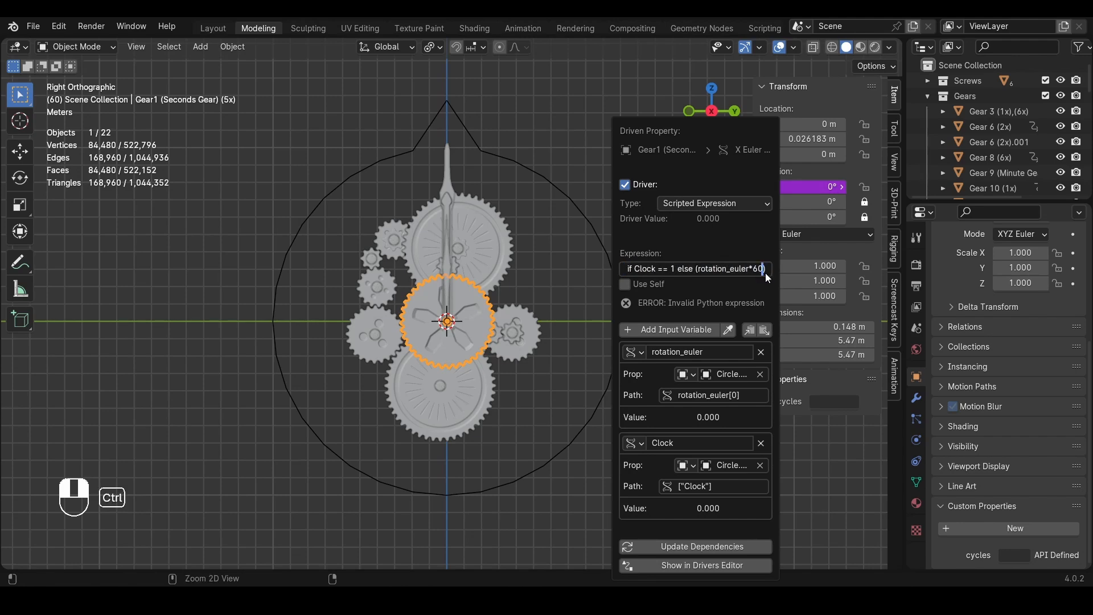
type("*12")
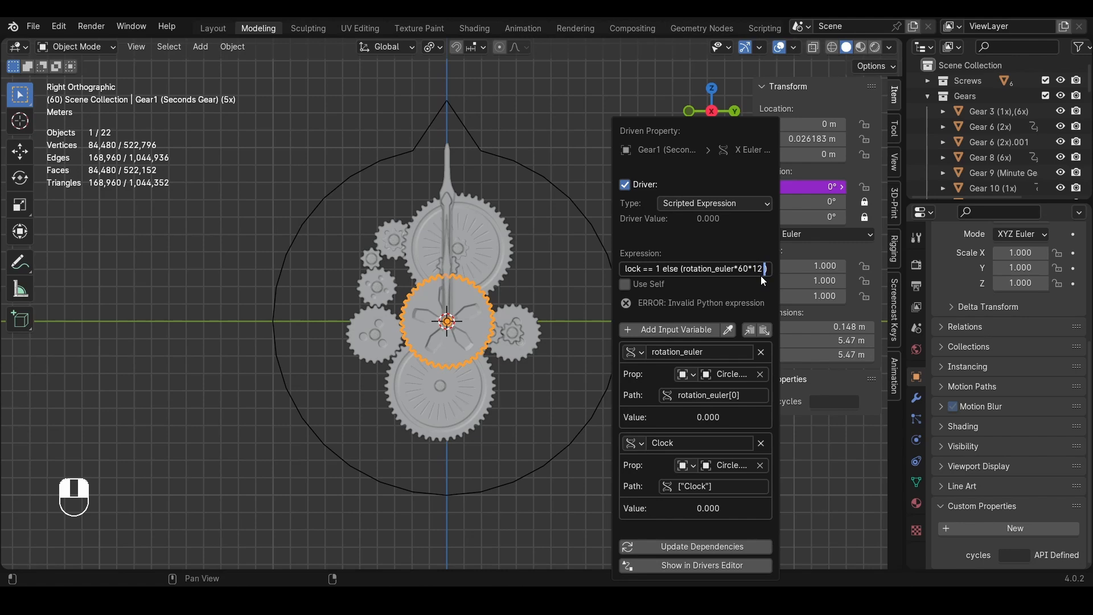
type(" if Clock == 2 else")
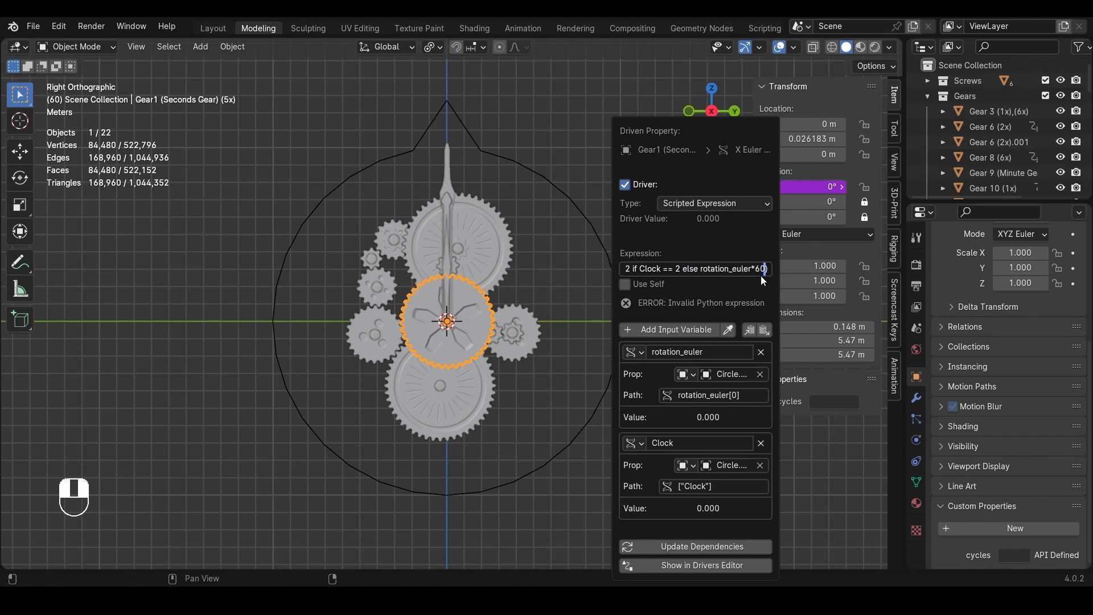
key("BackSpace")
key("BackSpace")
key("Return")
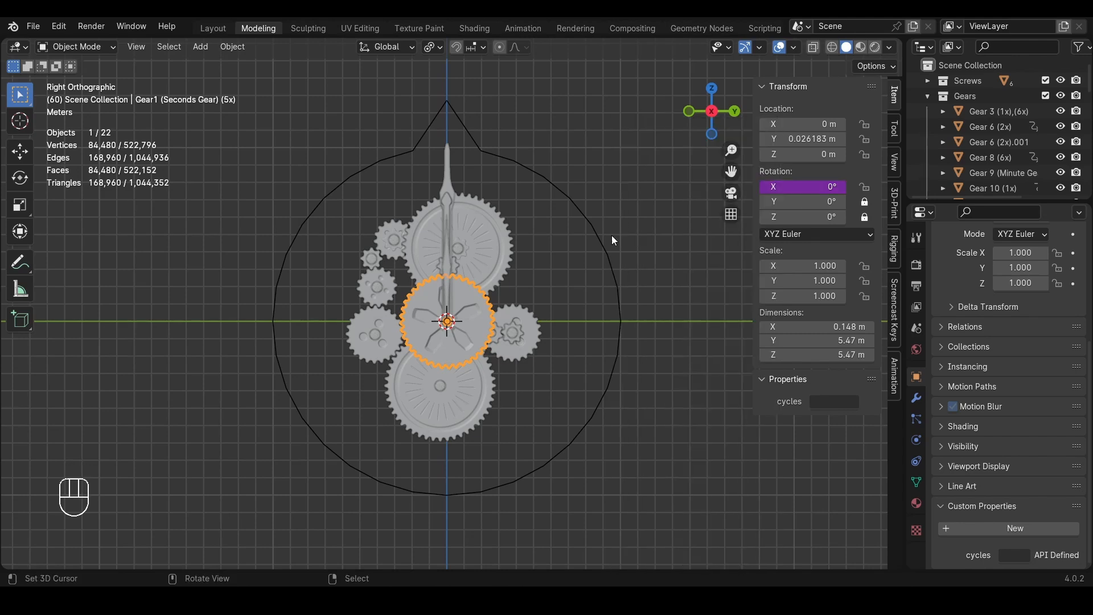
Select the control circle and trial-rotate it with Clock at 0, cancelling the rotation
left_click(612, 241)
key("r")
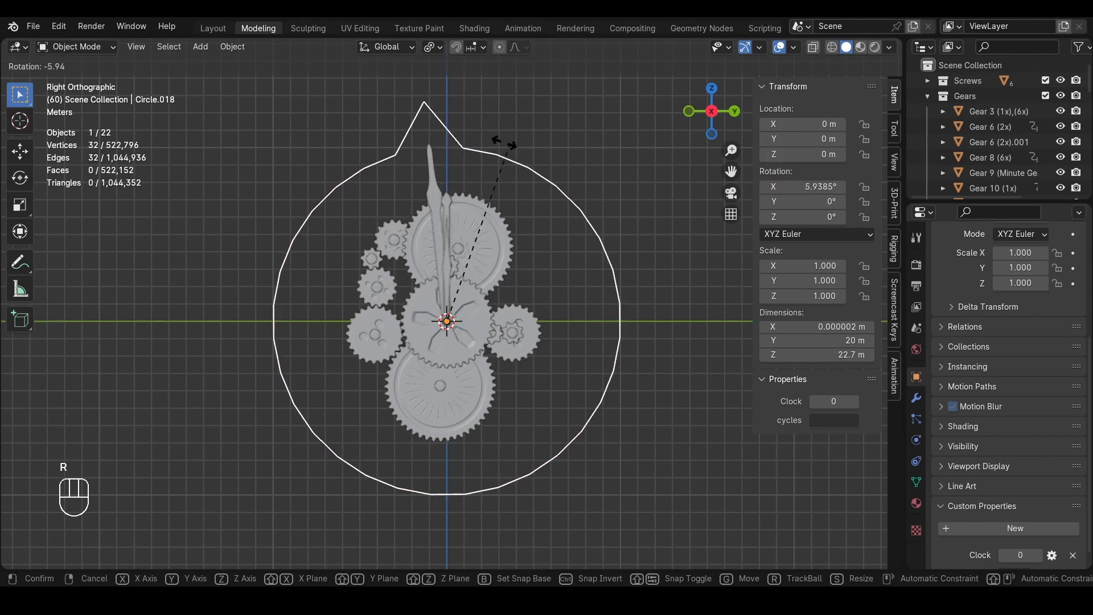
right_click(614, 142)
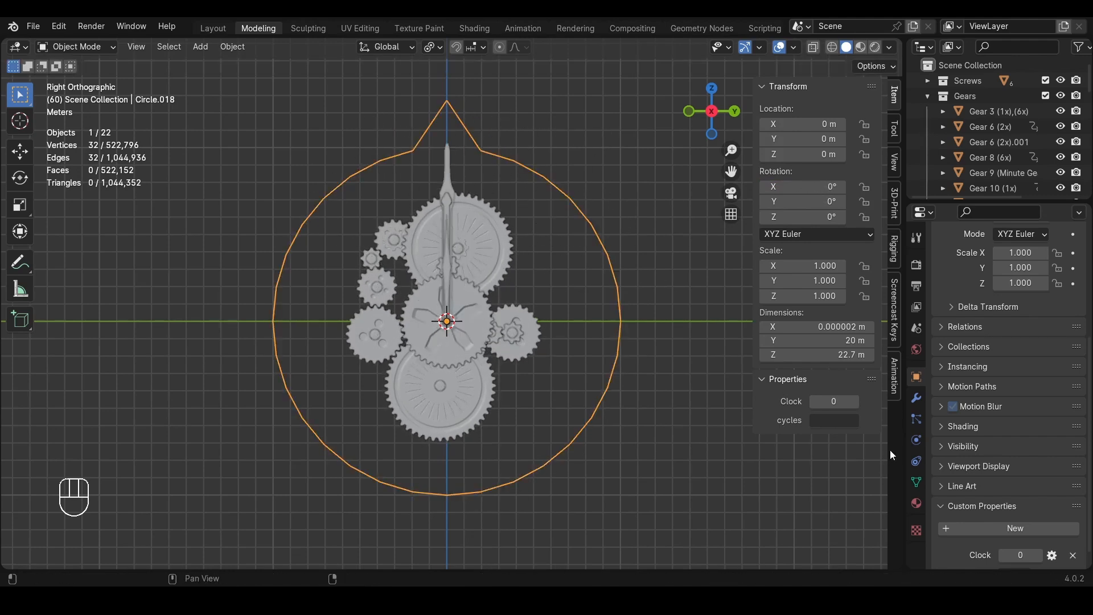
Test Clock values 1 and 2 by trial-rotating the control circle at each value, cancelling both rotations
left_click(856, 402)
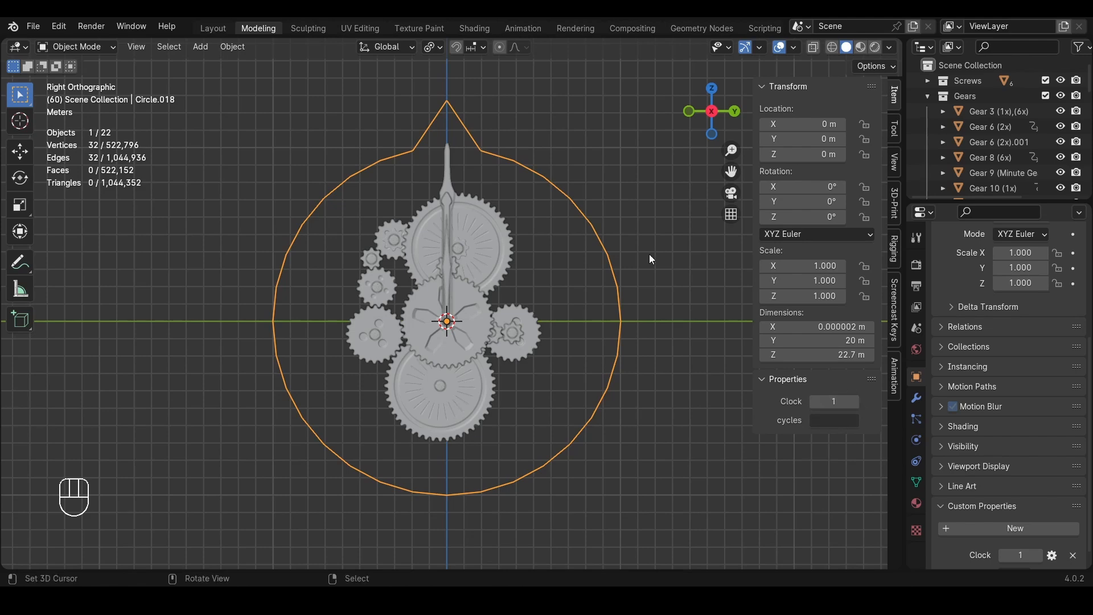
key("r")
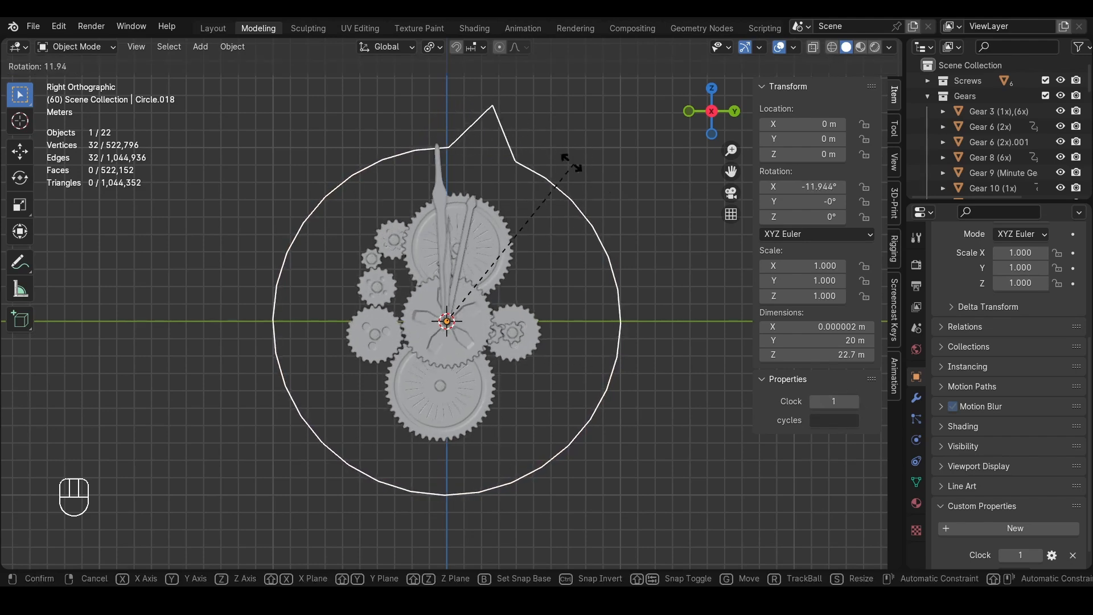
right_click(599, 210)
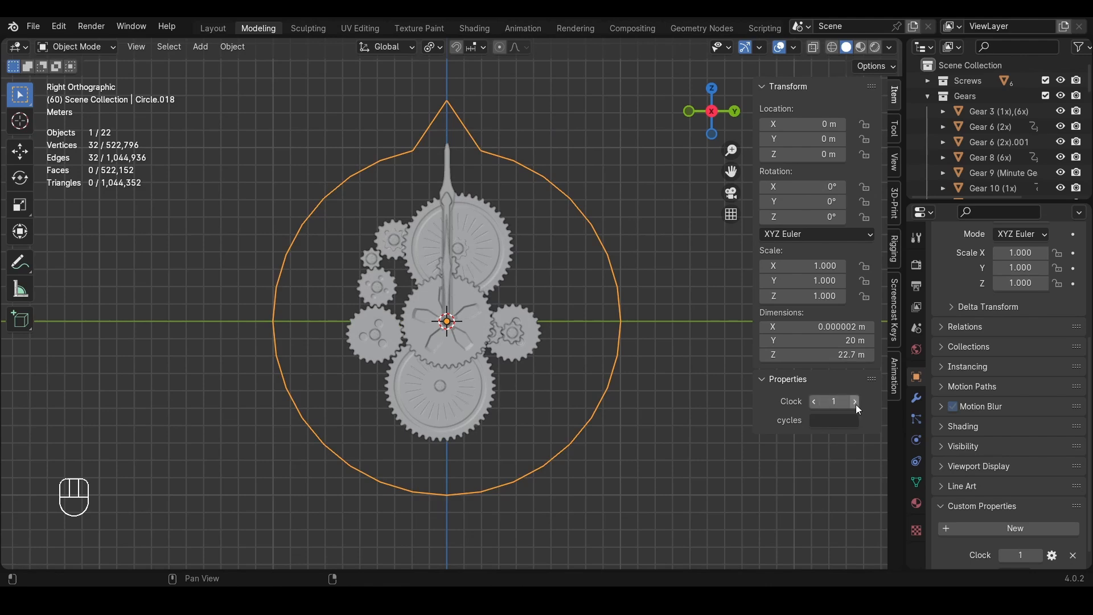
left_click(855, 403)
key("r")
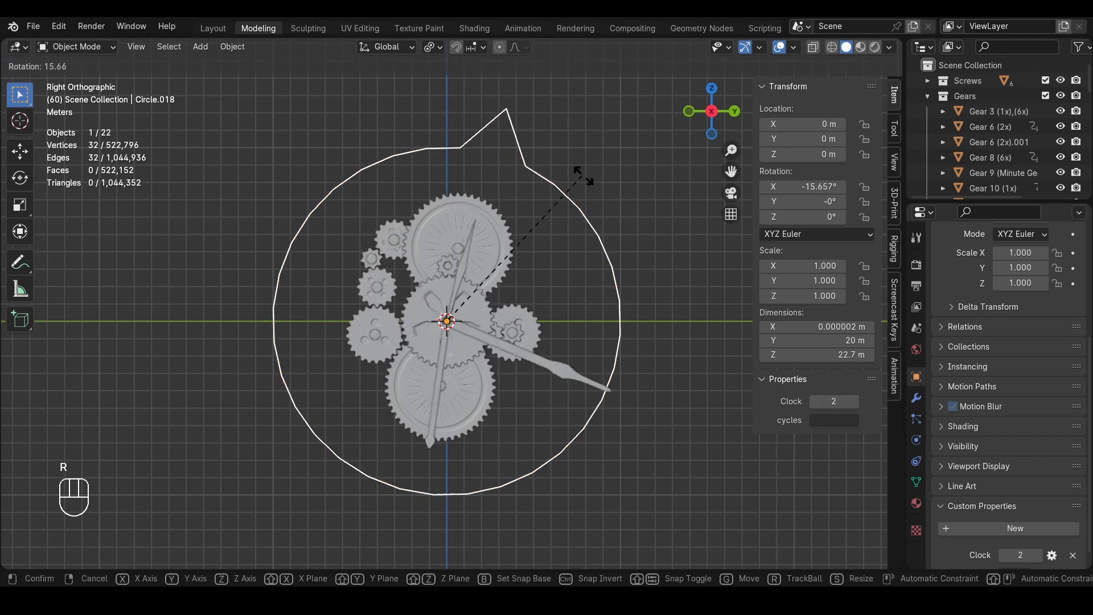
right_click(619, 274)
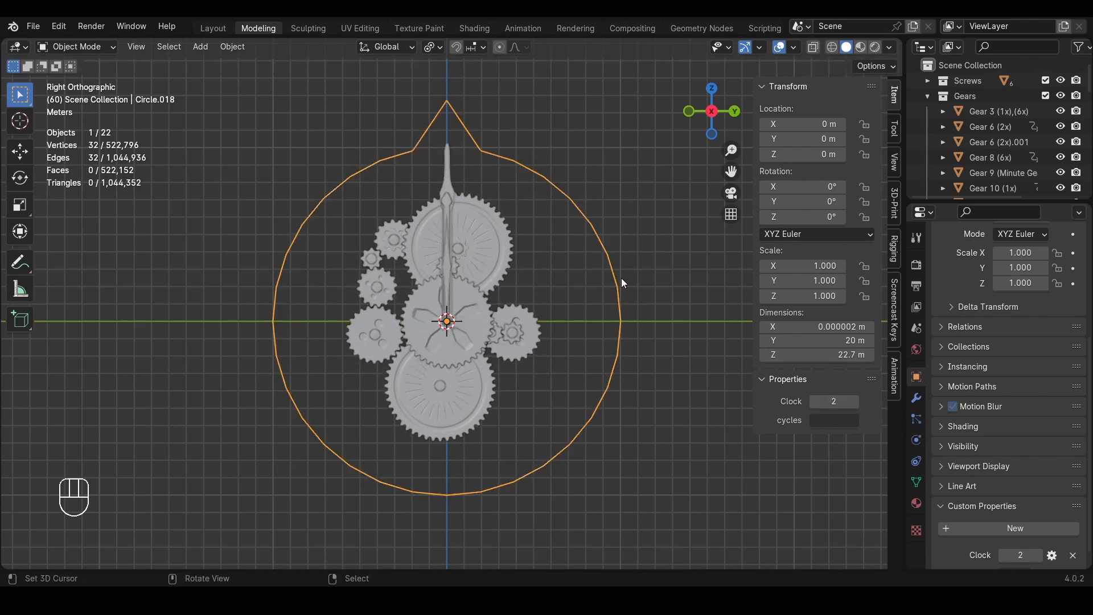
Set Clock back to 0 and rotate the control circle clockwise by about 89.8°
left_click(812, 402)
left_click(813, 401)
key("r")
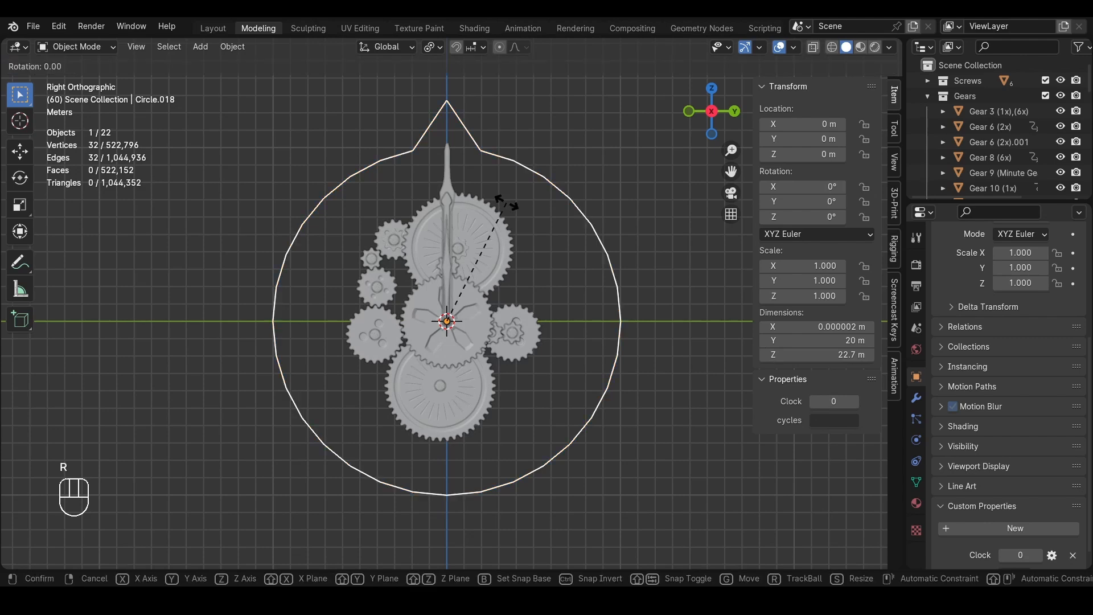
left_click(643, 473)
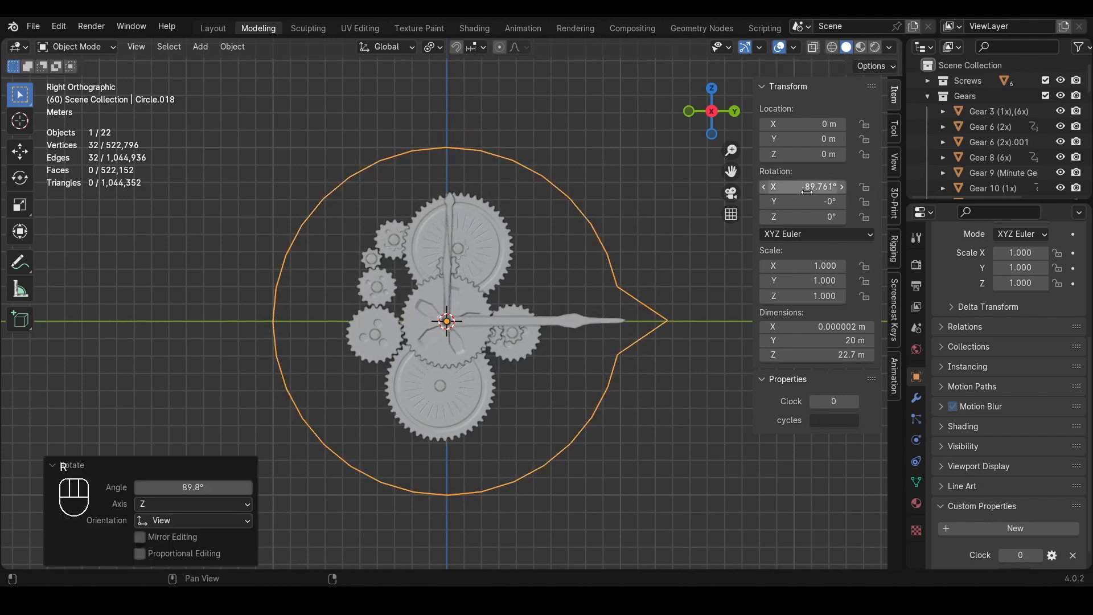
Set the control circle's X rotation to exactly -90°
left_click(808, 186)
type("-90")
key("Return")
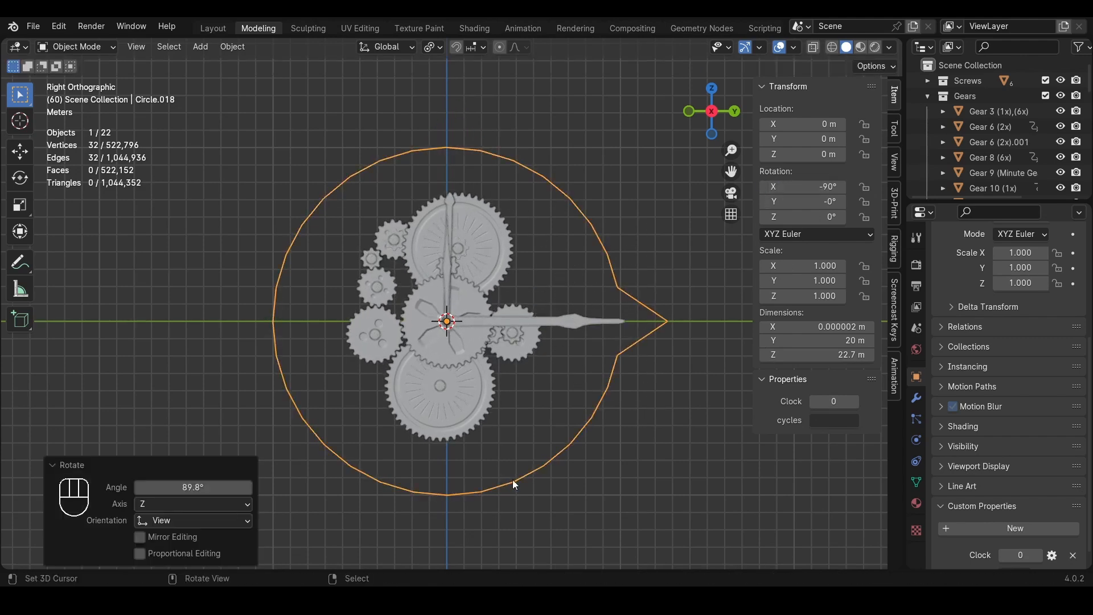
Set Clock to 1 and divide the control circle's X rotation by 60, then trial-rotate the circle and cancel
left_click(855, 402)
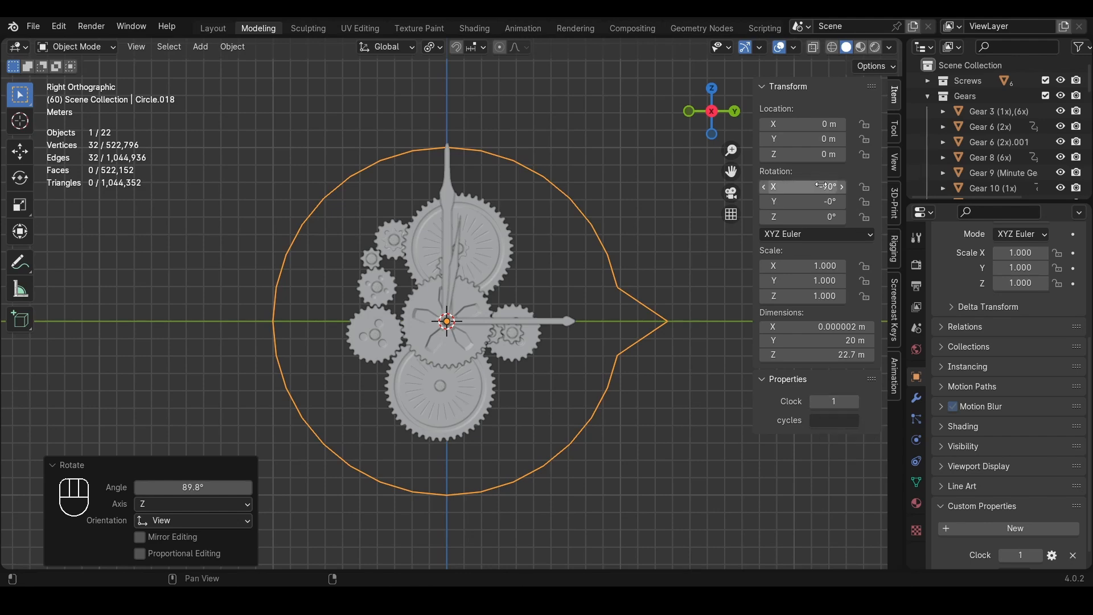
left_click(819, 186)
left_click(815, 186)
type("/60")
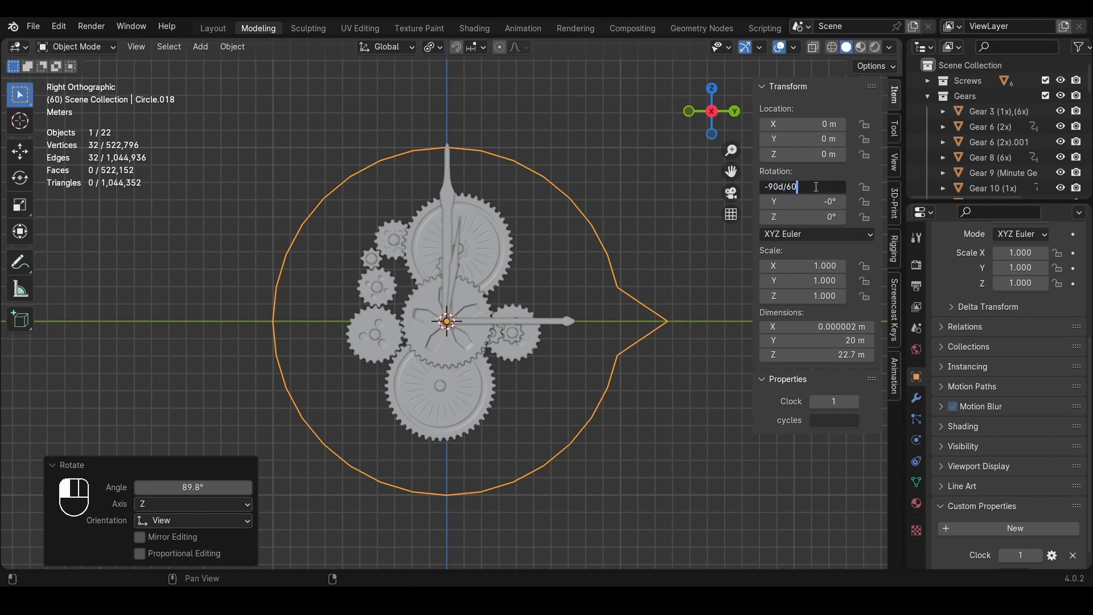
key("Return")
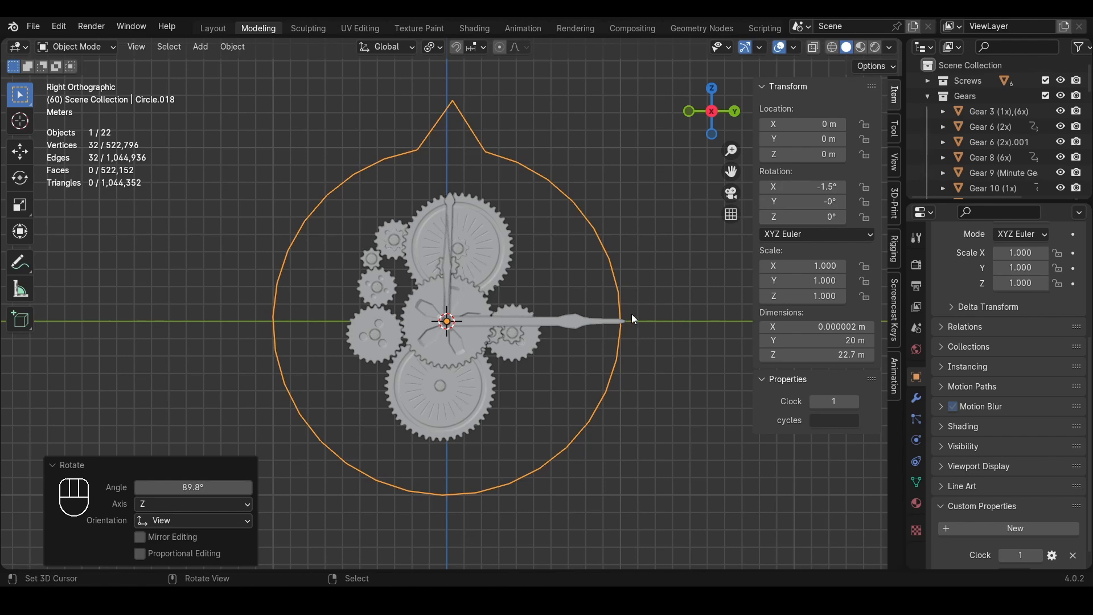
key("r")
key("Escape")
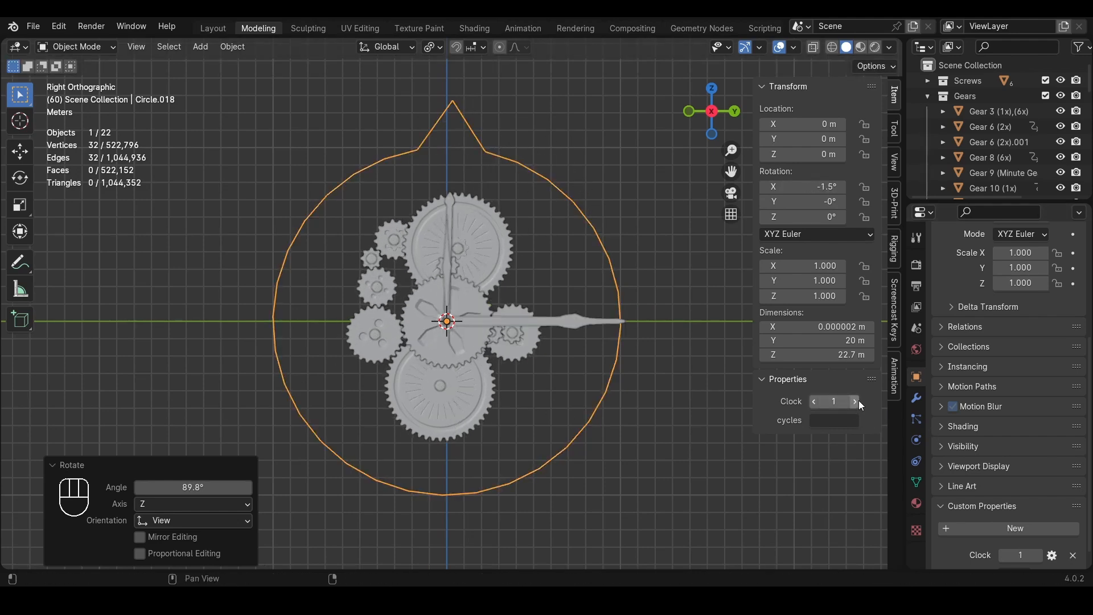
Set Clock to 2 and divide the circle's X rotation by 12, testing with a cancelled rotation
left_click(859, 401)
left_click(815, 186)
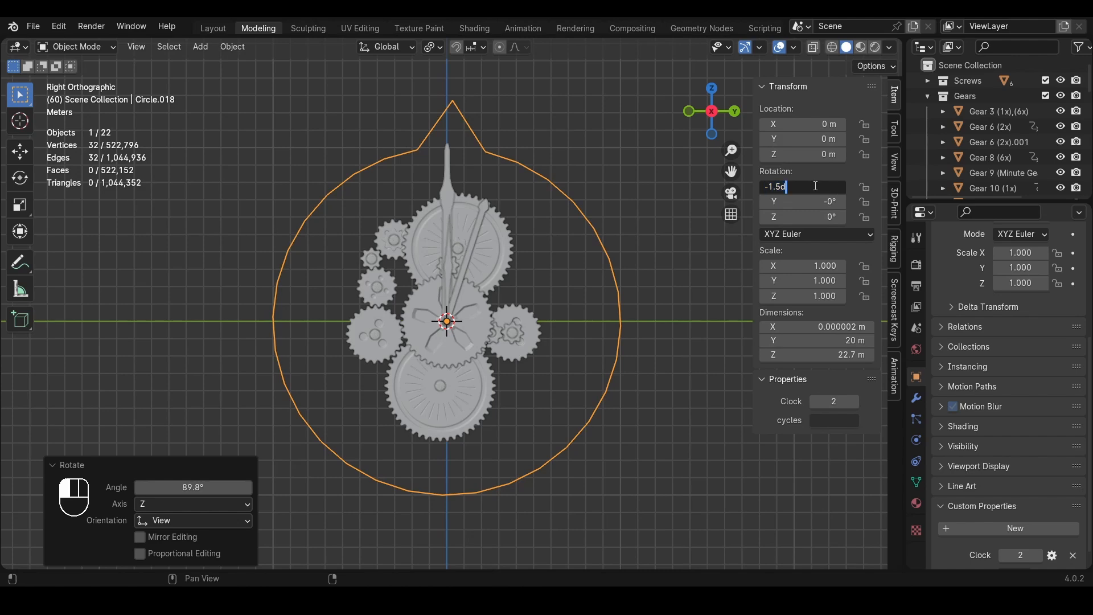
type("/12")
key("Return")
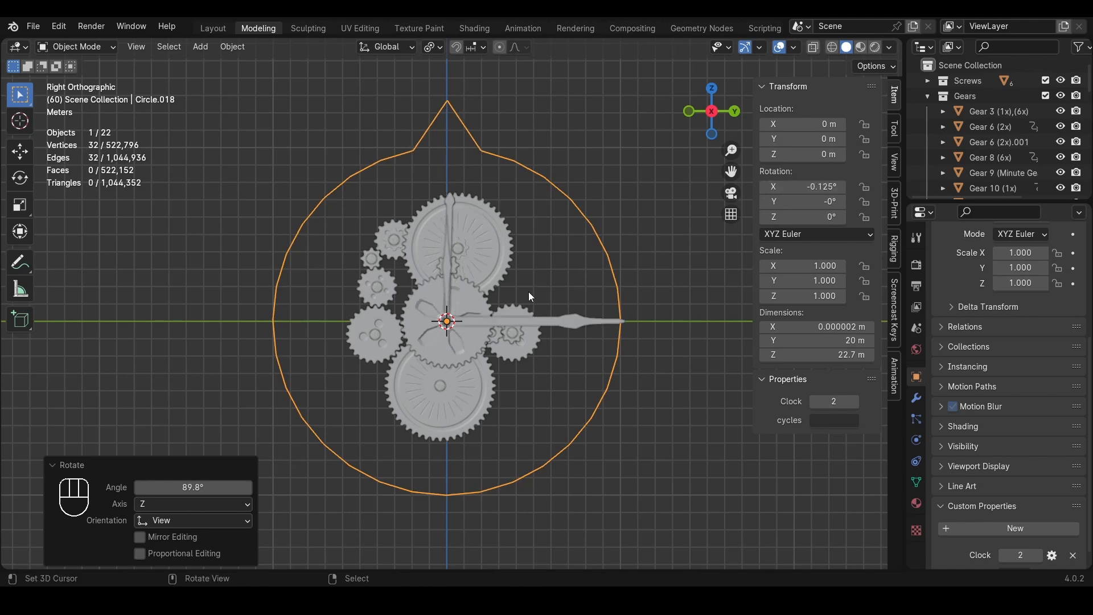
key("r")
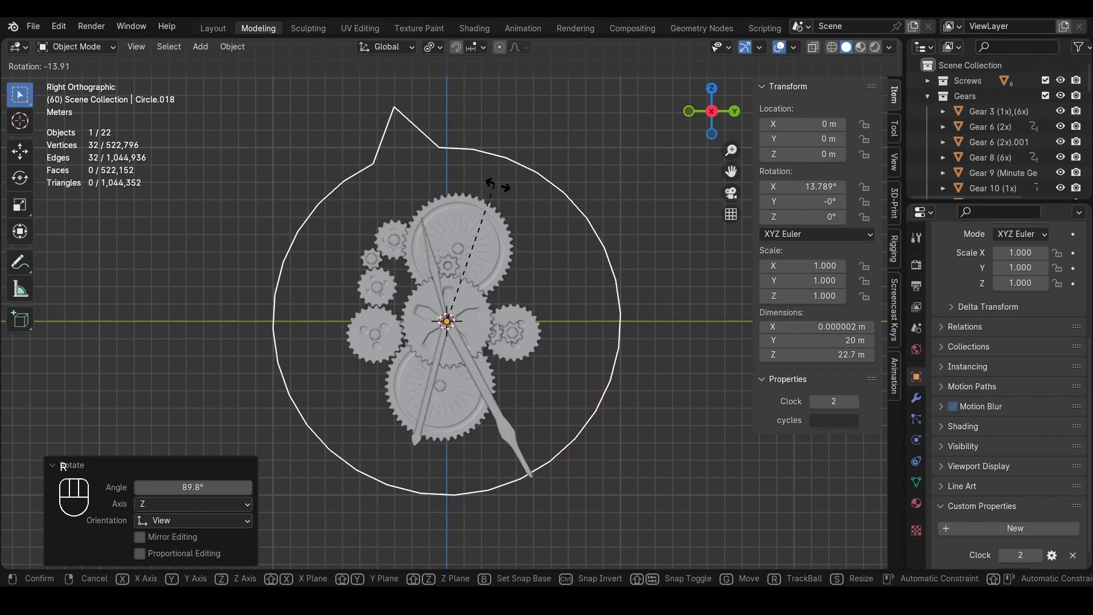
right_click(641, 236)
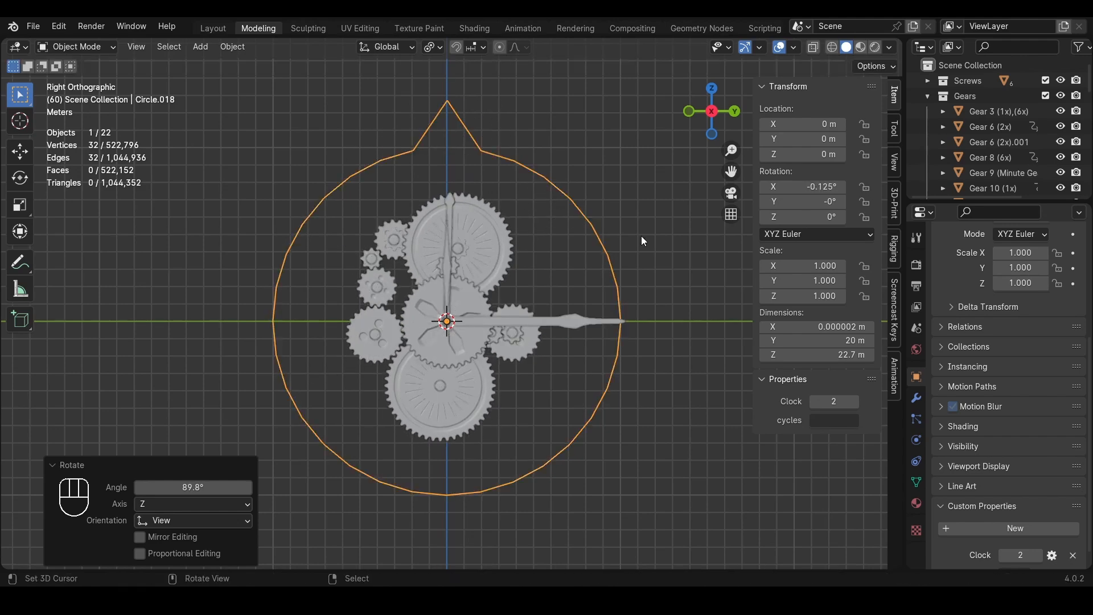
Return Clock to 1 and multiply the circle's X rotation by 12, testing with a cancelled rotation
left_click(816, 402)
left_click(827, 187)
left_click(827, 188)
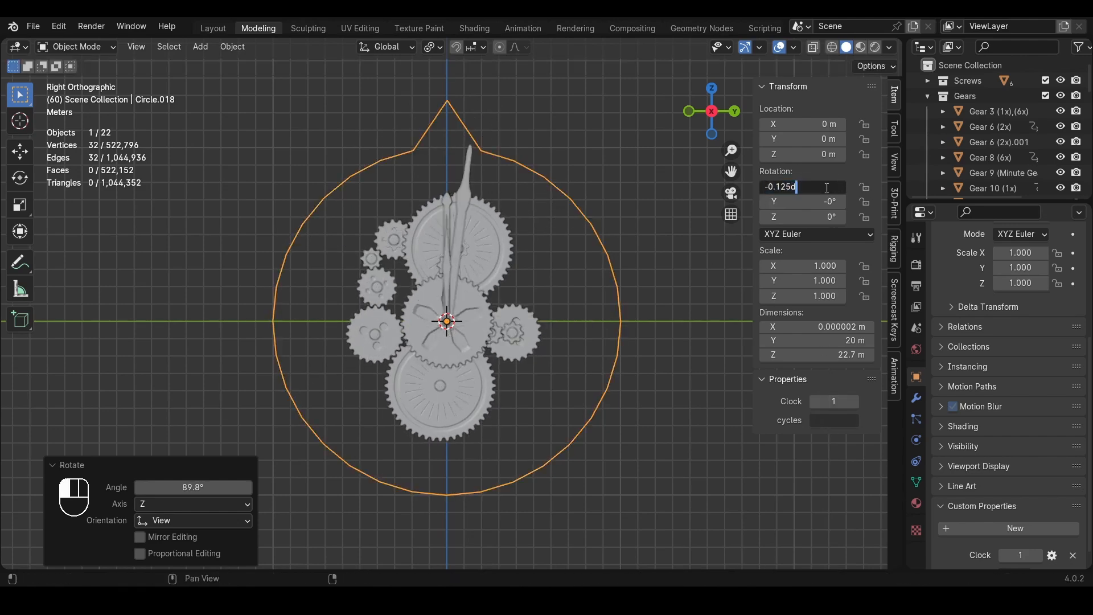
type("*12")
key("Return")
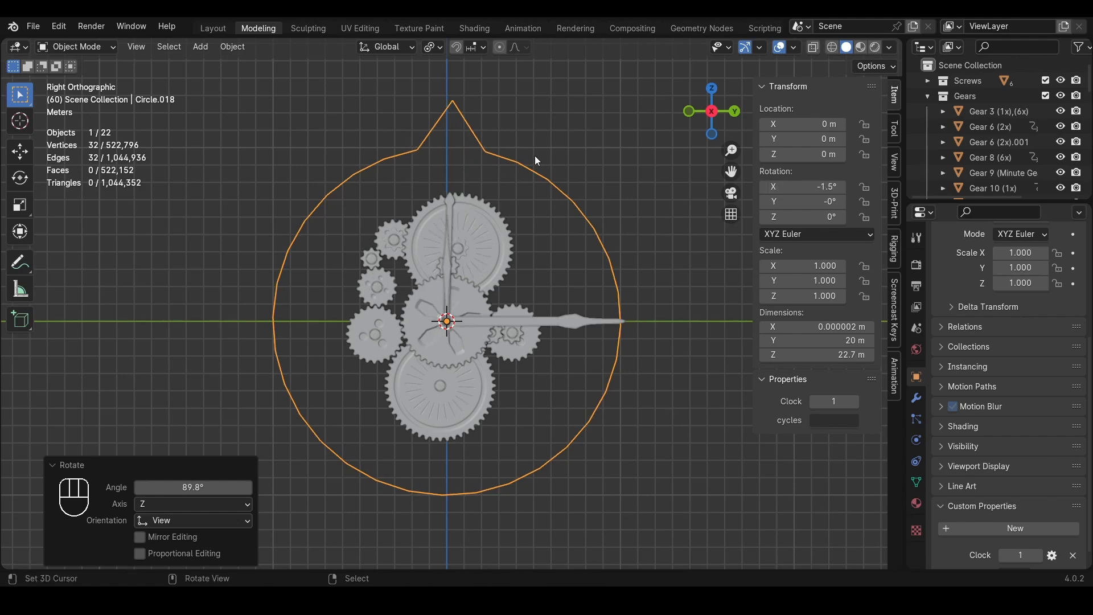
key("r")
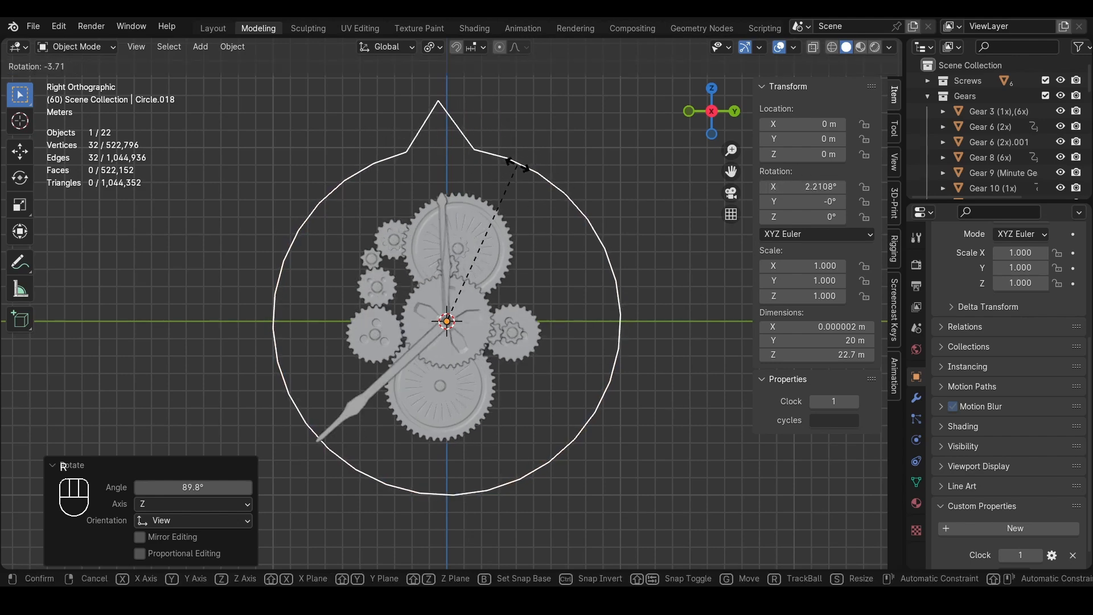
key("Escape")
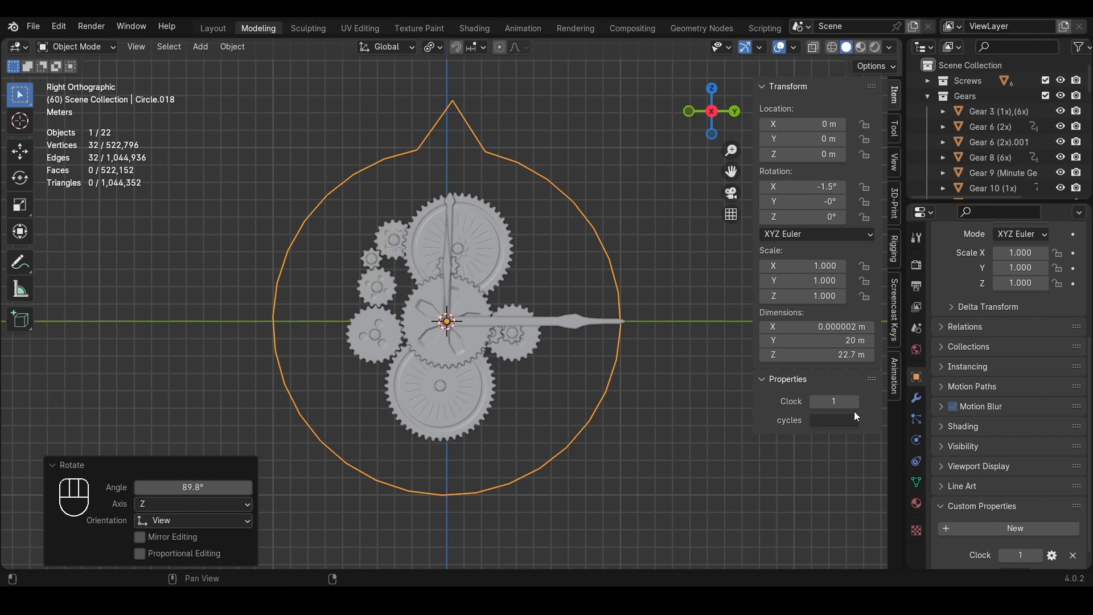
Return Clock to 0 with the X rotation multiplied by 60, and clear the control circle's rotation
left_click(817, 401)
left_click(816, 185)
left_click(815, 185)
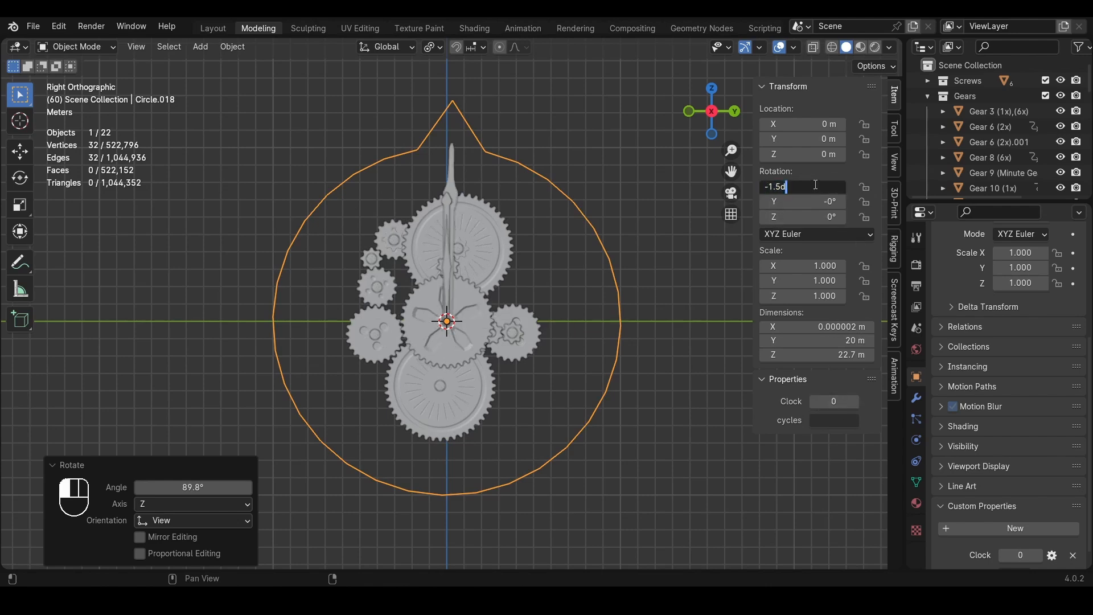
type("*60")
key("Return")
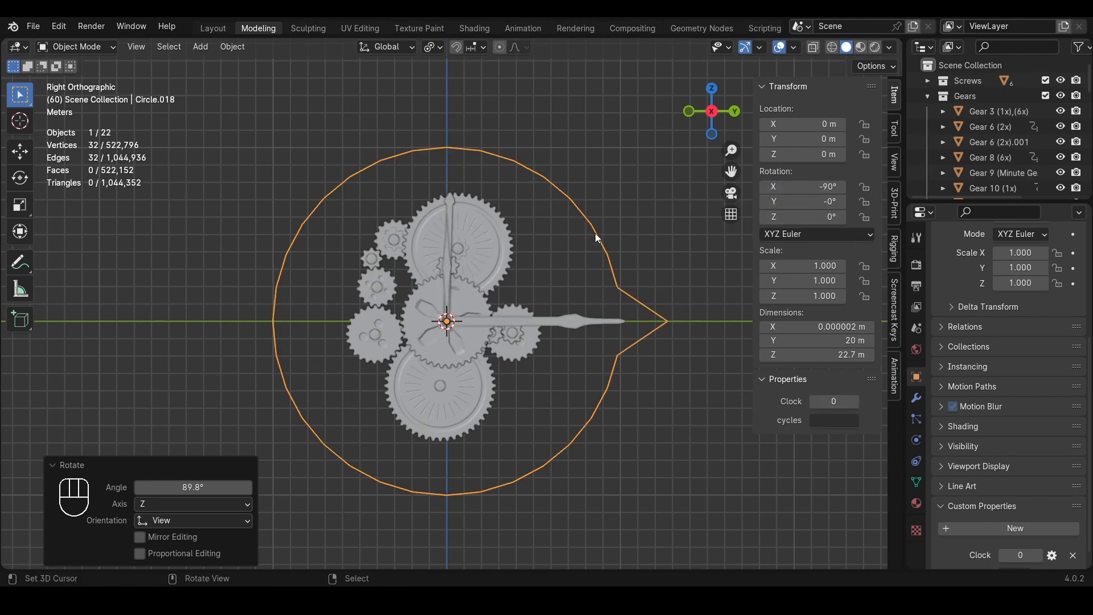
key("alt+r")
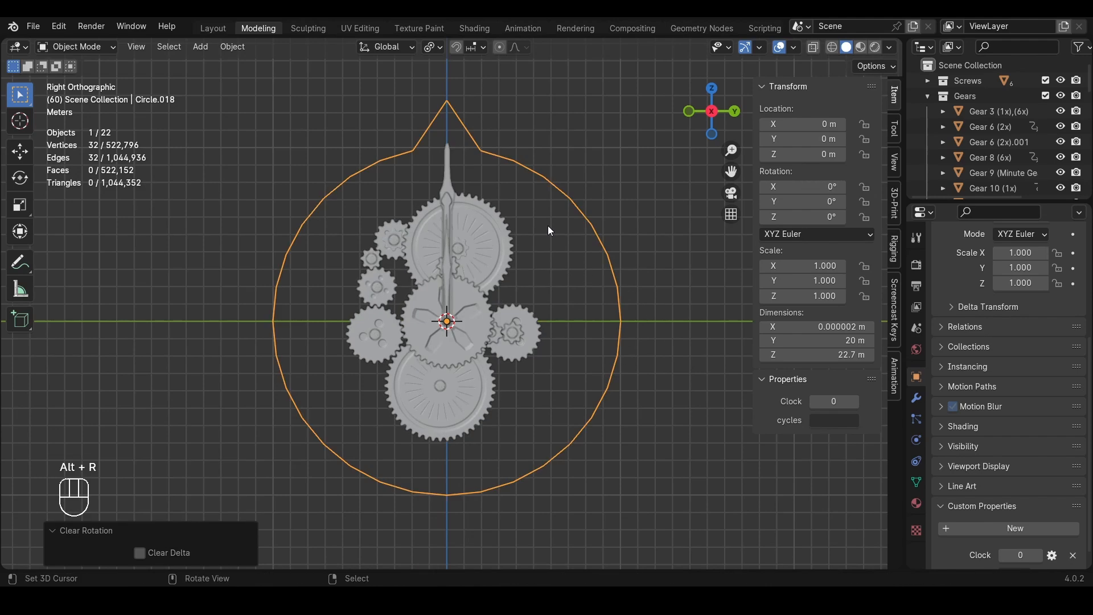